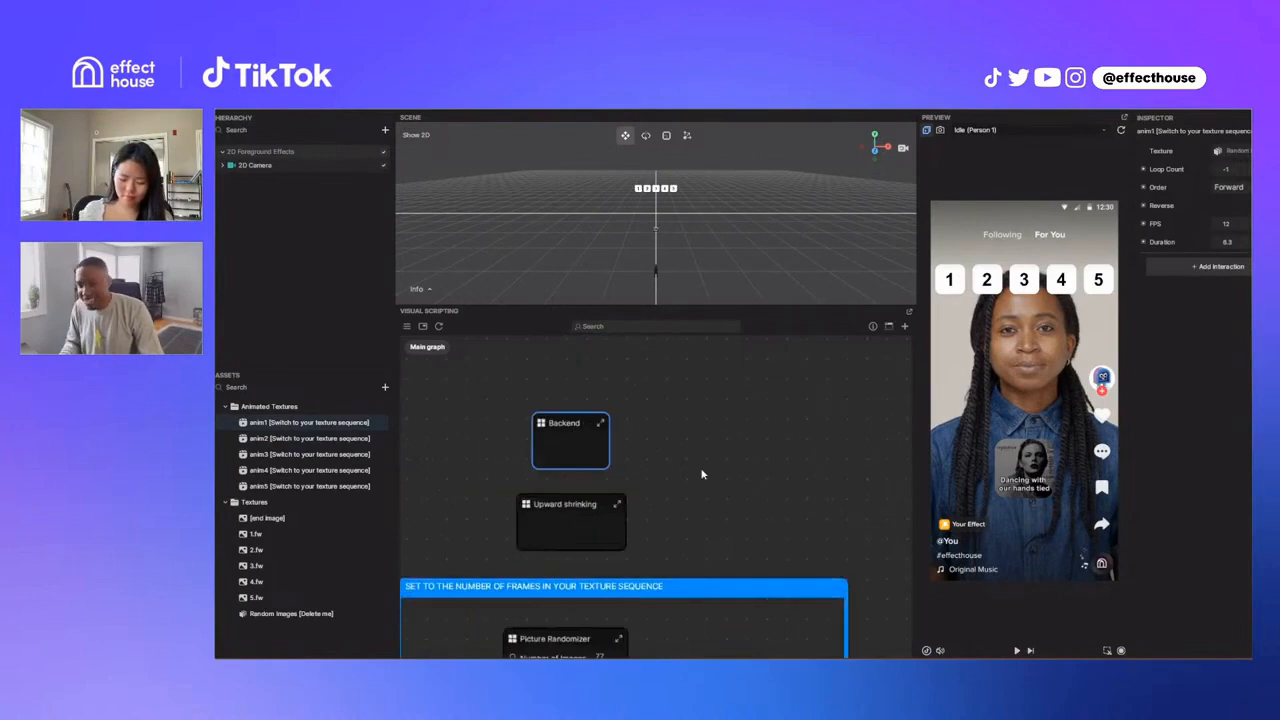
# Step: Run the effect preview and place the current picture into slot 3
pyautogui.scroll(-2, 680, 480)
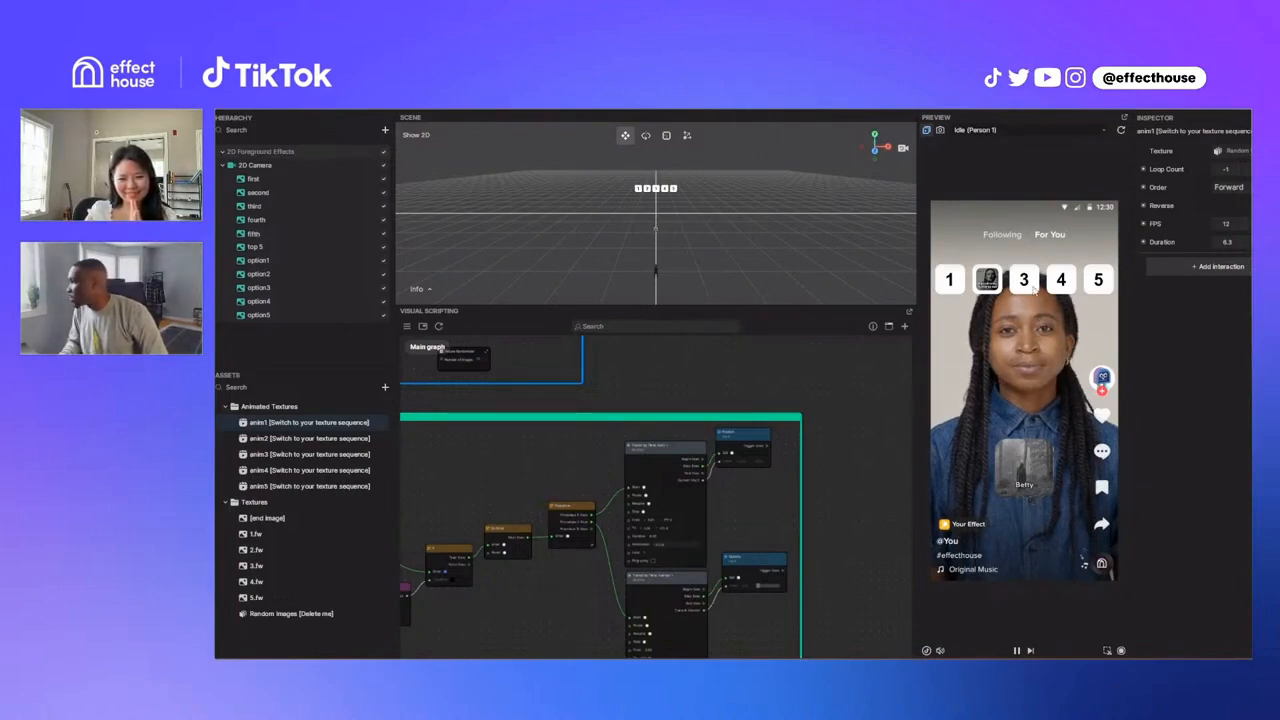
pyautogui.click(1033, 288)
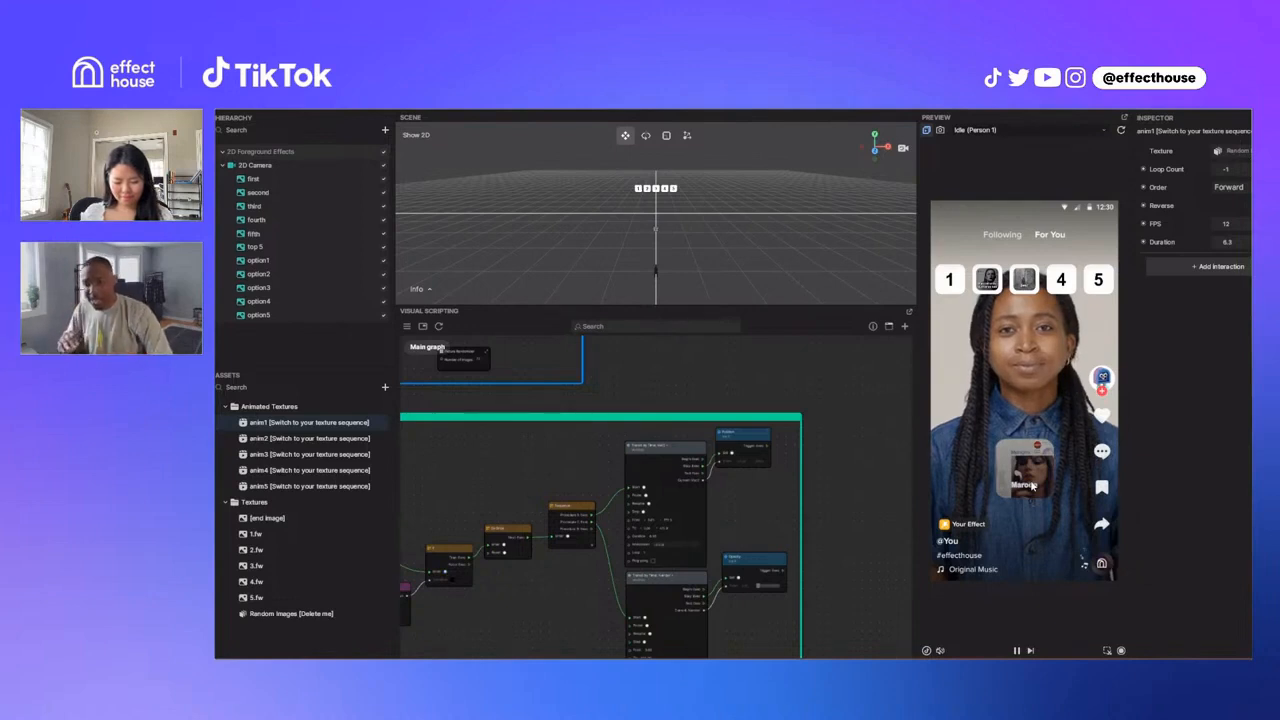
# Step: Open the Option 1 subgraph inside the Backend group of the visual scripting graph
pyautogui.moveTo(583, 467); pyautogui.dragTo(750, 512, button='middle')
pyautogui.moveTo(640, 347); pyautogui.dragTo(640, 457, button='middle')
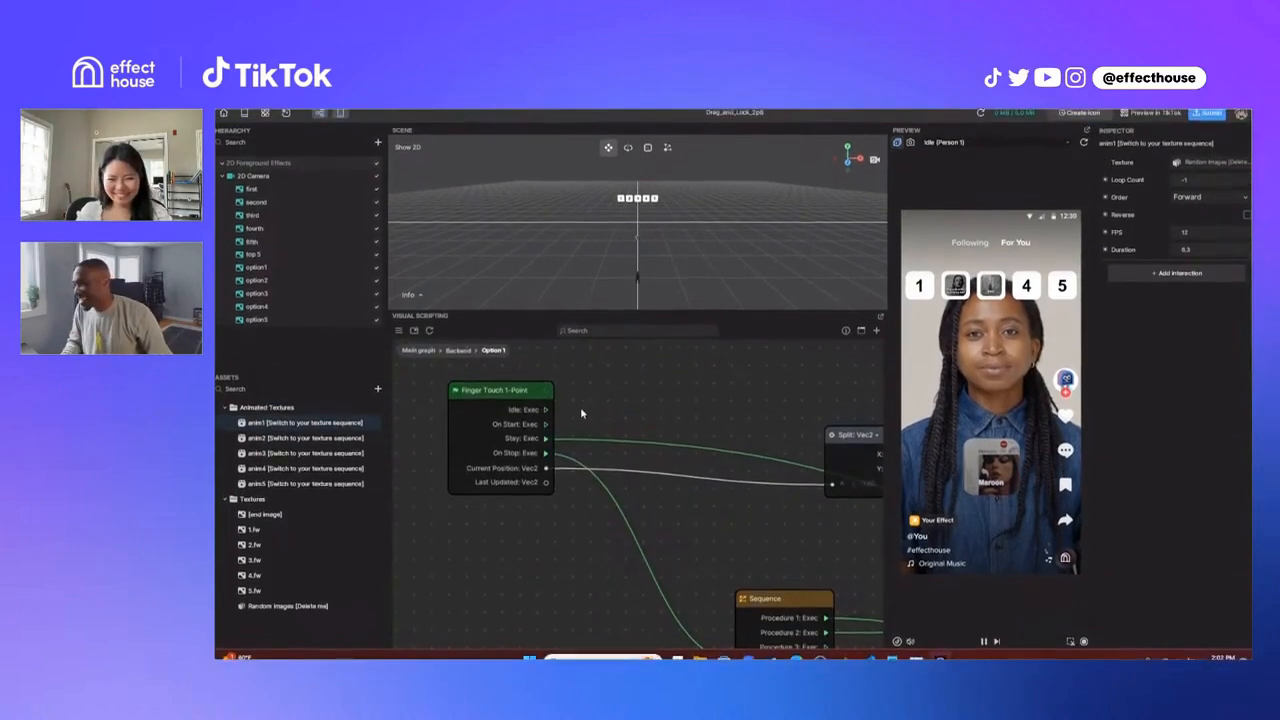
pyautogui.scroll(-5, 581, 413)
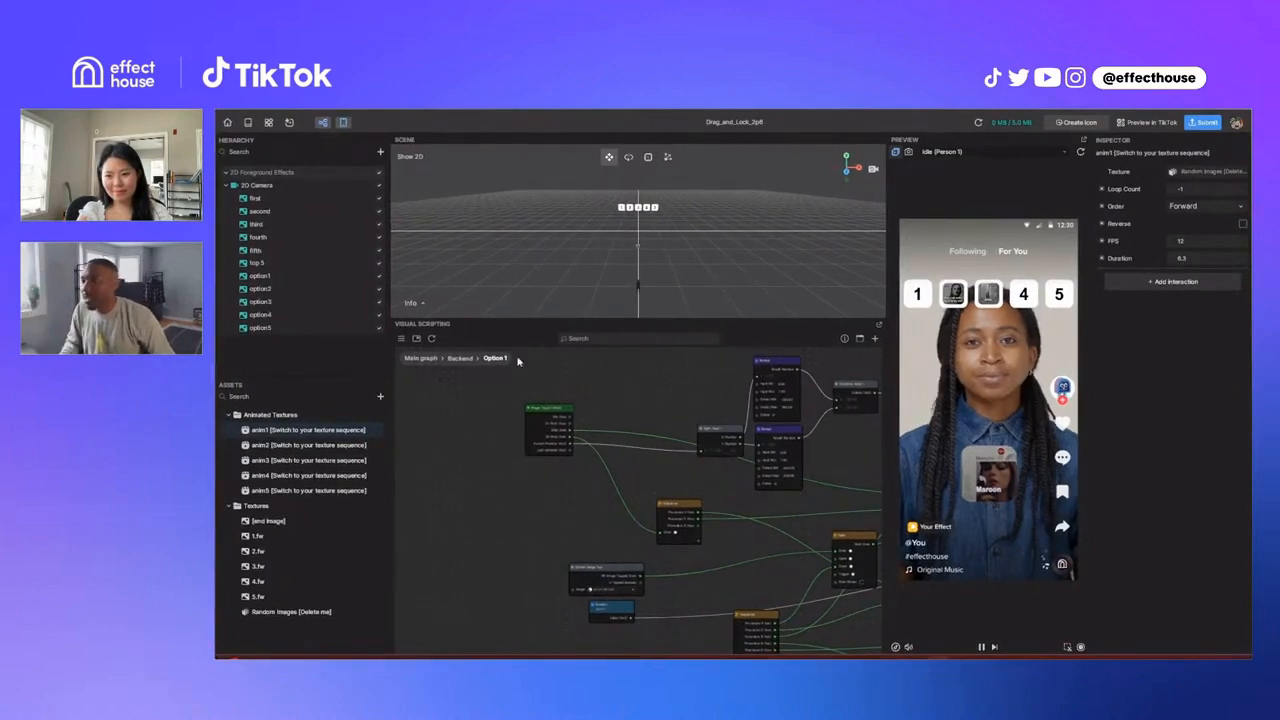
# Step: Inspect the option2 image and the numbered slot images, including first and fifth, in the 2D scene
pyautogui.click(272, 277)
pyautogui.click(272, 289)
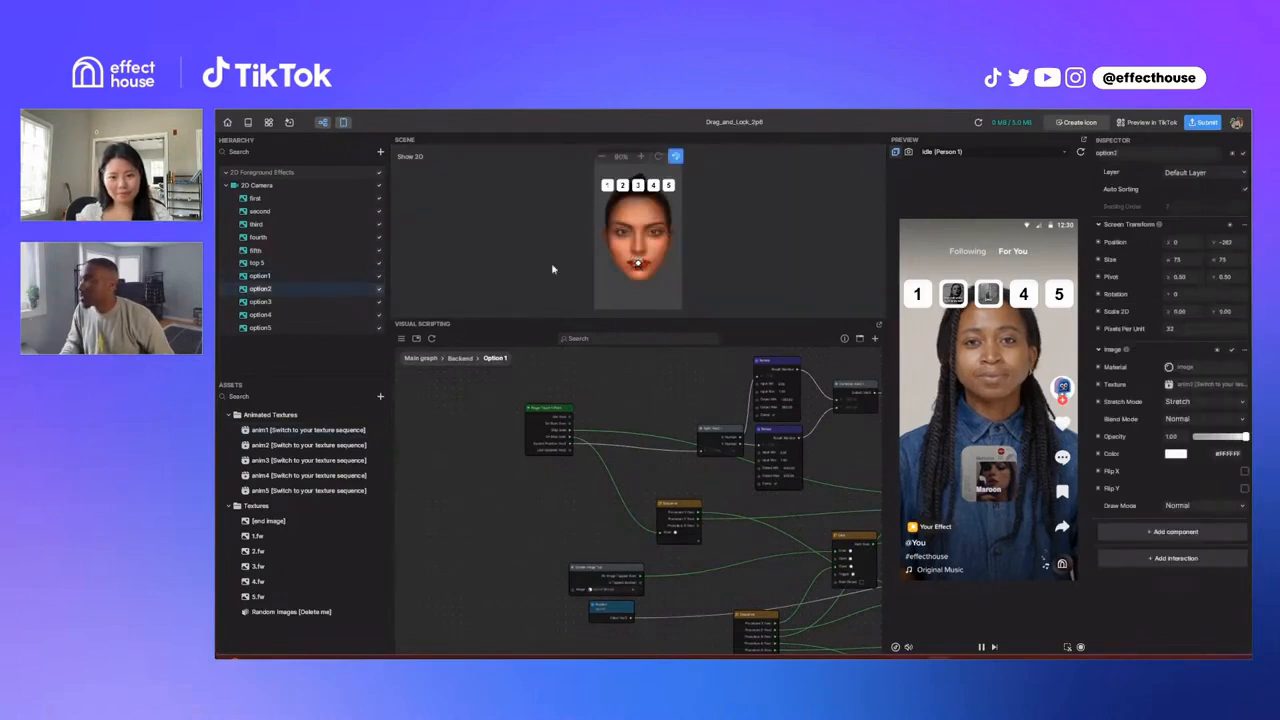
pyautogui.click(608, 191)
pyautogui.click(624, 191)
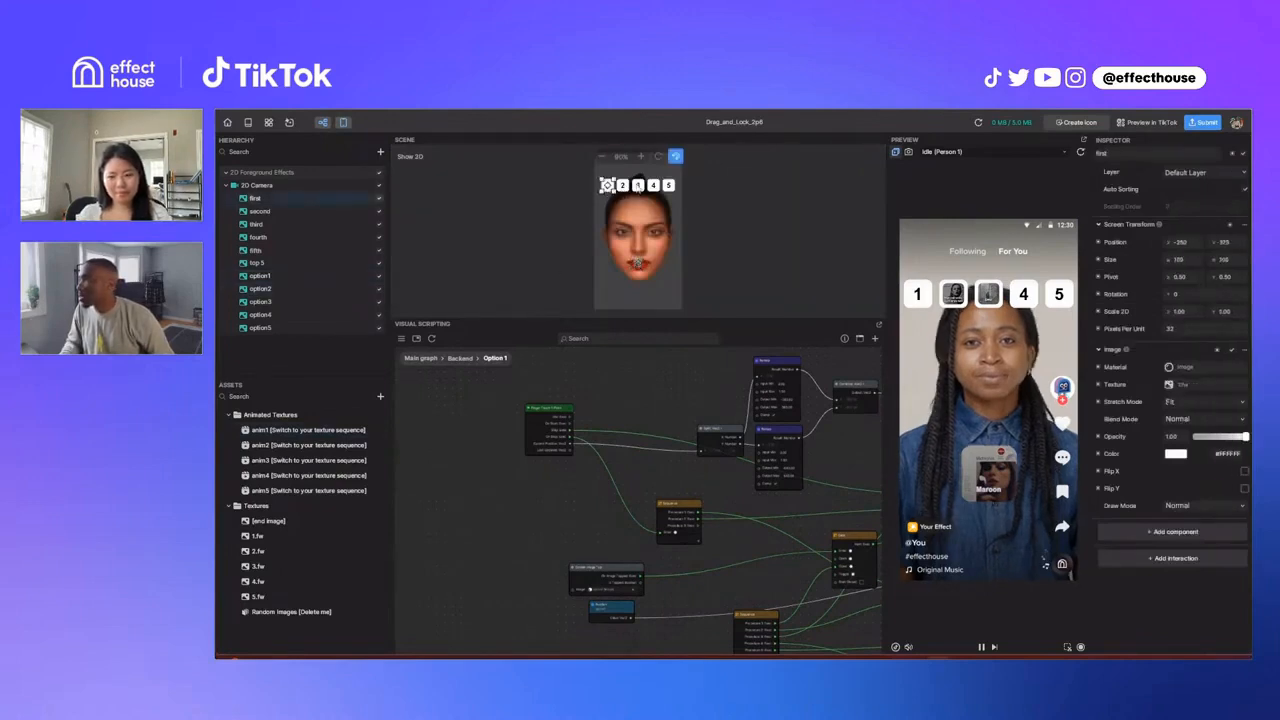
pyautogui.click(639, 190)
pyautogui.click(668, 185)
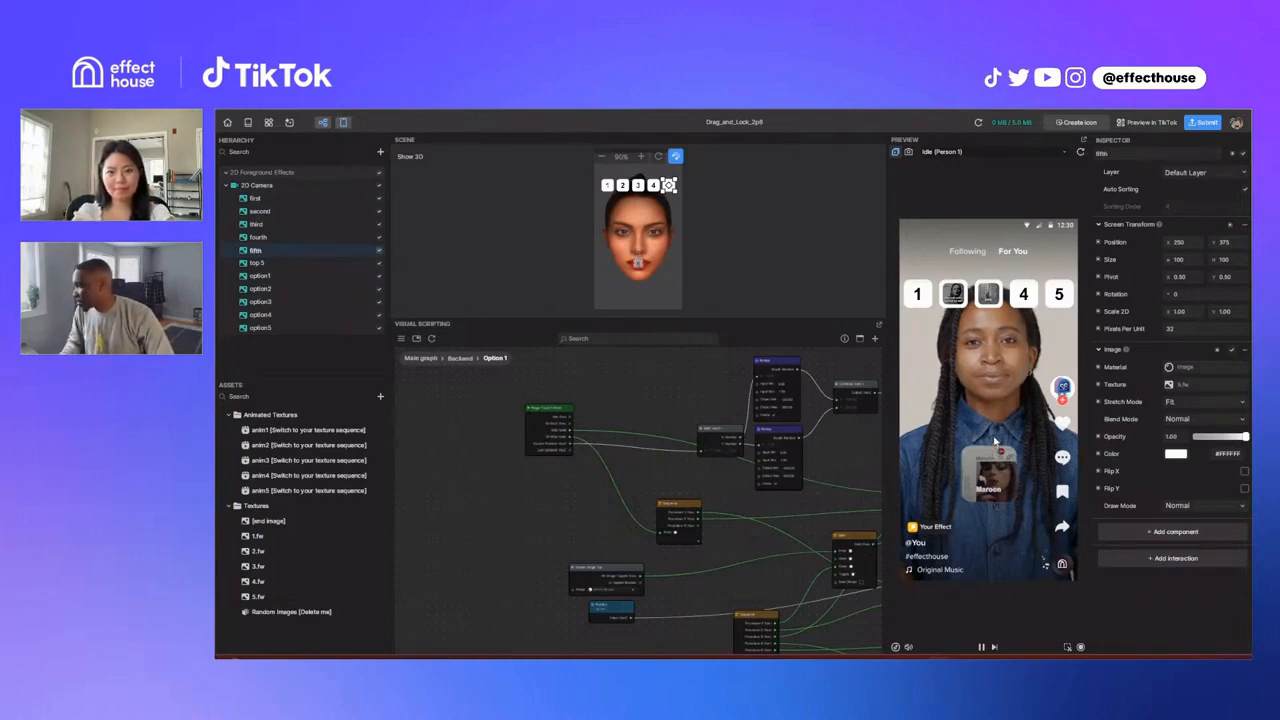
pyautogui.moveTo(995, 440); pyautogui.dragTo(993, 378)
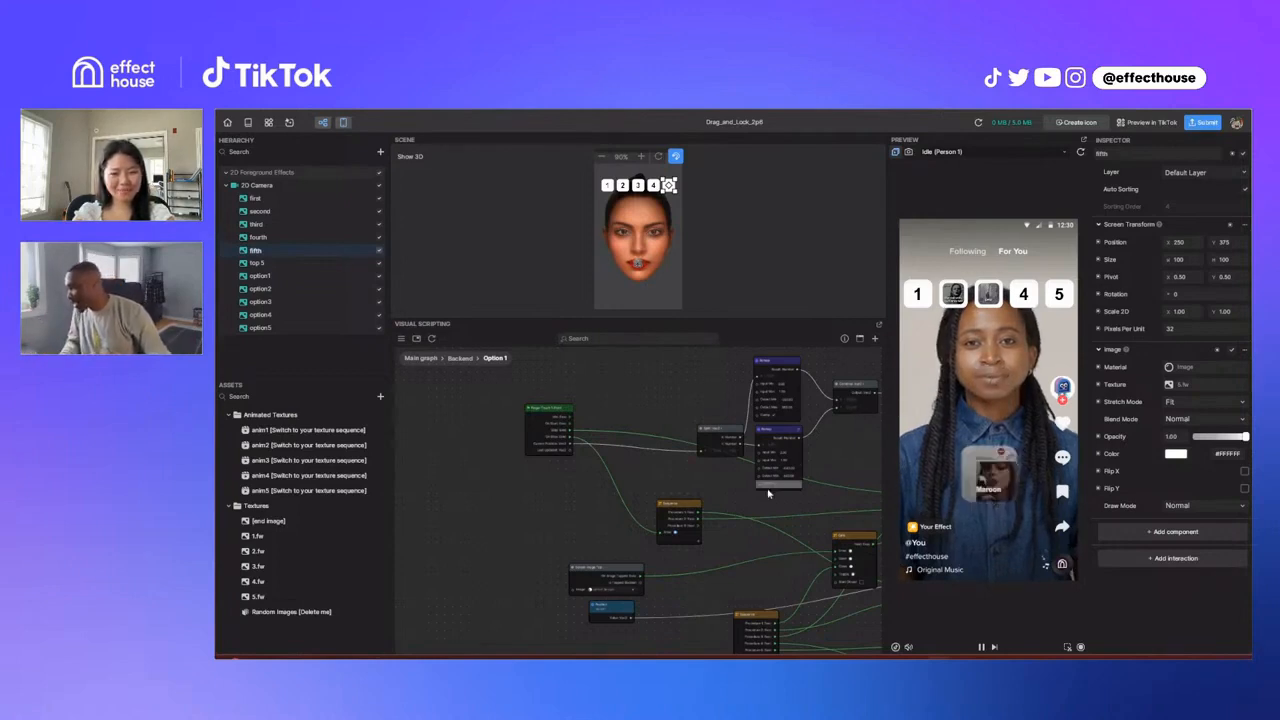
# Step: Return to the main graph and examine the End Screen frame and the Picture Randomizer group
pyautogui.scroll(-2, 760, 494)
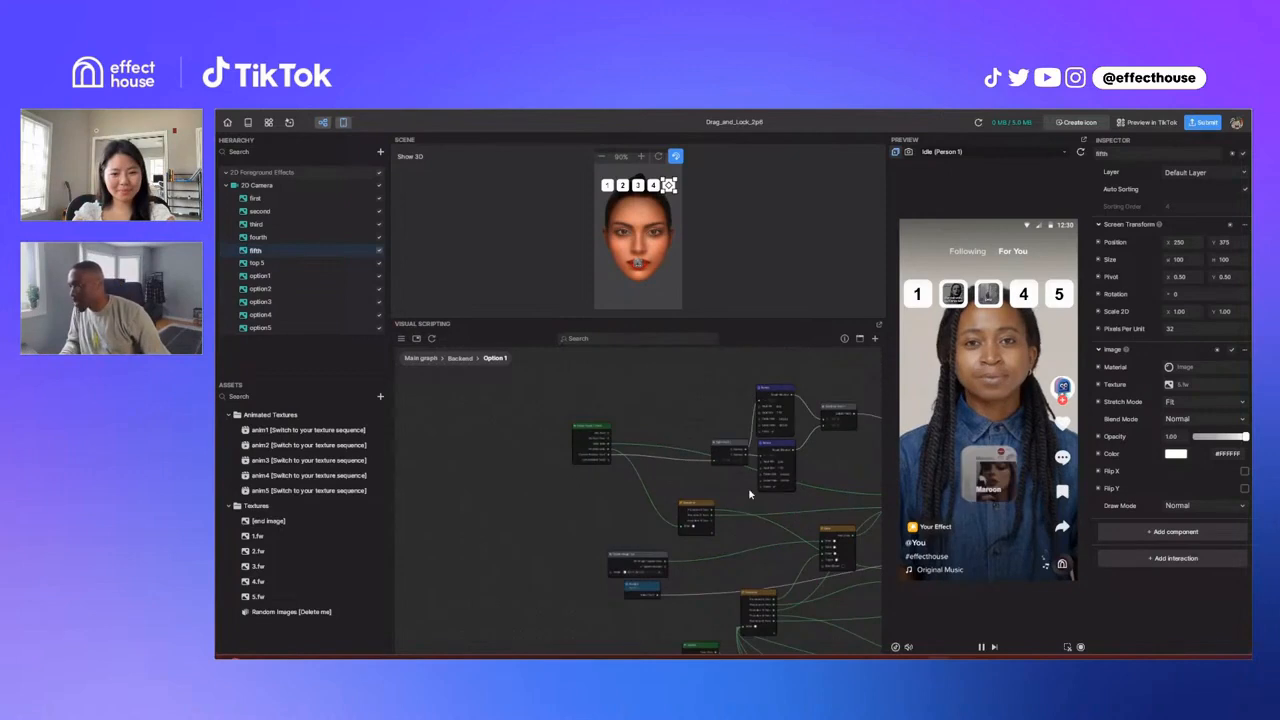
pyautogui.click(421, 358)
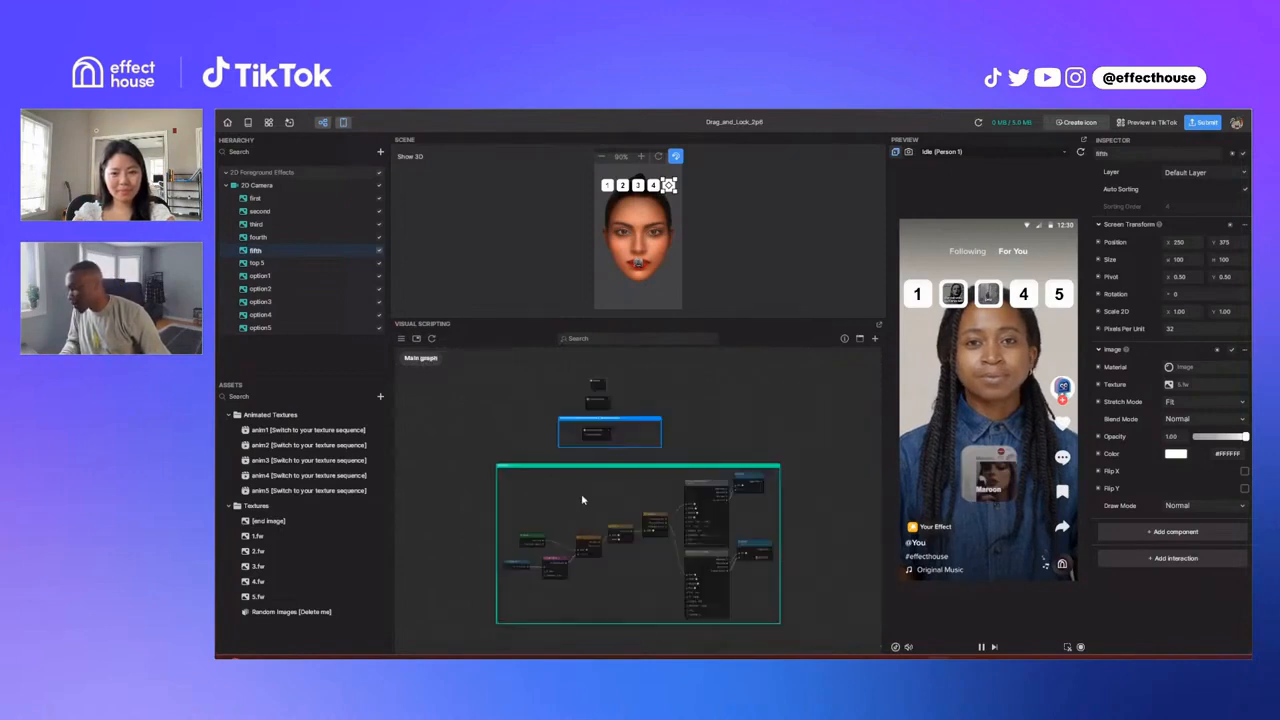
pyautogui.scroll(5, 560, 490)
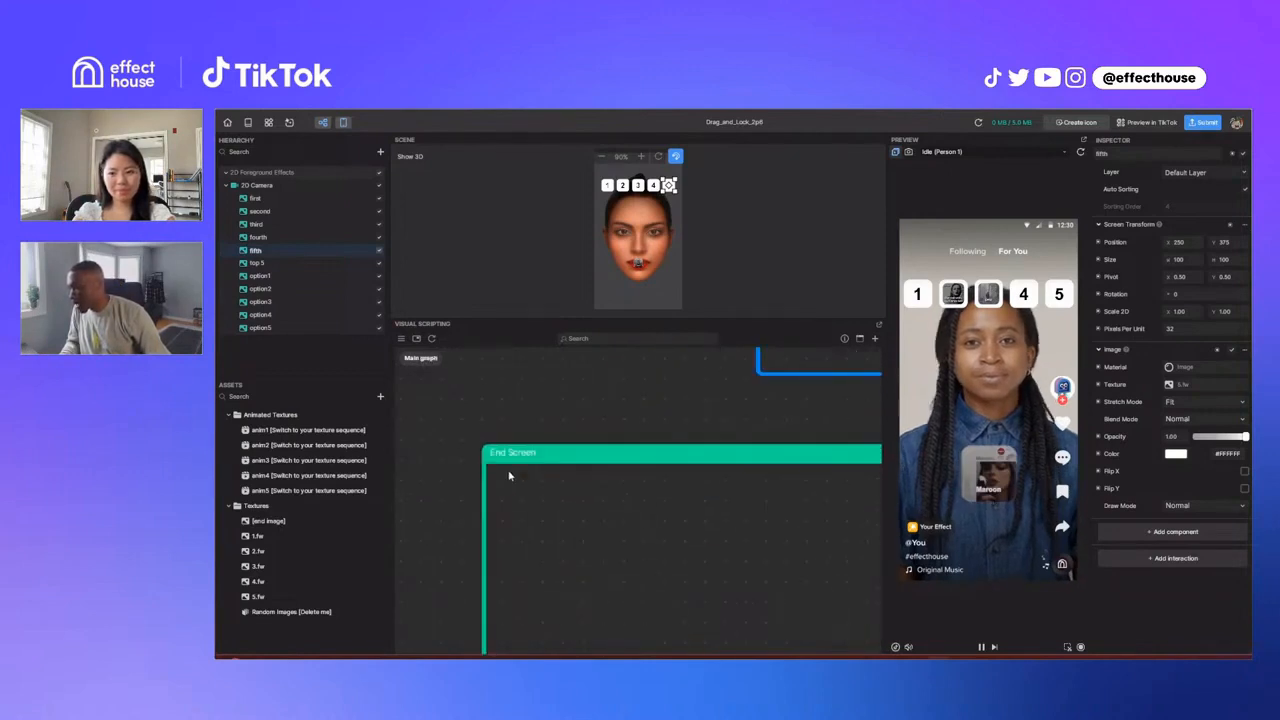
pyautogui.scroll(-5, 560, 485)
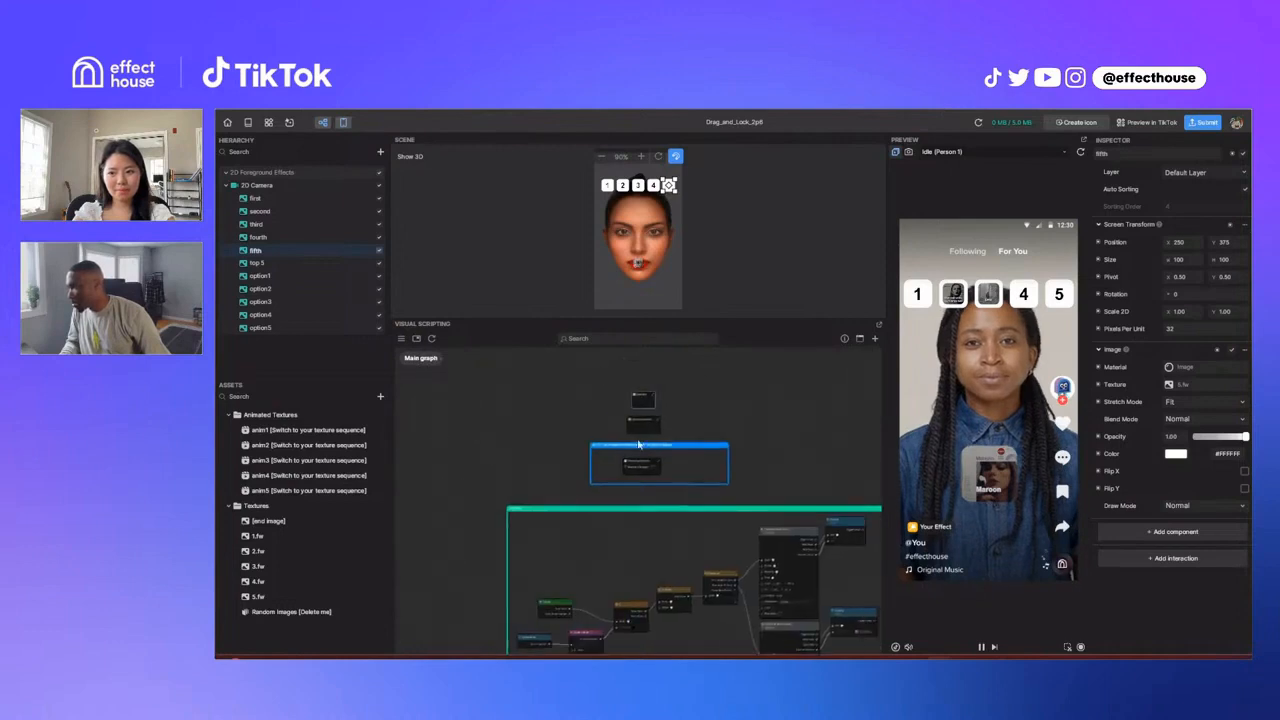
pyautogui.scroll(4, 639, 444)
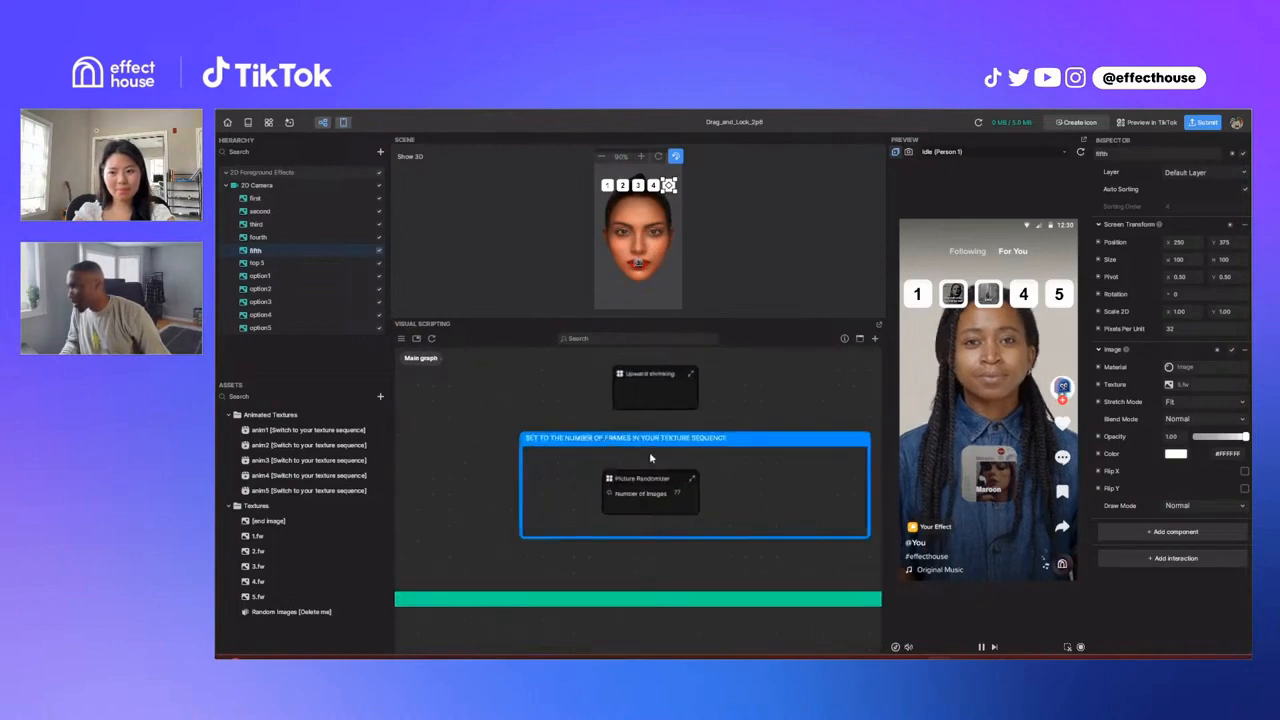
pyautogui.moveTo(650, 454); pyautogui.dragTo(644, 489, button='middle')
pyautogui.scroll(1, 657, 454)
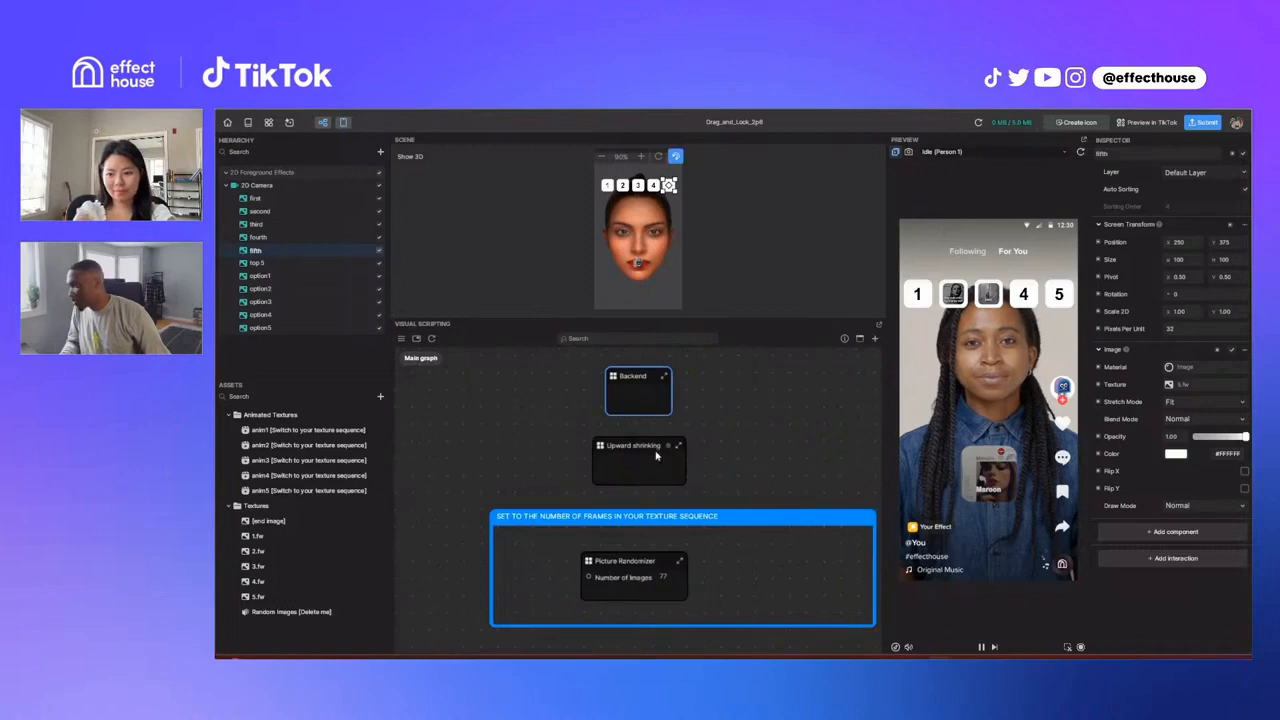
# Step: Open the Upward shrinking group and examine its first Position, Split Vec2 and Subtract nodes
pyautogui.click(659, 453)
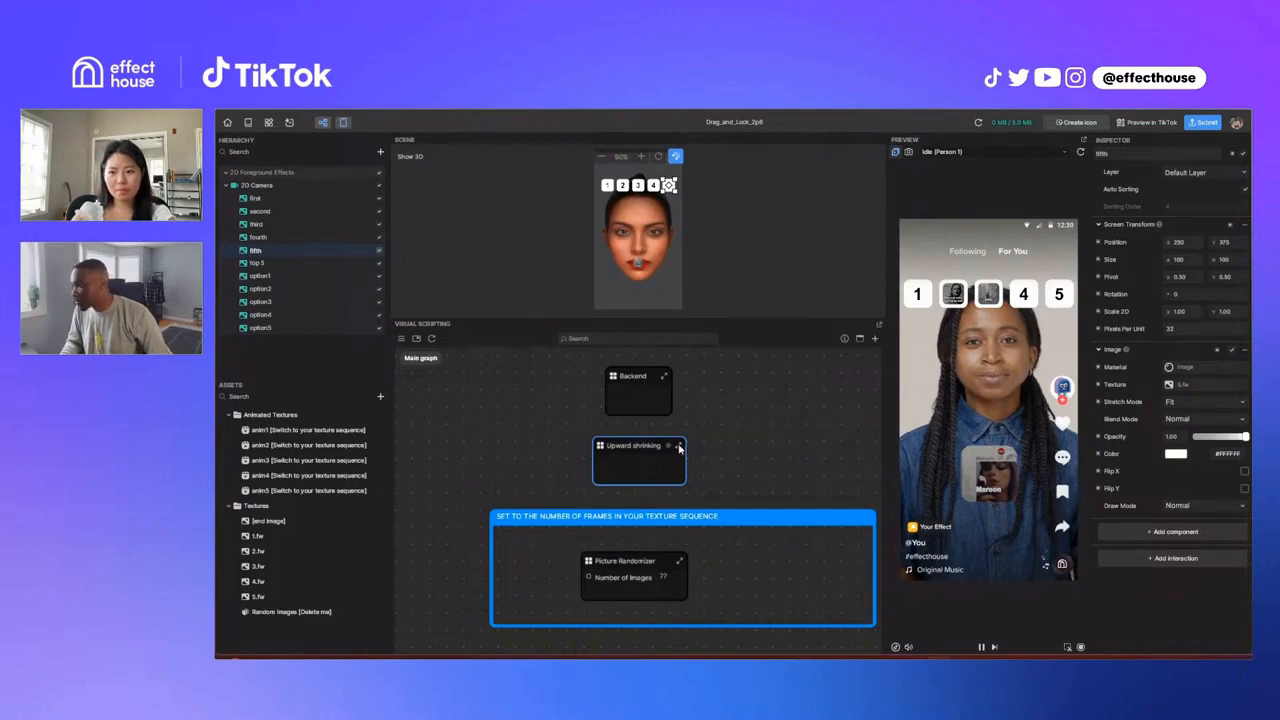
pyautogui.click(679, 447)
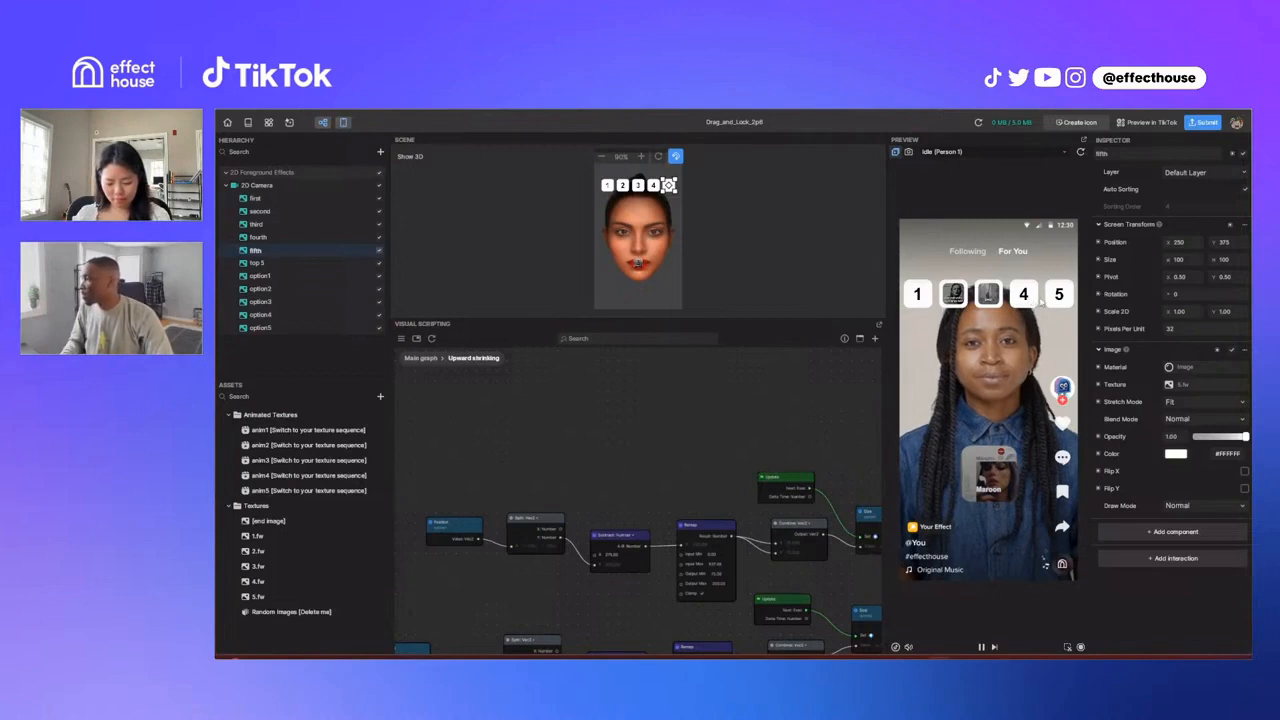
pyautogui.scroll(3, 526, 490)
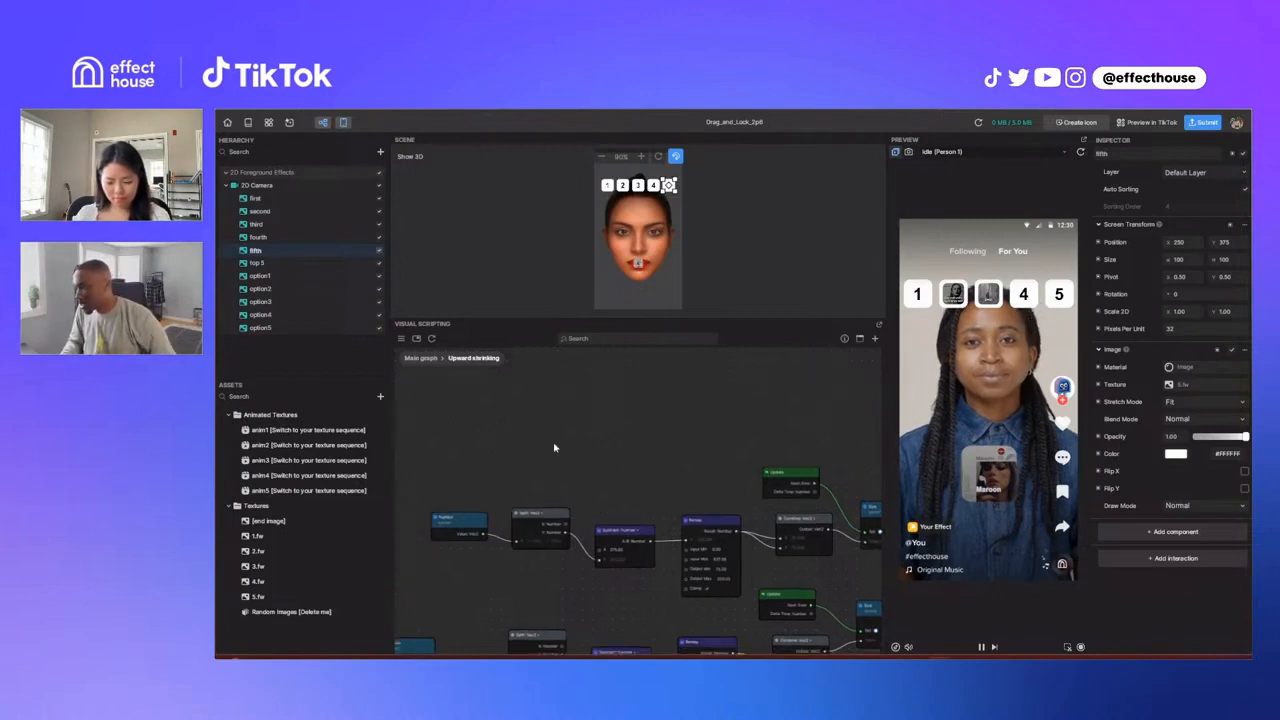
pyautogui.moveTo(534, 470); pyautogui.dragTo(533, 460)
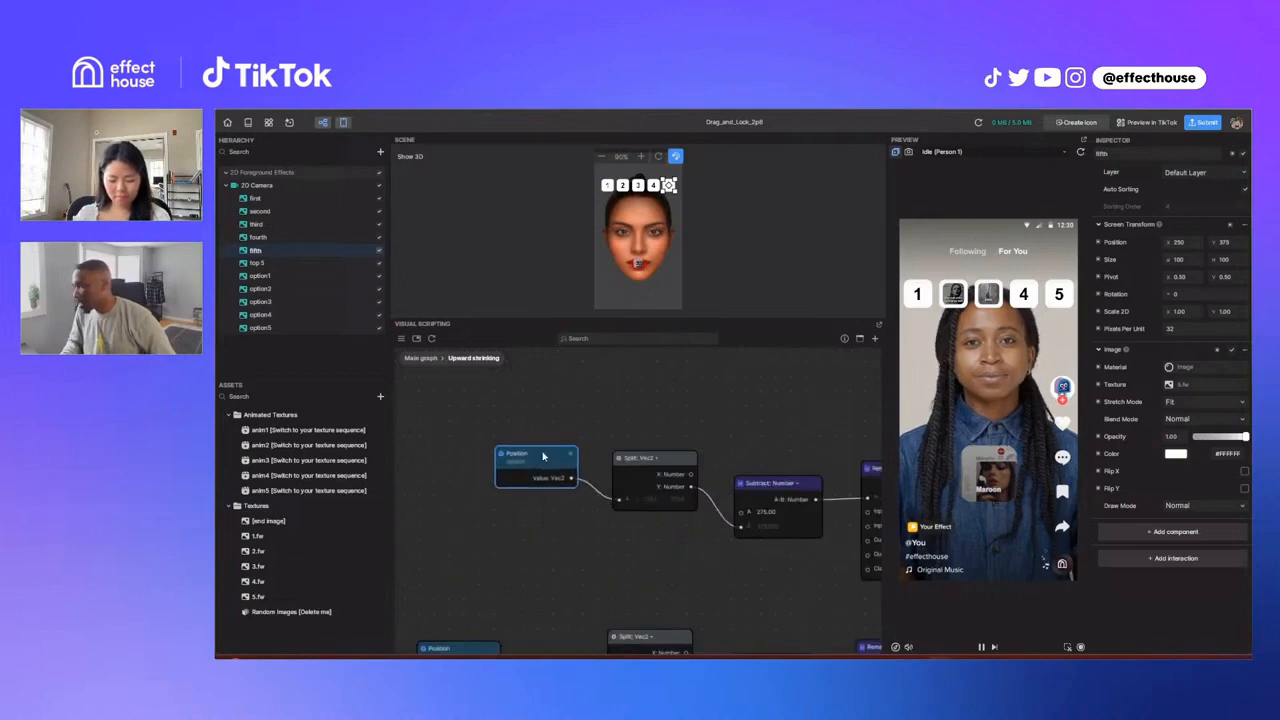
pyautogui.click(567, 432)
pyautogui.scroll(-3, 584, 504)
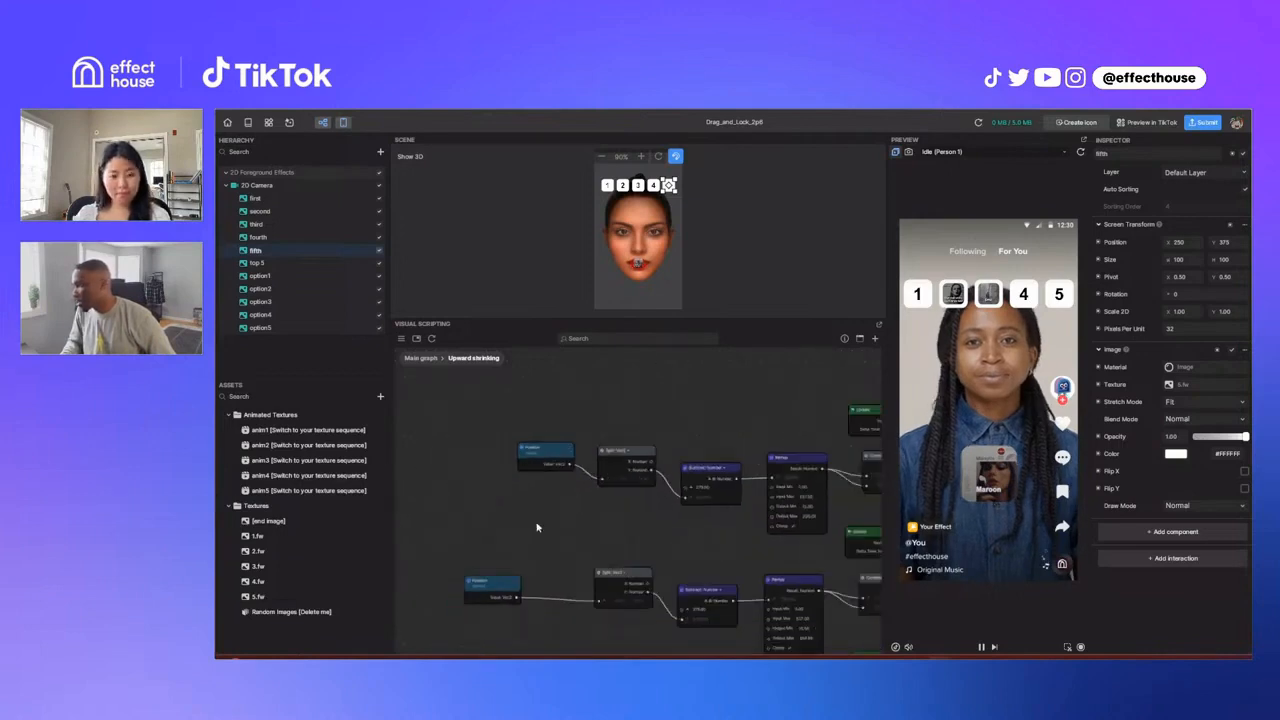
pyautogui.scroll(-3, 539, 529)
pyautogui.moveTo(467, 507); pyautogui.dragTo(458, 518)
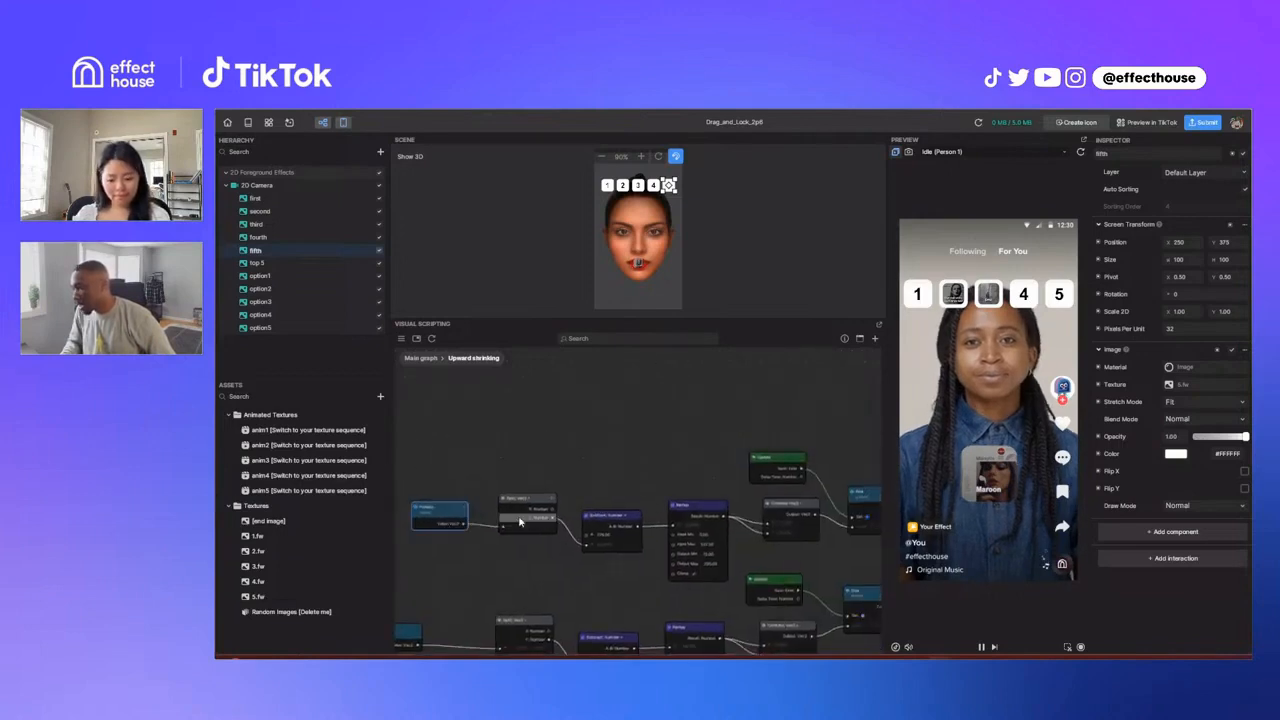
pyautogui.scroll(3, 520, 522)
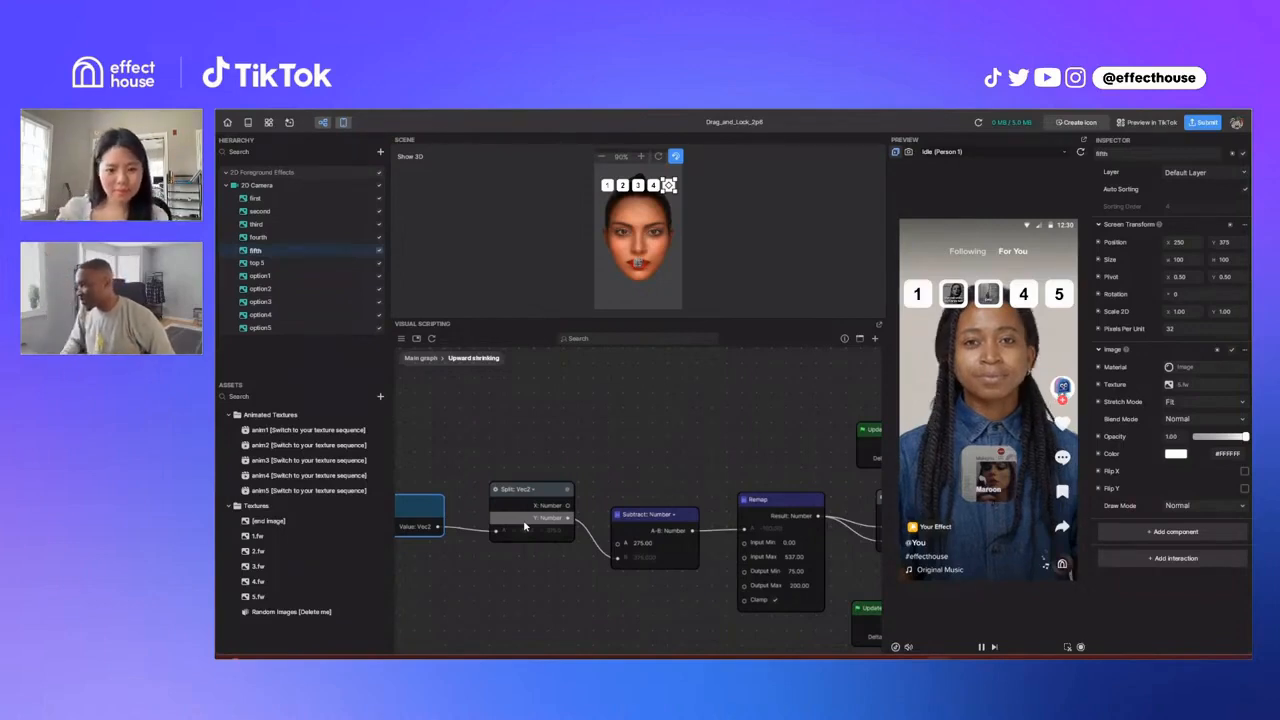
# Step: Examine how the Remap node feeds Combine Vec2 and the option1 Size node in the first shrinking chain
pyautogui.moveTo(734, 479); pyautogui.dragTo(560, 466)
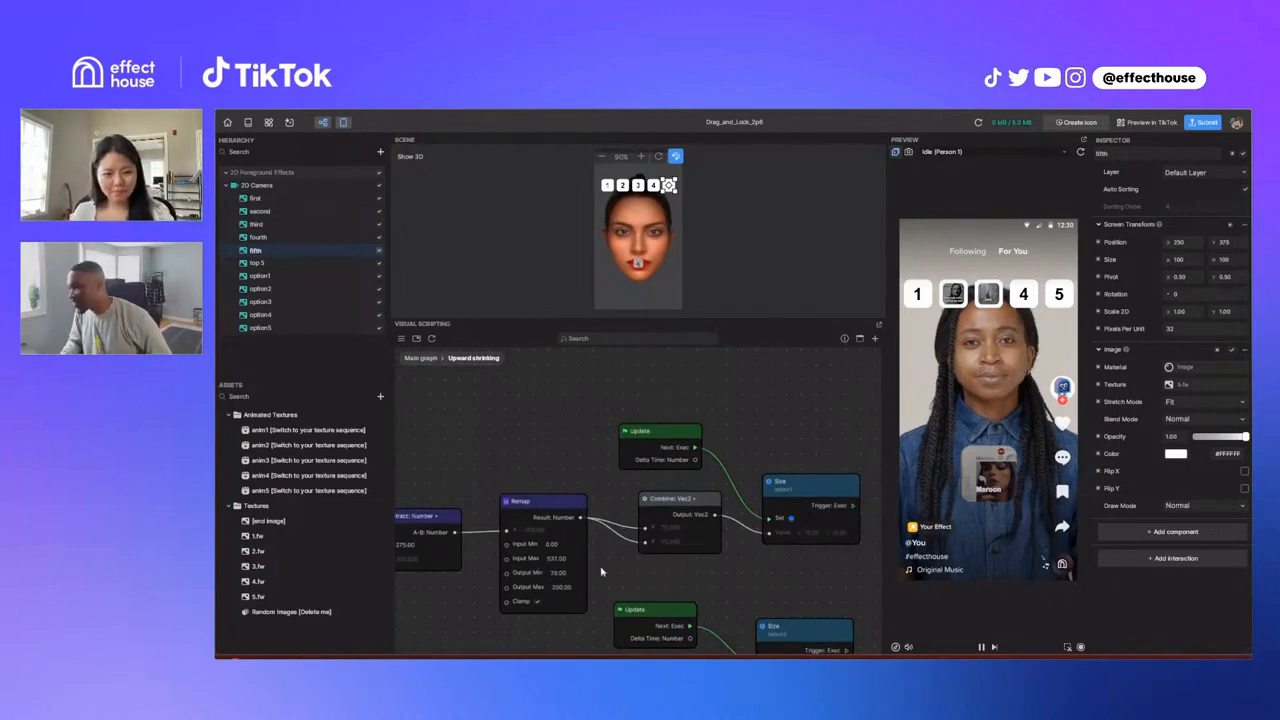
pyautogui.scroll(1, 575, 530)
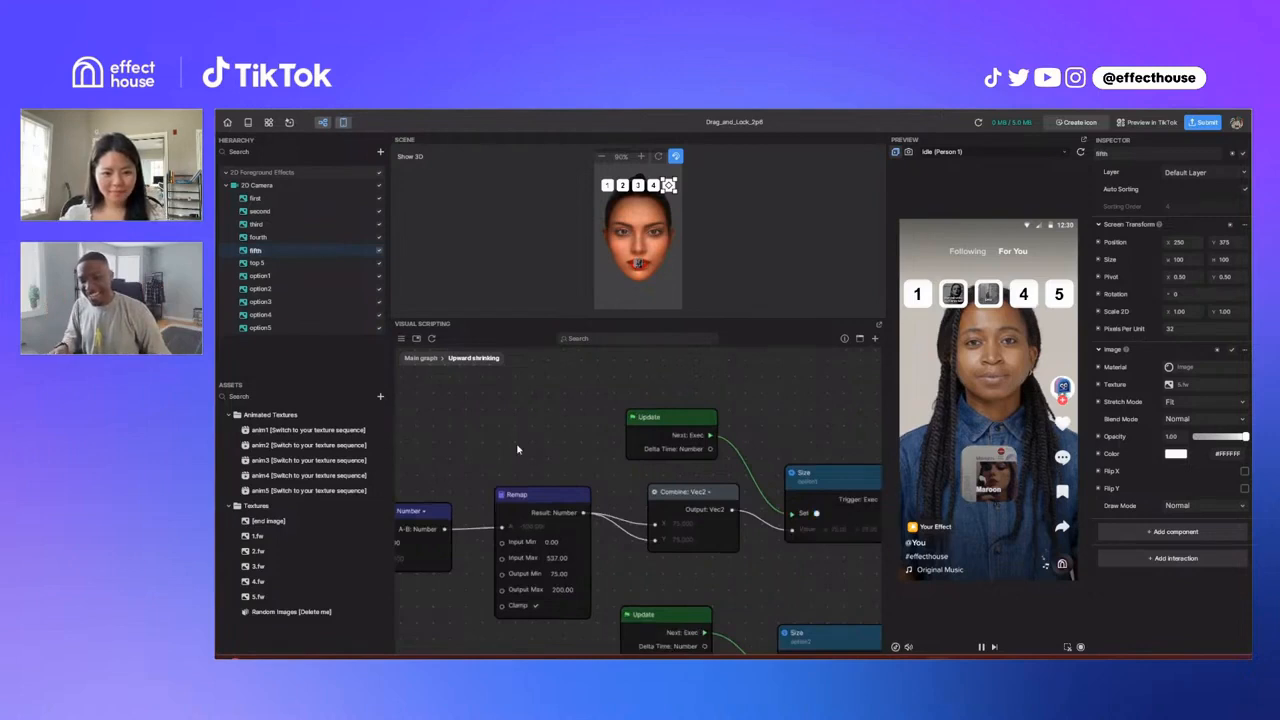
pyautogui.moveTo(516, 449); pyautogui.dragTo(581, 447, button='middle')
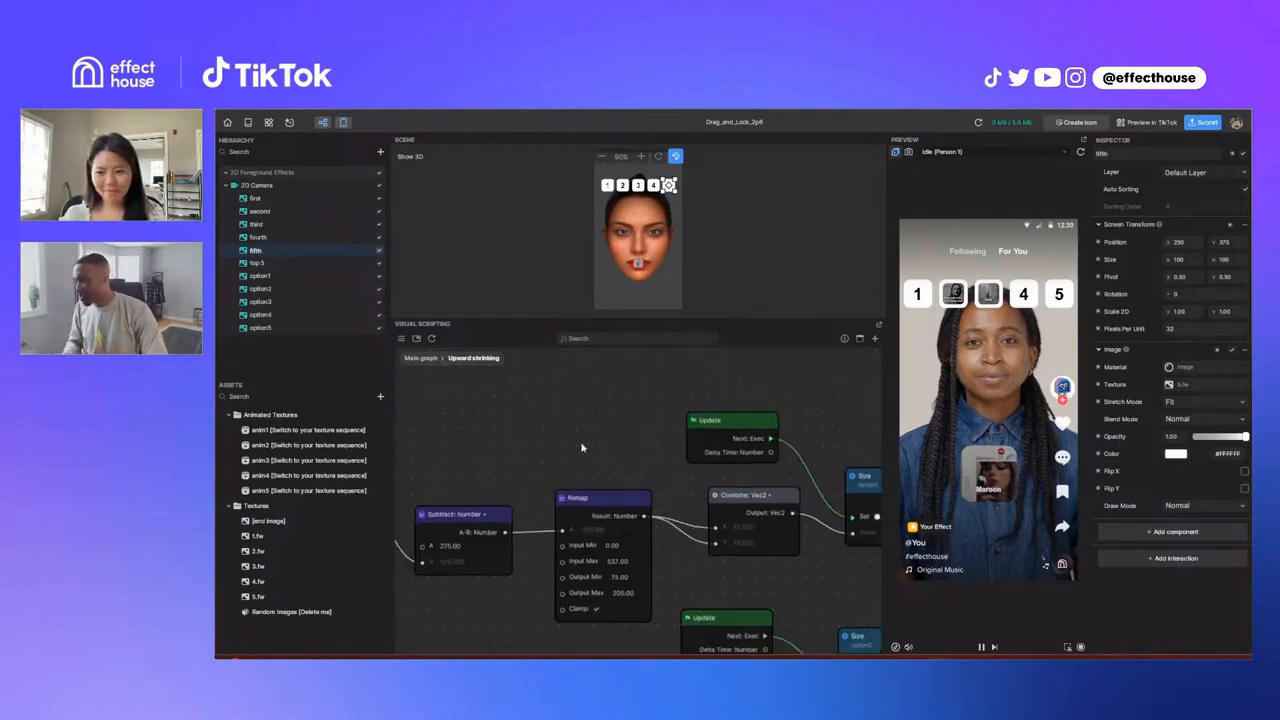
pyautogui.click(636, 500)
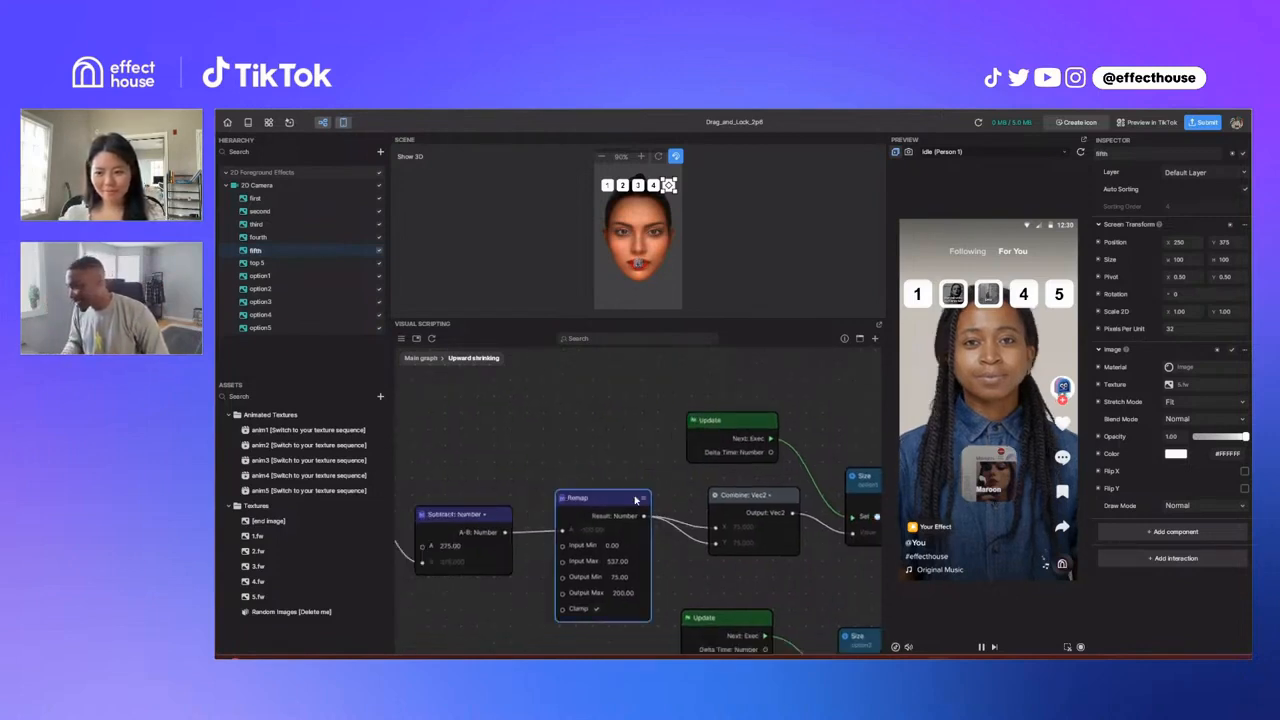
pyautogui.click(628, 471)
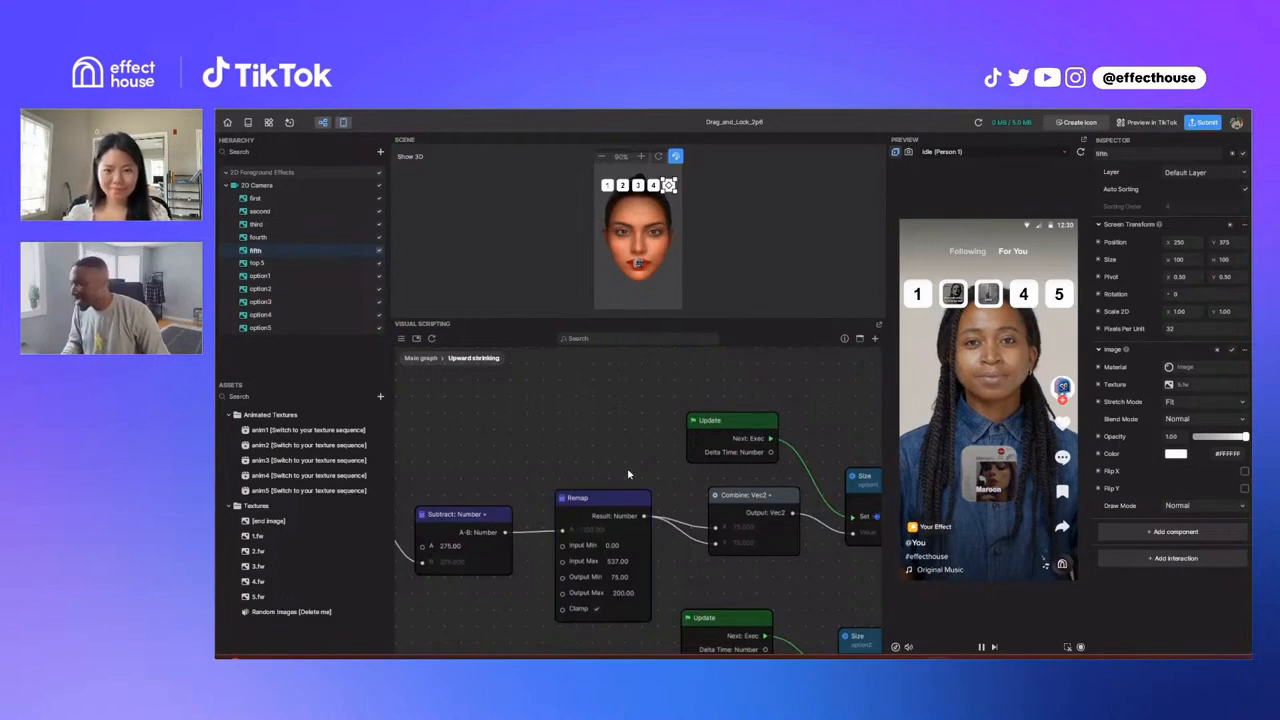
pyautogui.scroll(-2, 628, 473)
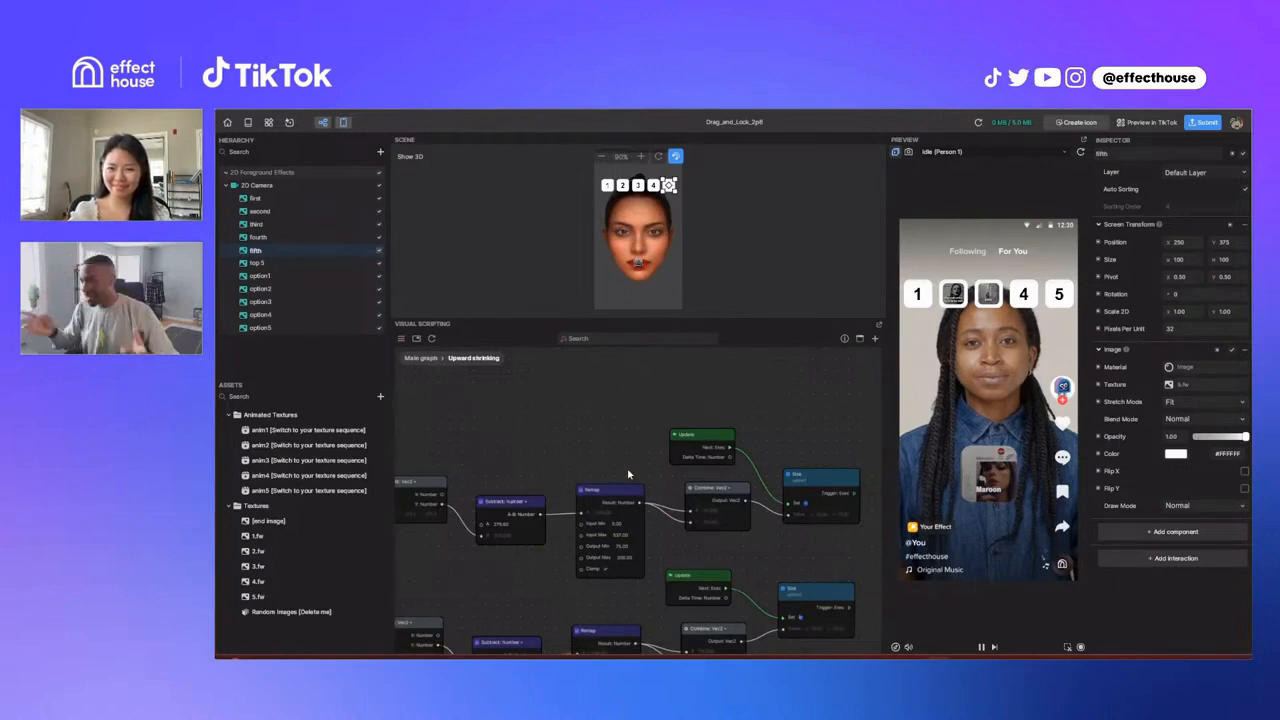
# Step: Return to the main graph and examine the node chain inside the End Screen frame
pyautogui.click(420, 360)
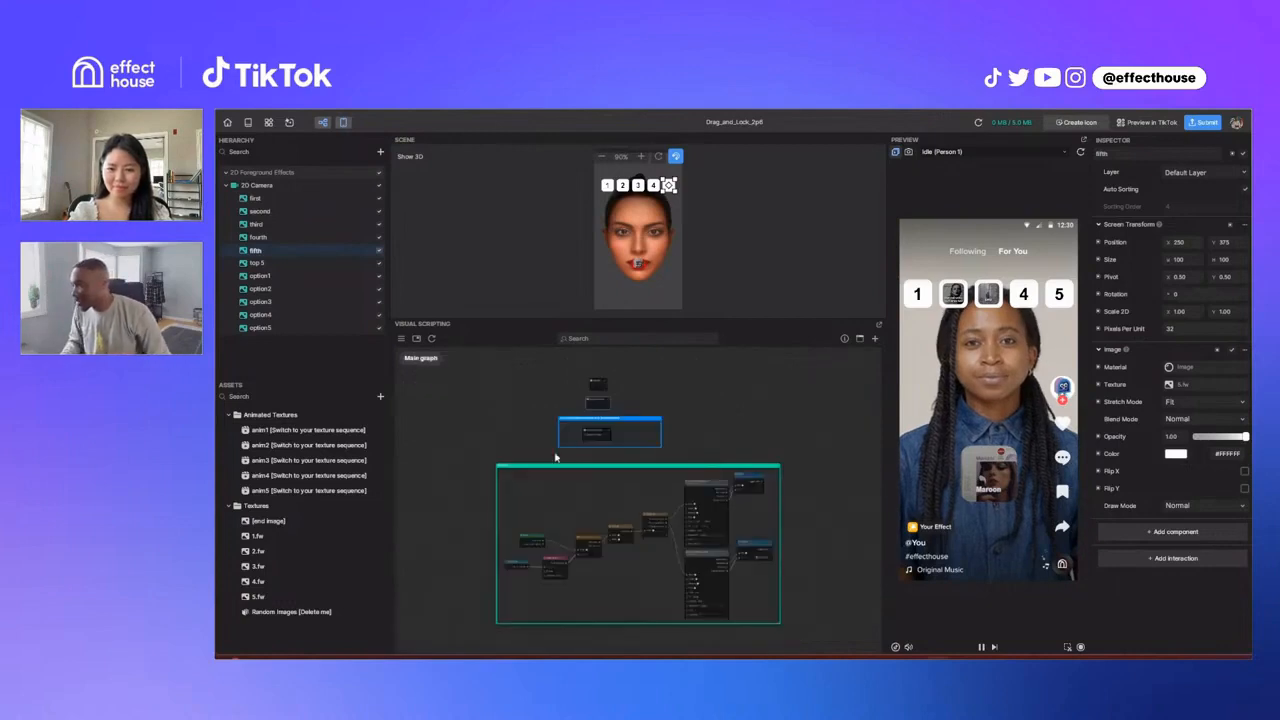
pyautogui.scroll(1, 556, 457)
pyautogui.scroll(4, 602, 502)
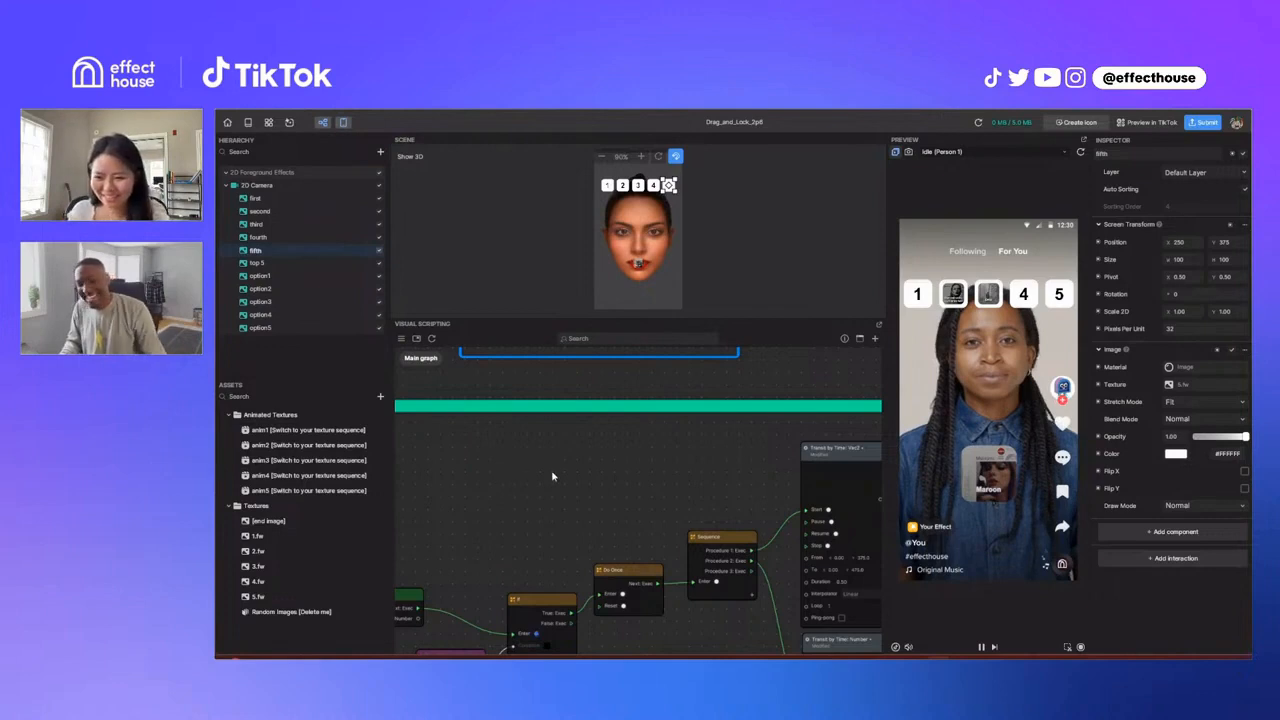
pyautogui.scroll(-5, 550, 497)
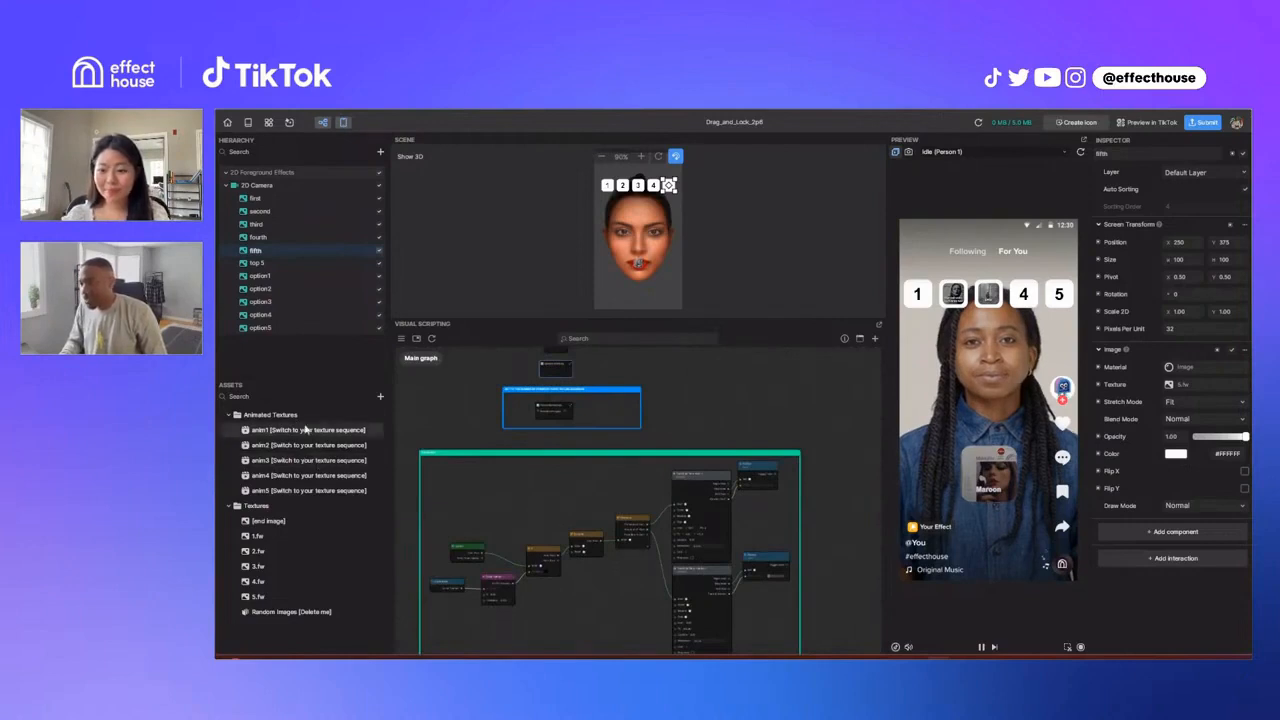
# Step: Show the settings of the anim1 texture sequence and review the main graph's End Screen frame
pyautogui.click(307, 429)
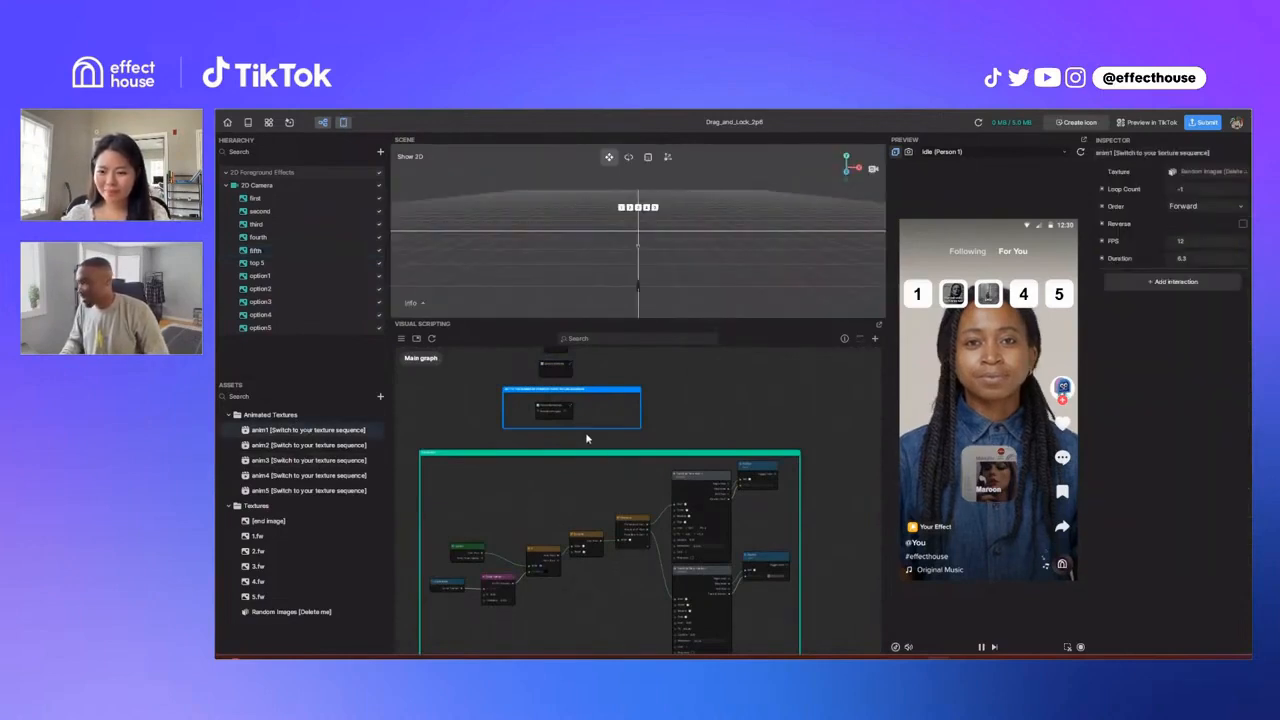
pyautogui.moveTo(585, 432); pyautogui.dragTo(617, 415)
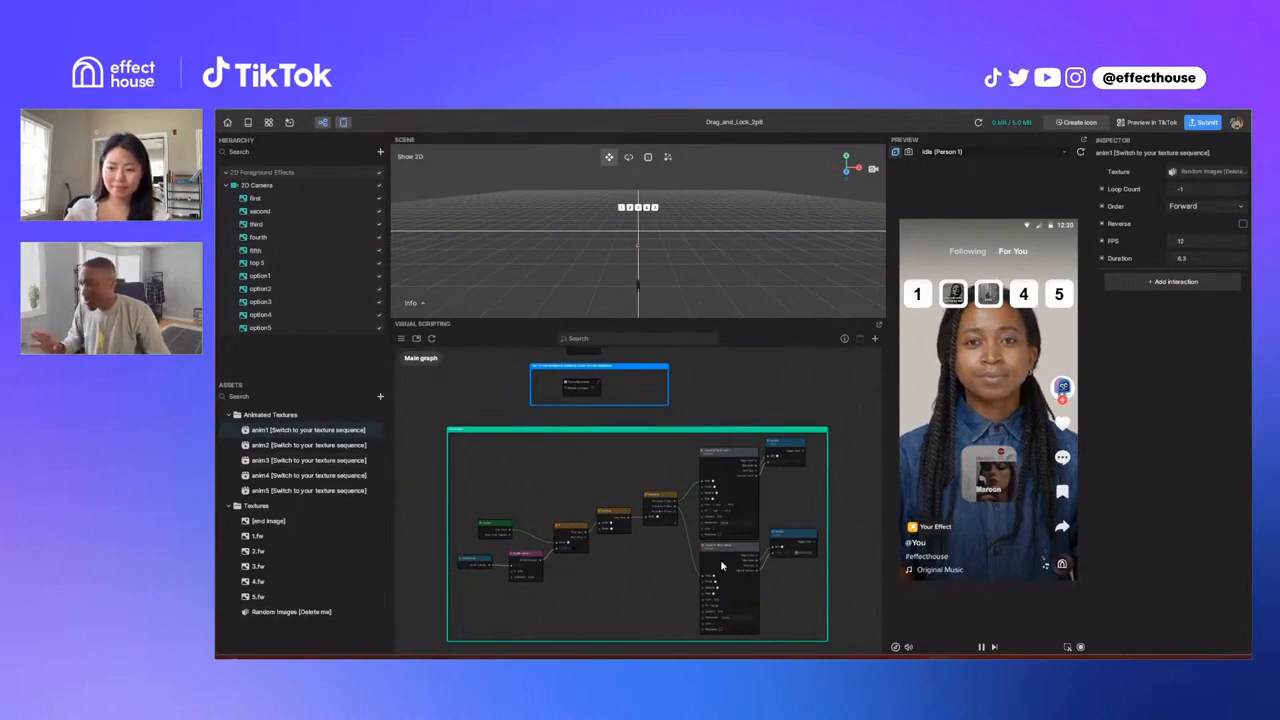
pyautogui.moveTo(673, 573); pyautogui.dragTo(655, 597)
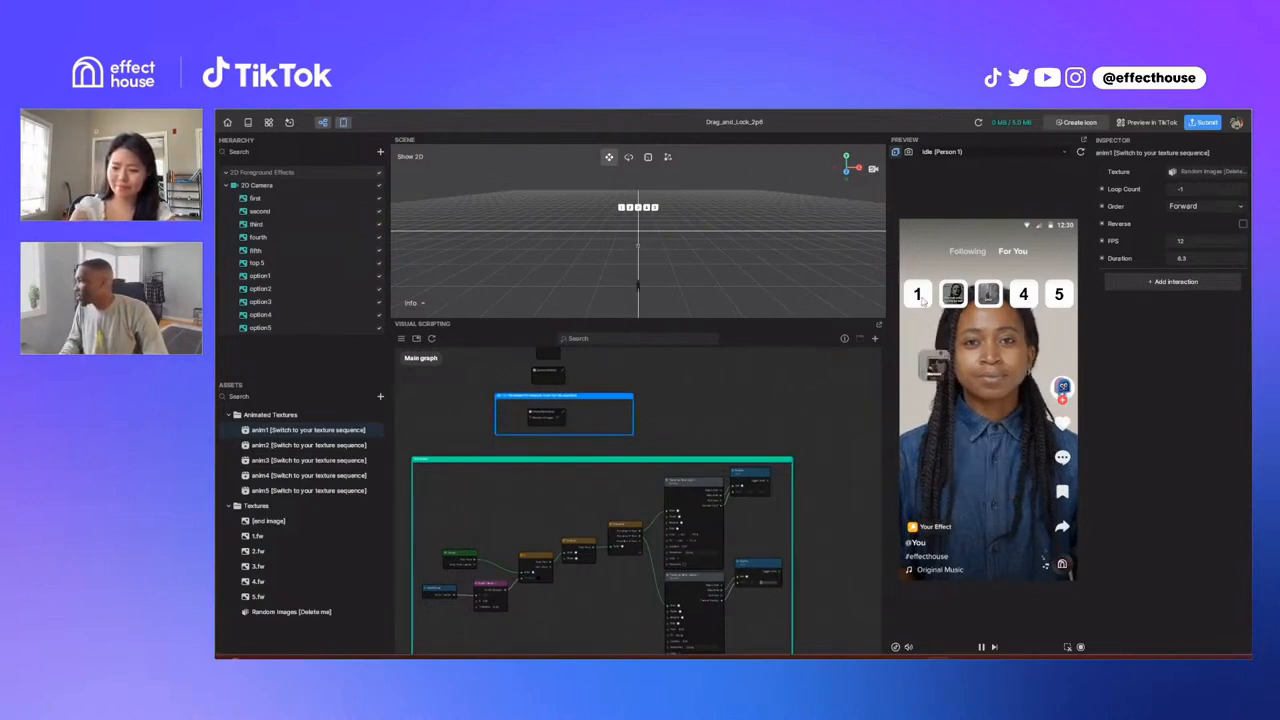
# Step: Place the random pictures into slots 1 and 5 in the effect preview
pyautogui.moveTo(922, 300); pyautogui.dragTo(921, 297)
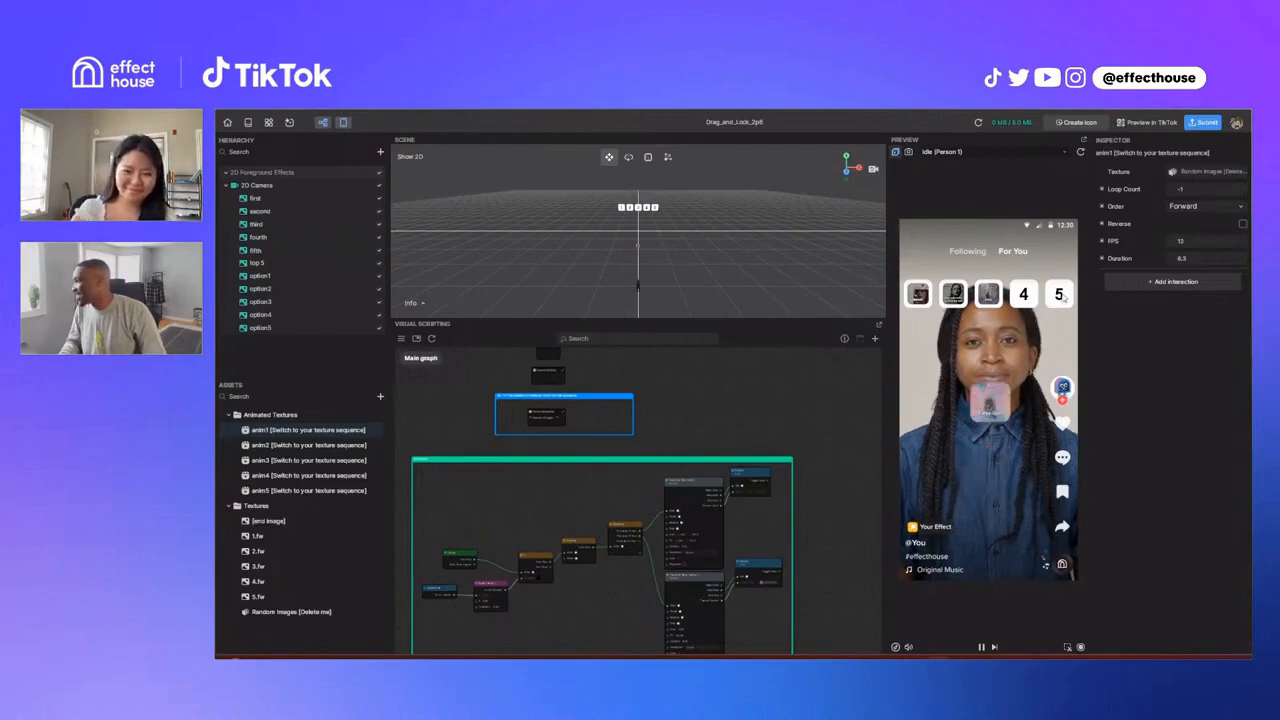
pyautogui.click(1060, 294)
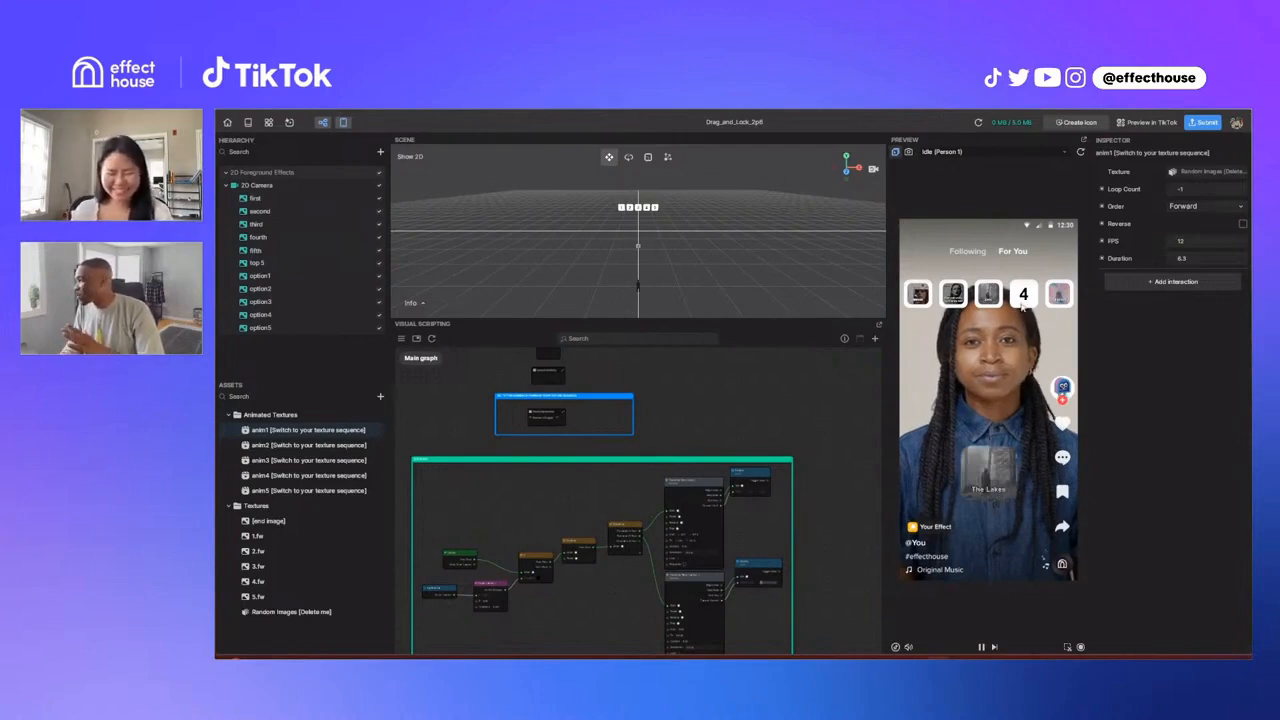
# Step: Lock the last picture into slot 4 and examine the top5tracker check against 5 inside the End Screen frame
pyautogui.click(1022, 313)
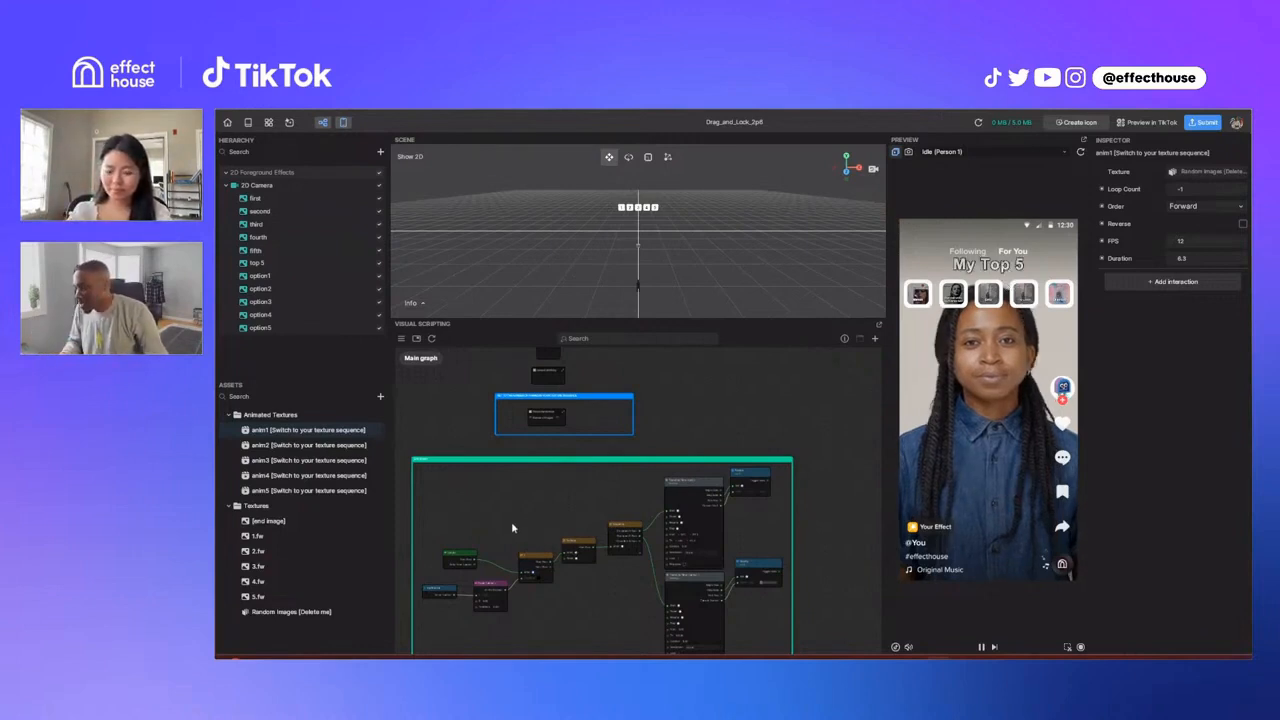
pyautogui.scroll(5, 500, 460)
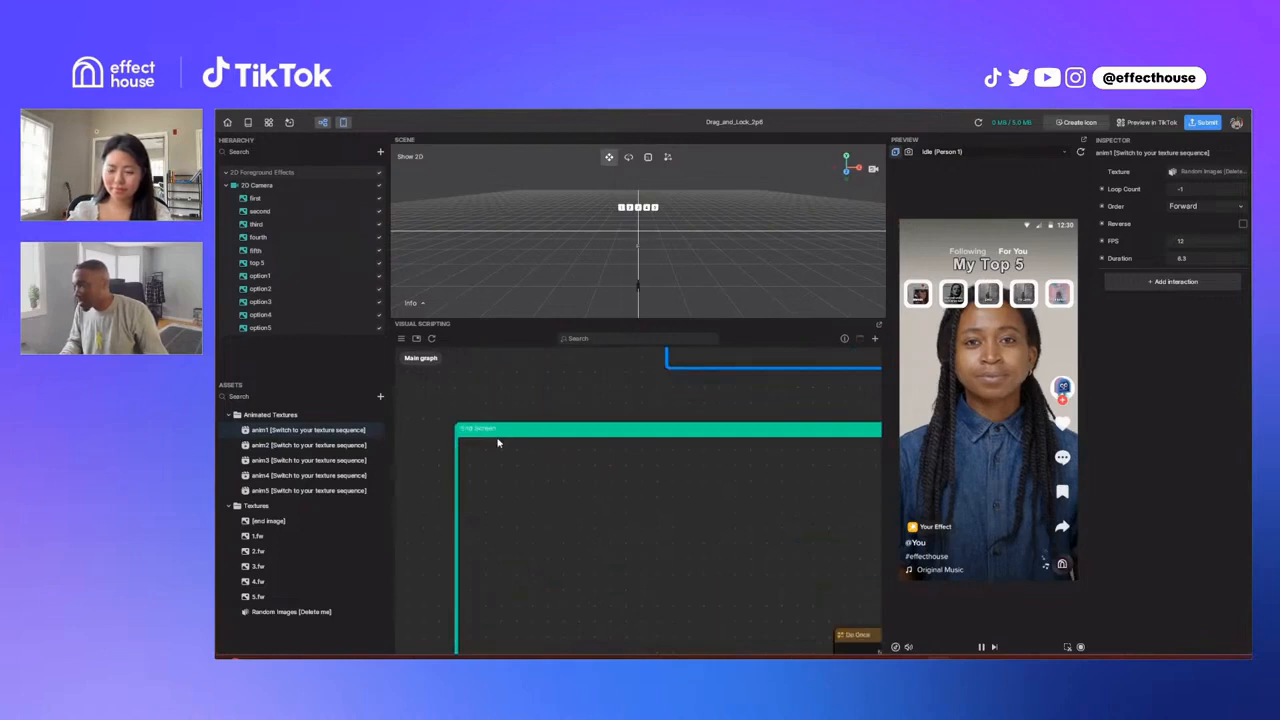
pyautogui.scroll(-5, 605, 573)
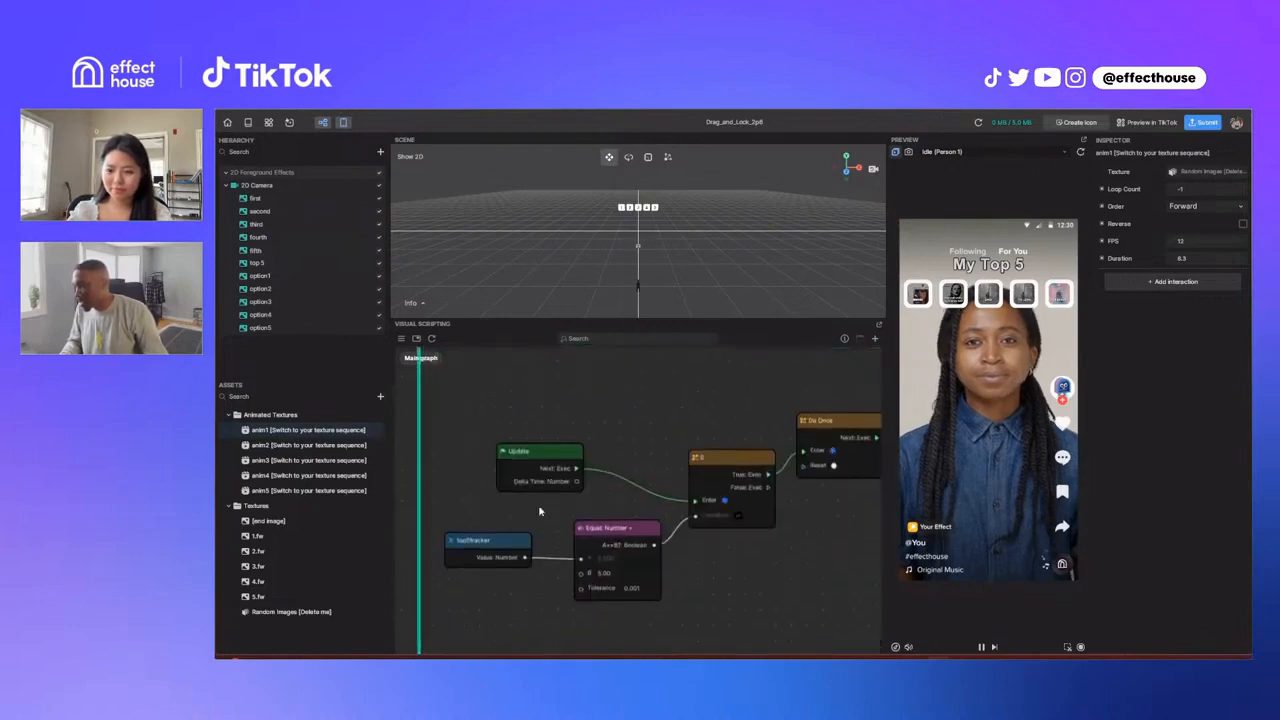
pyautogui.moveTo(462, 545); pyautogui.dragTo(457, 540)
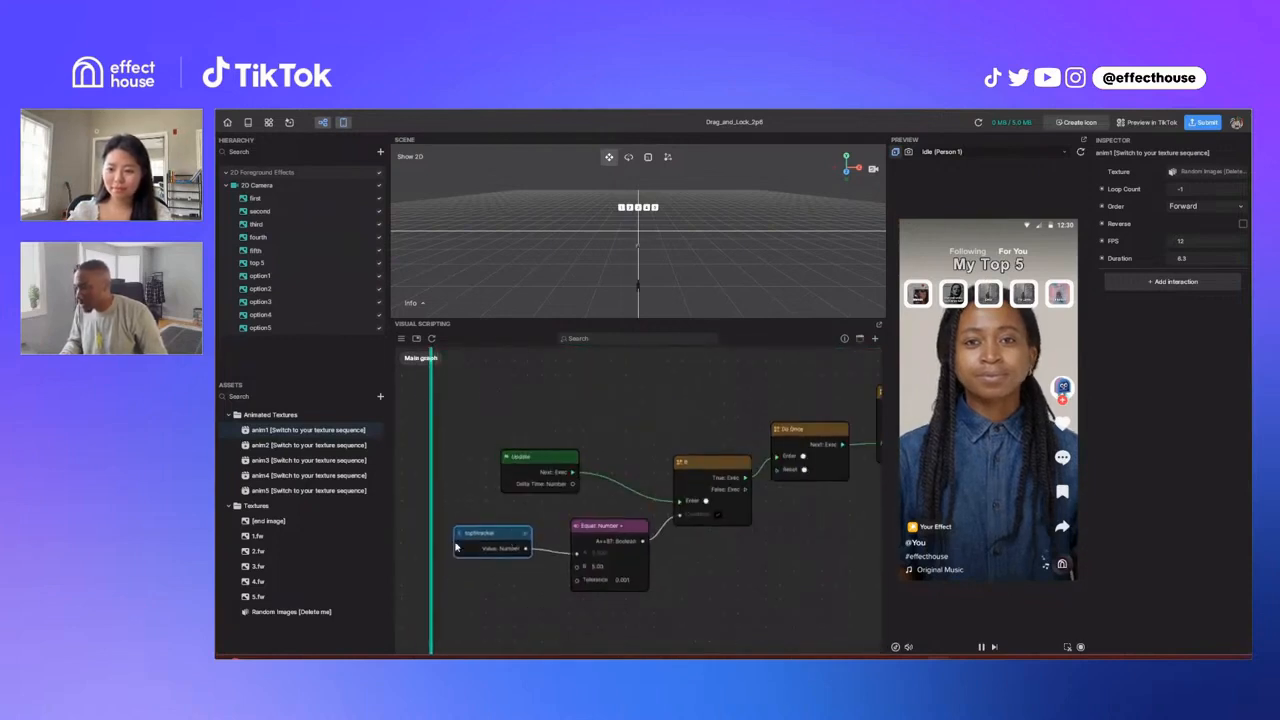
pyautogui.scroll(3, 457, 540)
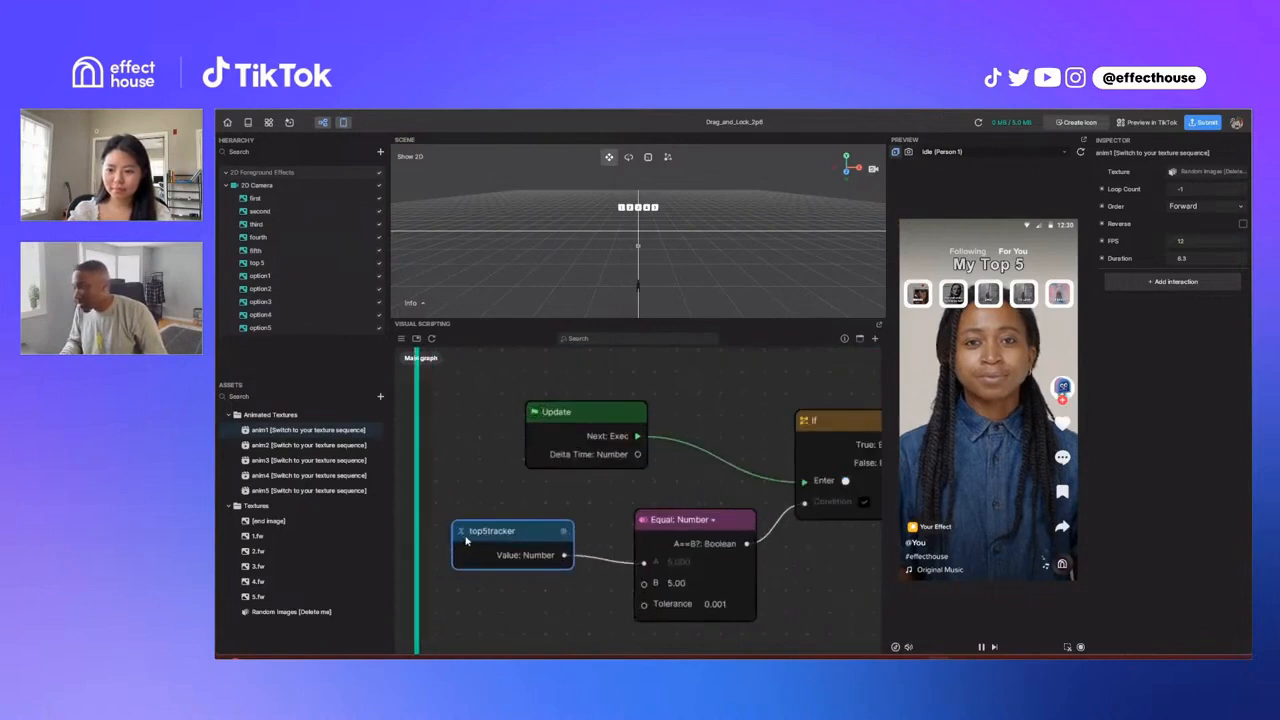
pyautogui.scroll(-3, 477, 538)
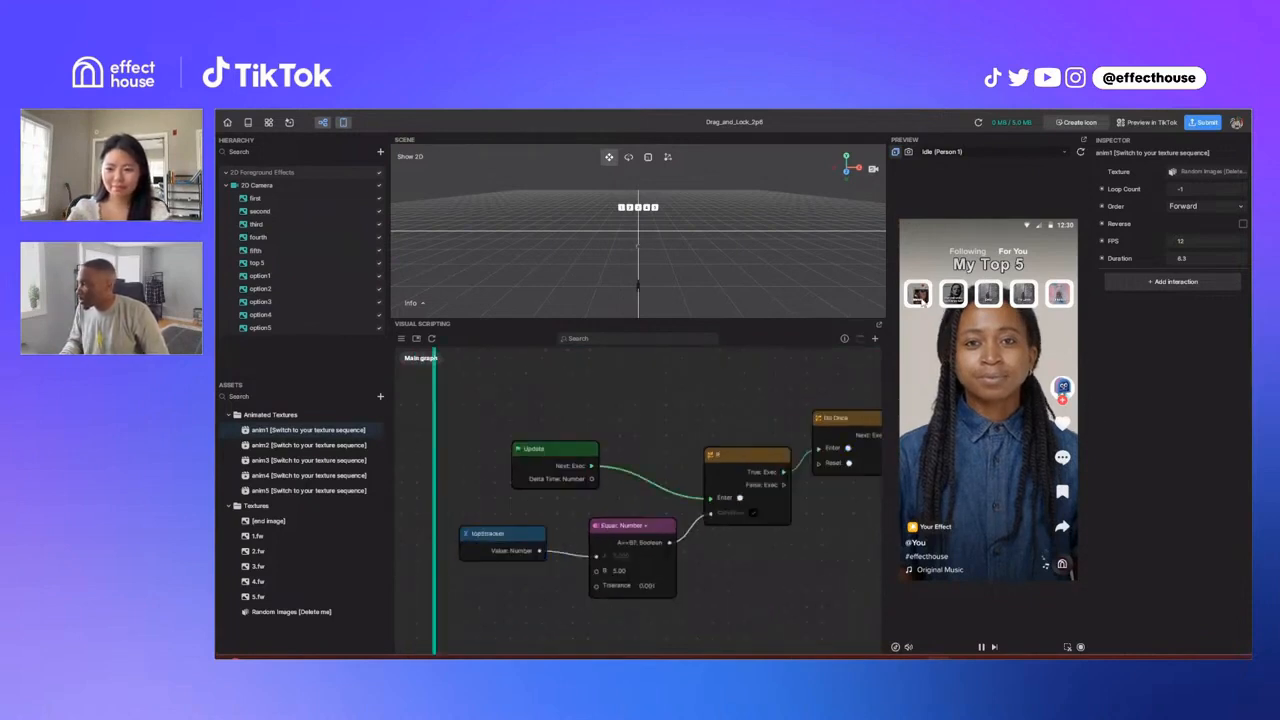
# Step: Nudge the top5tracker and Equal Number nodes slightly and move the Update node a little higher in the End Screen frame
pyautogui.click(516, 538)
pyautogui.moveTo(516, 538)
pyautogui.mouseDown()
pyautogui.moveTo(560, 536)
pyautogui.moveTo(519, 535)
pyautogui.mouseUp()
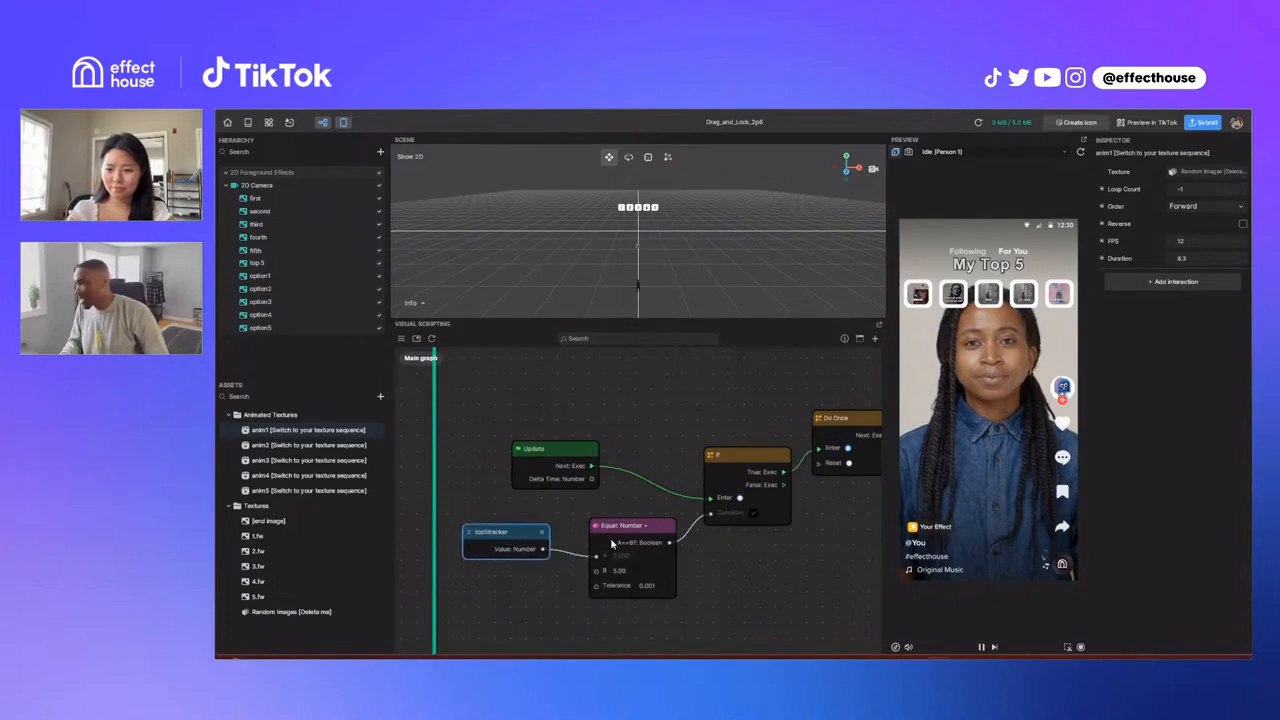
pyautogui.moveTo(648, 527); pyautogui.dragTo(641, 520)
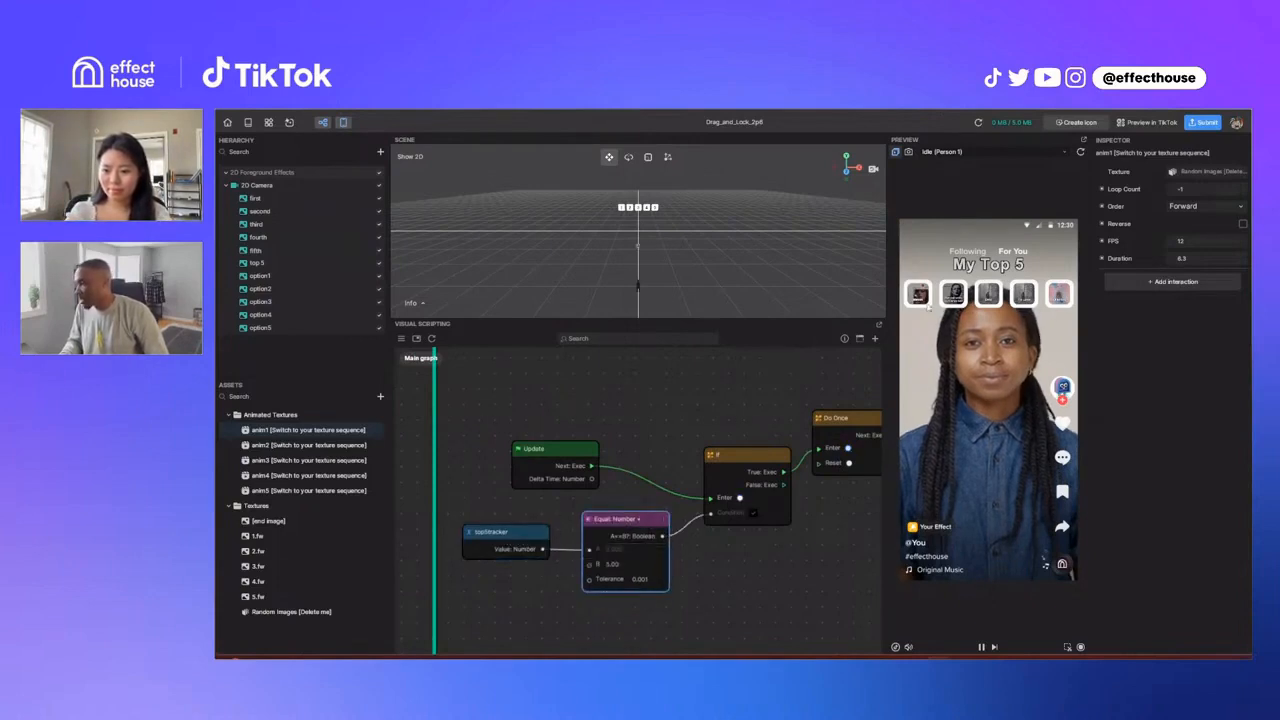
pyautogui.moveTo(762, 551); pyautogui.dragTo(718, 558, button='middle')
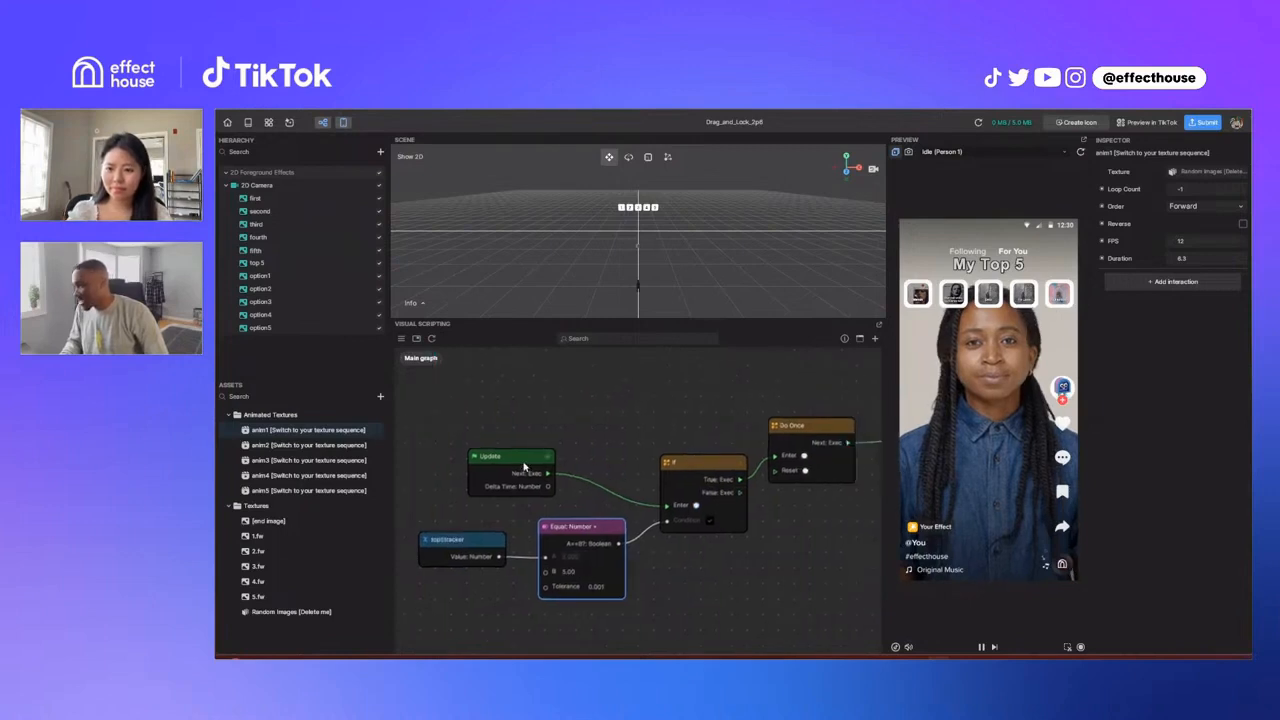
pyautogui.moveTo(524, 465); pyautogui.dragTo(554, 450)
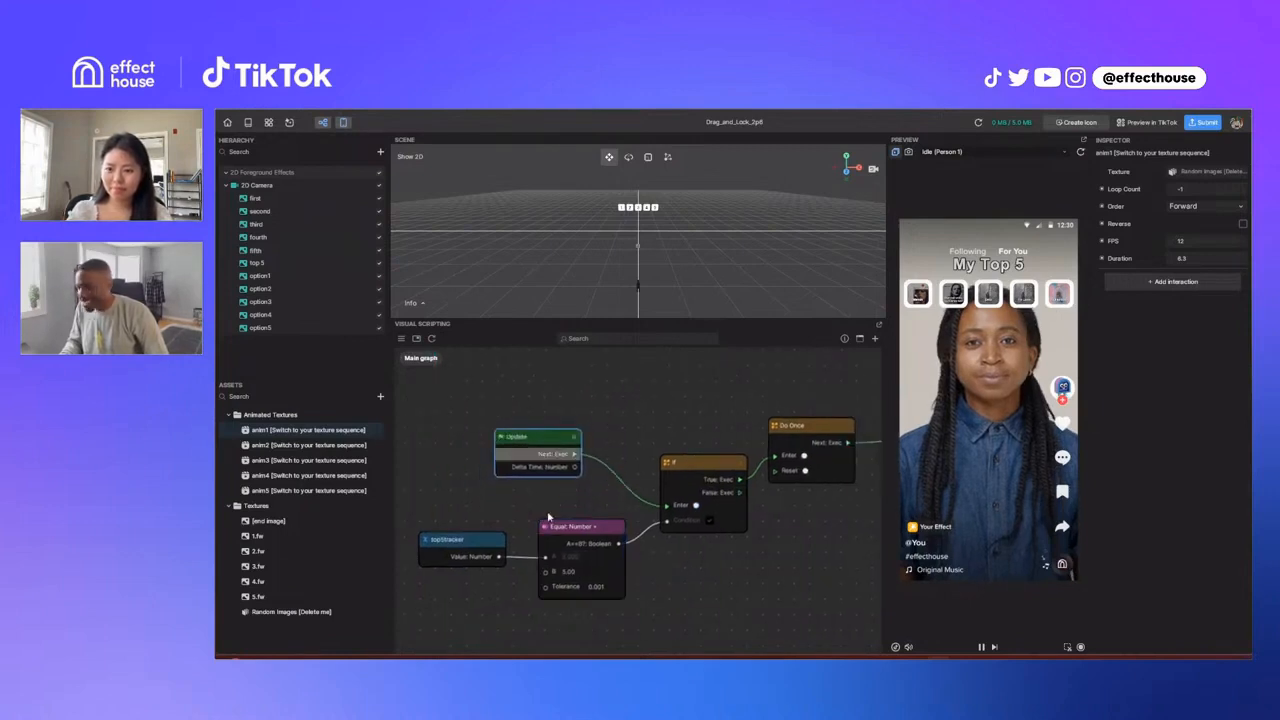
# Step: Move the Do Once node slightly lower and examine how it links the If node to the Sequence node
pyautogui.moveTo(755, 531); pyautogui.dragTo(612, 568, button='middle')
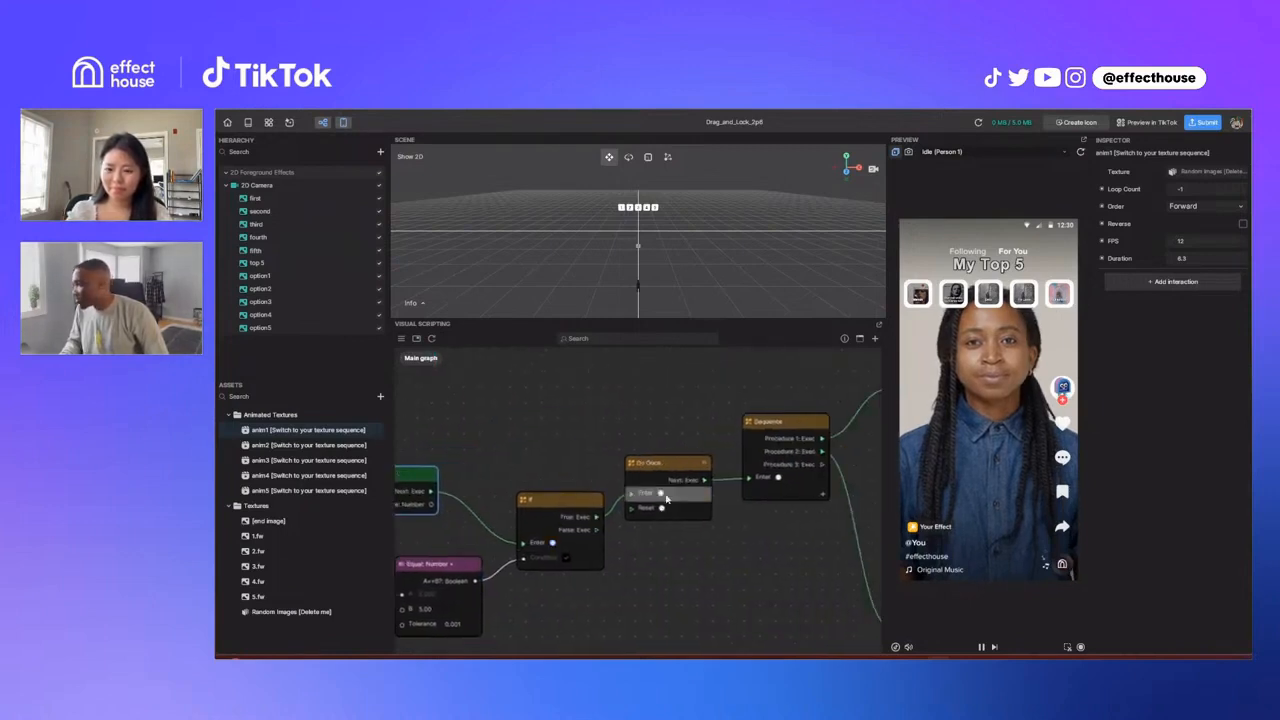
pyautogui.moveTo(663, 480); pyautogui.dragTo(668, 492)
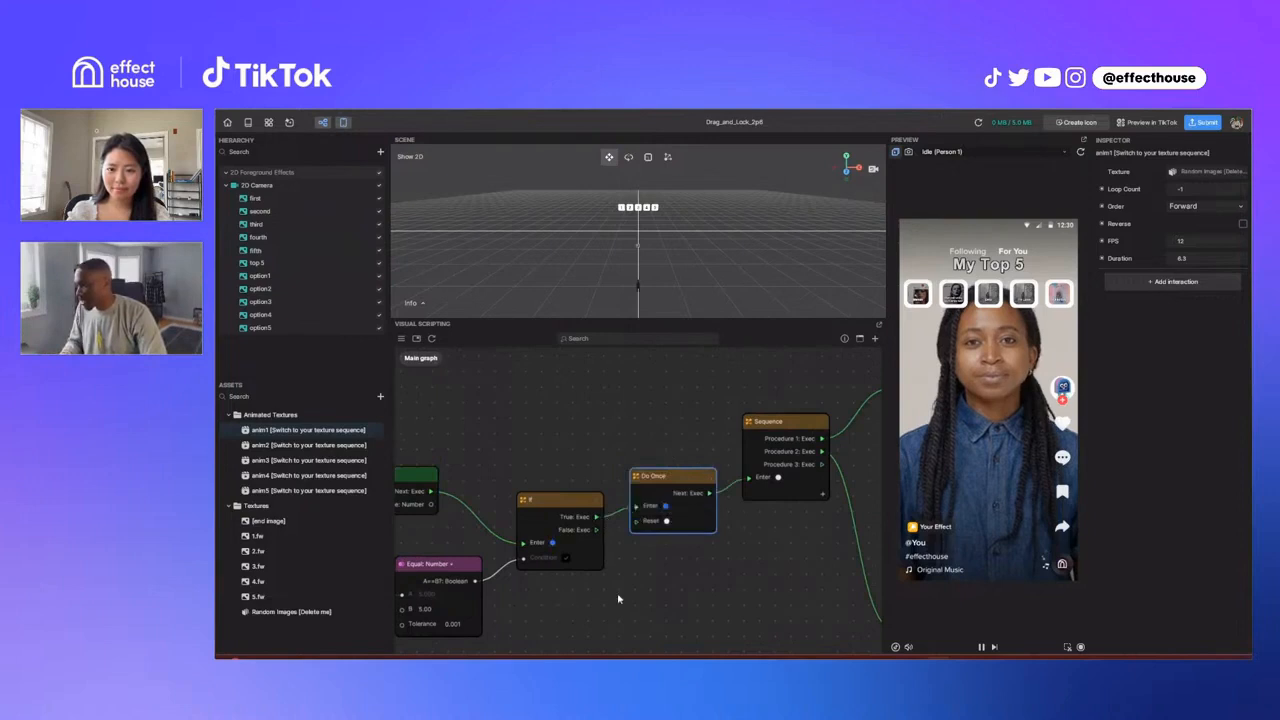
pyautogui.hscroll(-3, 620, 598)
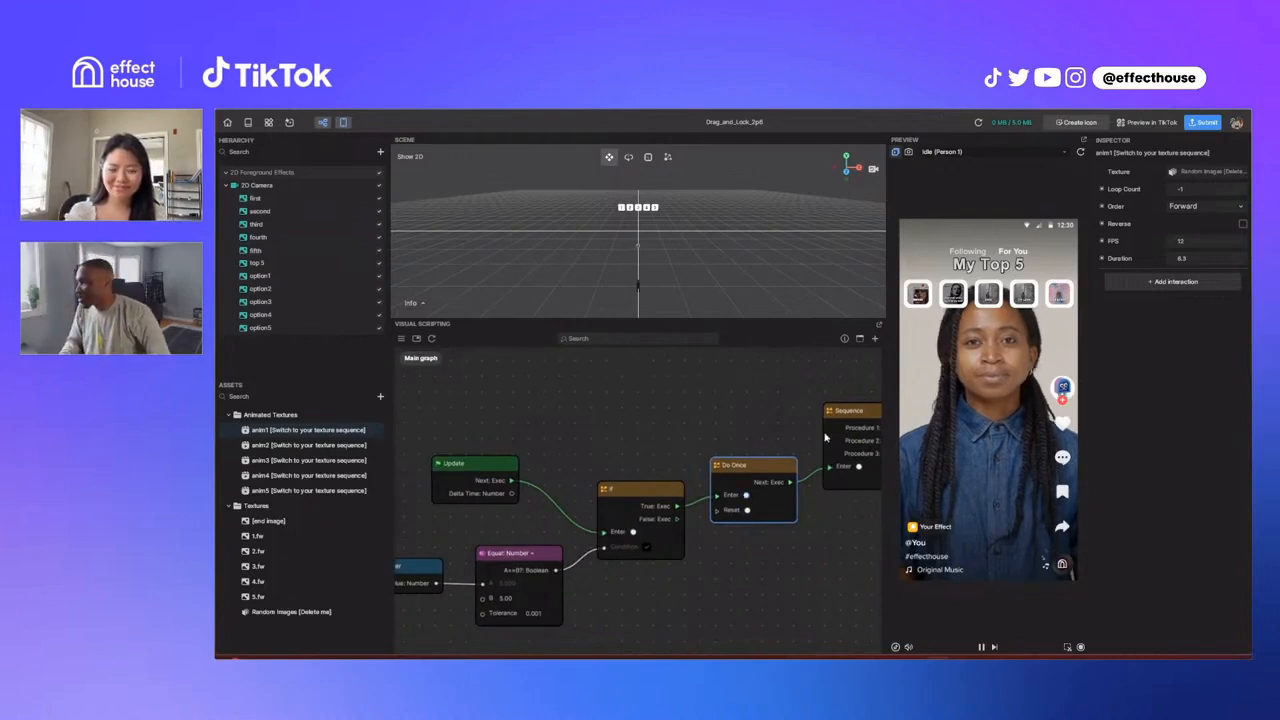
pyautogui.moveTo(762, 431); pyautogui.dragTo(702, 420)
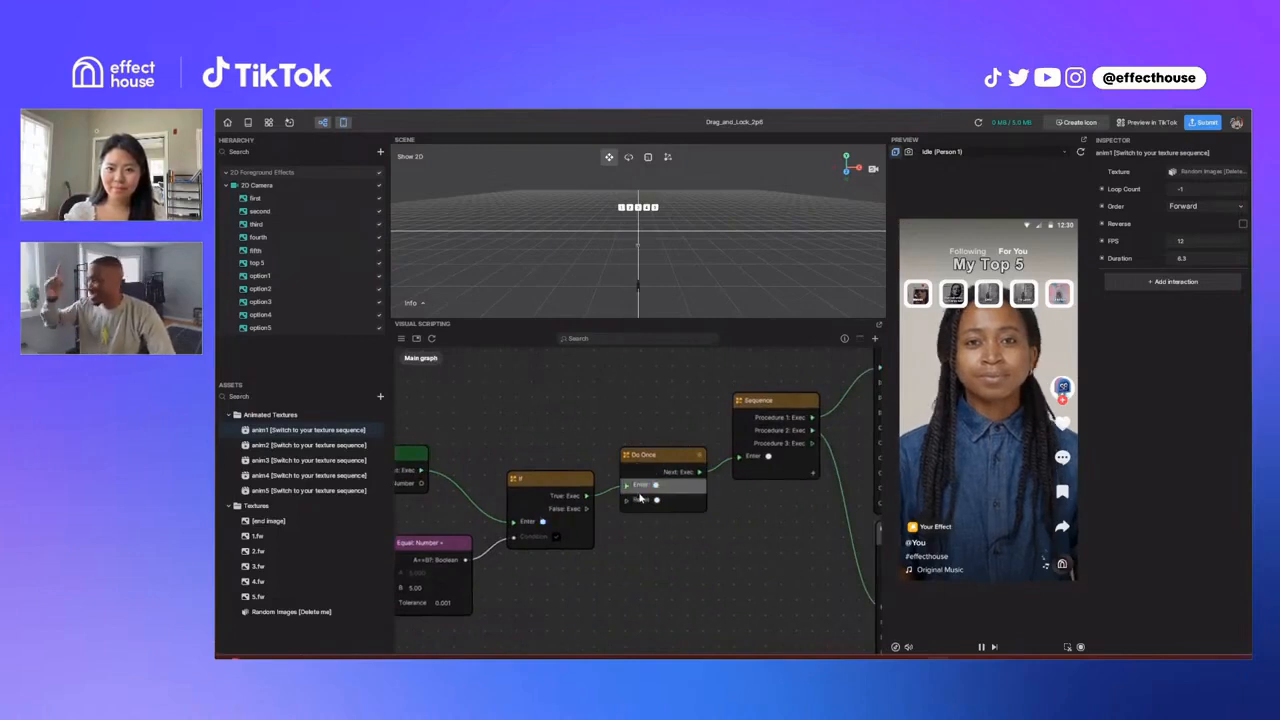
pyautogui.moveTo(648, 556); pyautogui.dragTo(566, 611, button='middle')
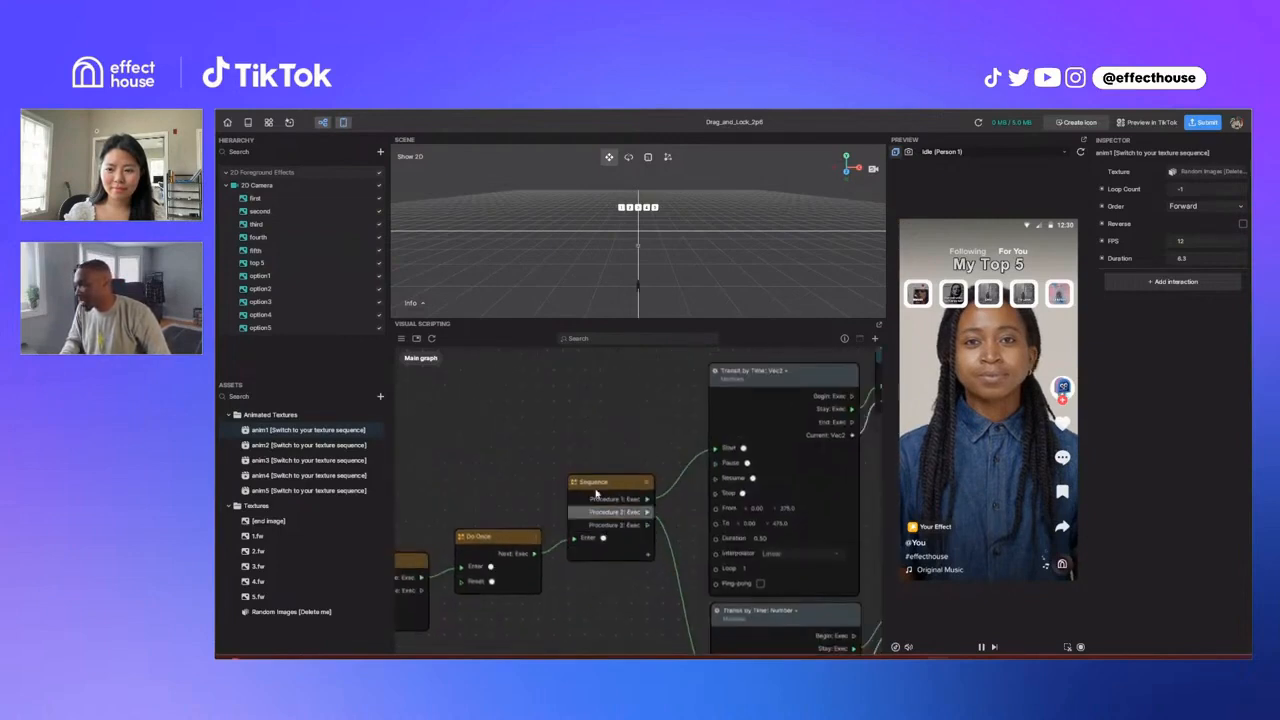
# Step: Examine how the Sequence node drives the two Transit by Time nodes feeding the Position and Opacity of top 5
pyautogui.moveTo(648, 453); pyautogui.dragTo(578, 425, button='middle')
pyautogui.scroll(-3, 578, 425)
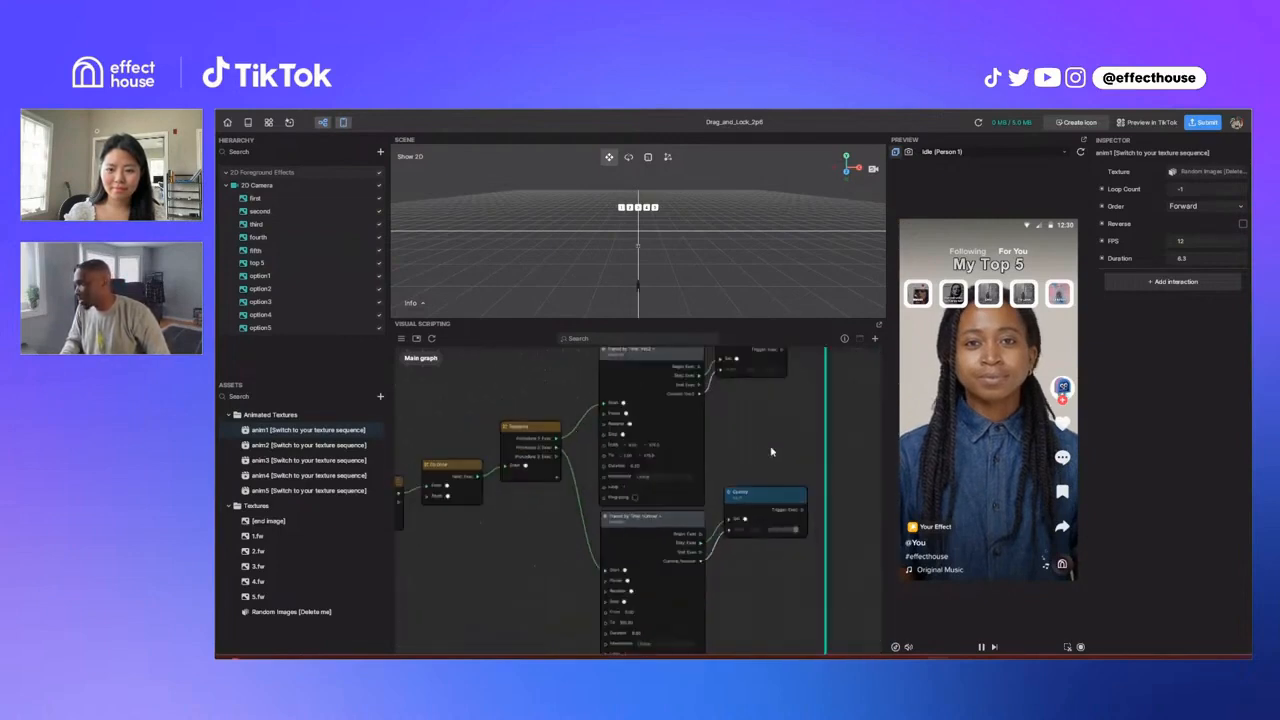
pyautogui.moveTo(770, 449); pyautogui.dragTo(740, 517, button='middle')
pyautogui.scroll(4, 701, 425)
pyautogui.moveTo(703, 425); pyautogui.dragTo(729, 421)
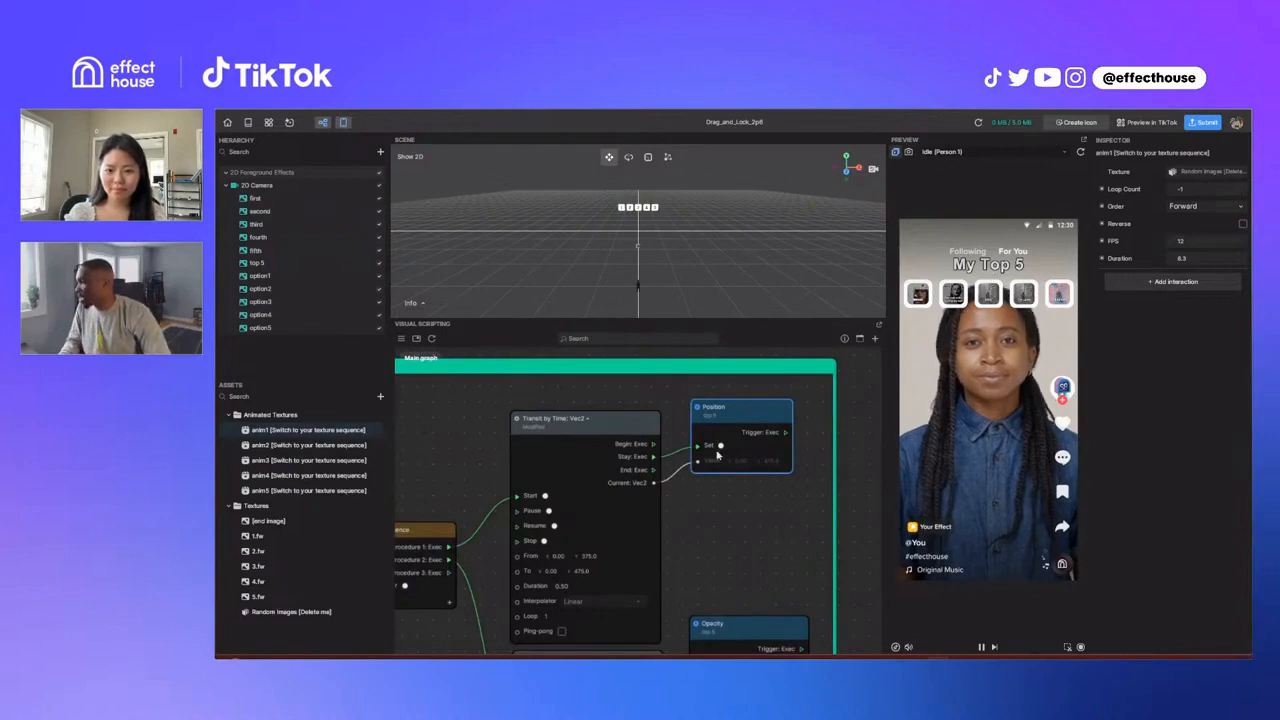
pyautogui.scroll(-3, 740, 480)
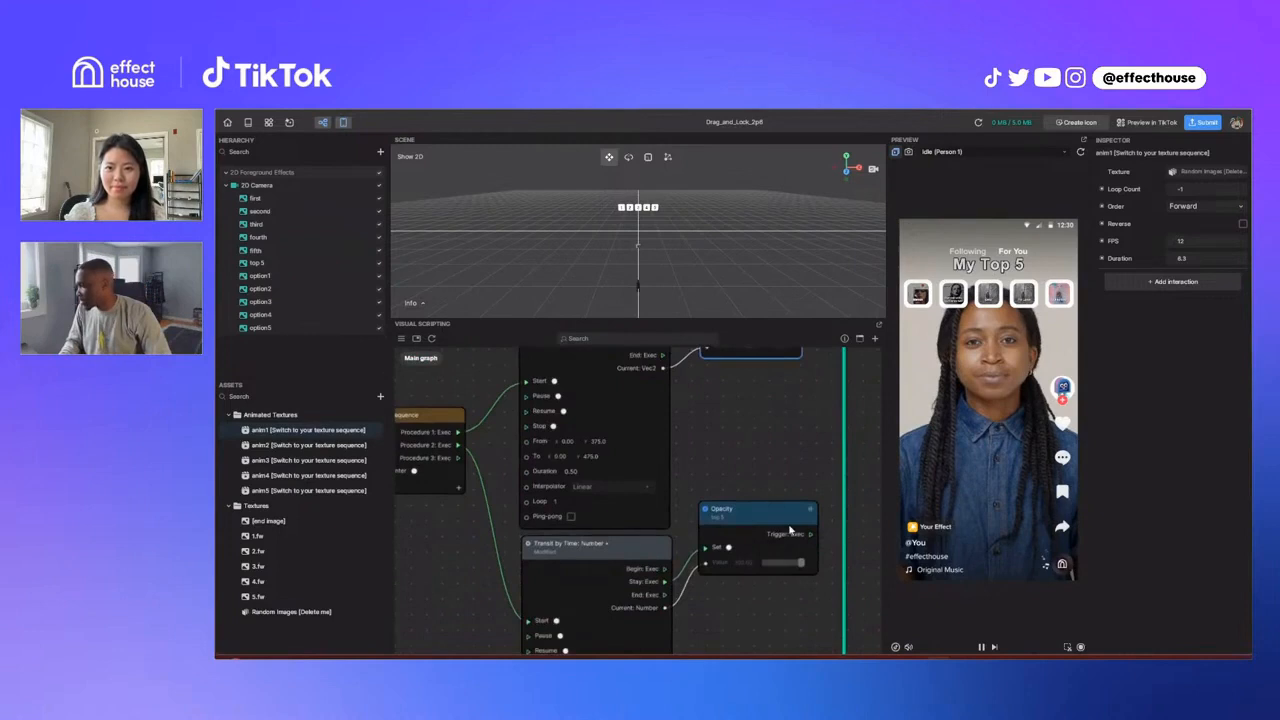
pyautogui.scroll(-2, 749, 516)
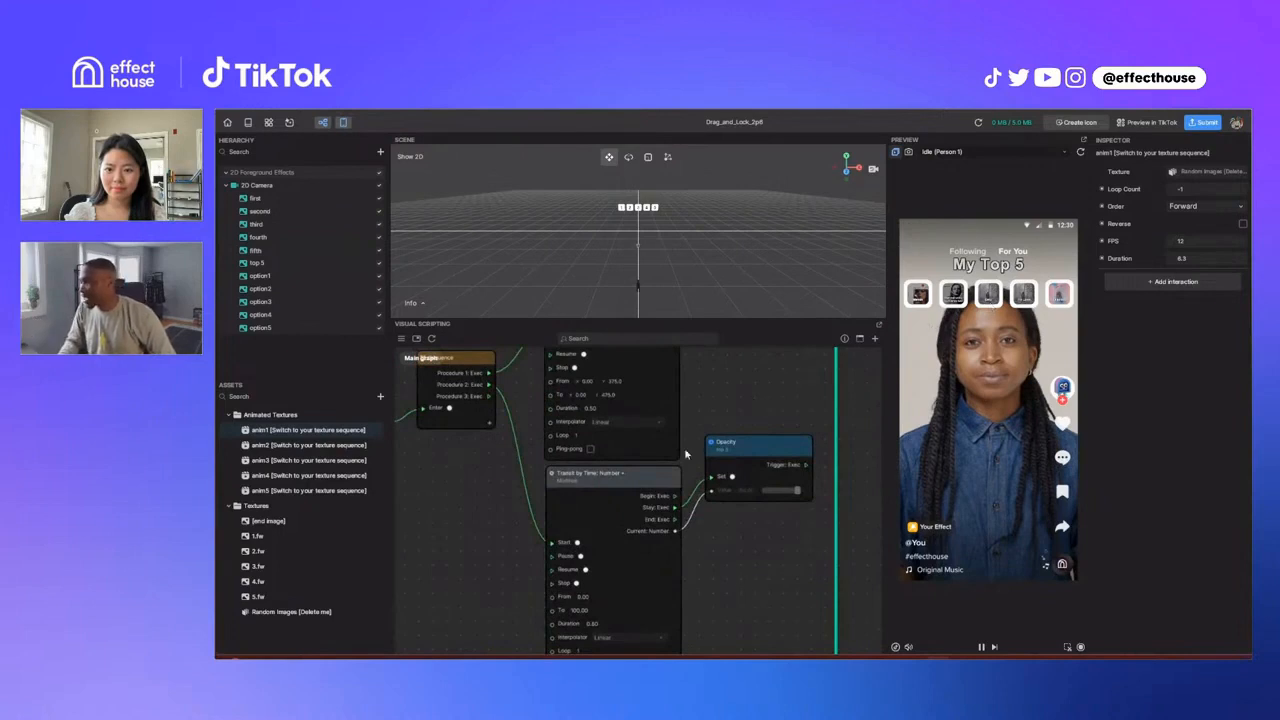
pyautogui.moveTo(715, 416); pyautogui.dragTo(719, 438, button='middle')
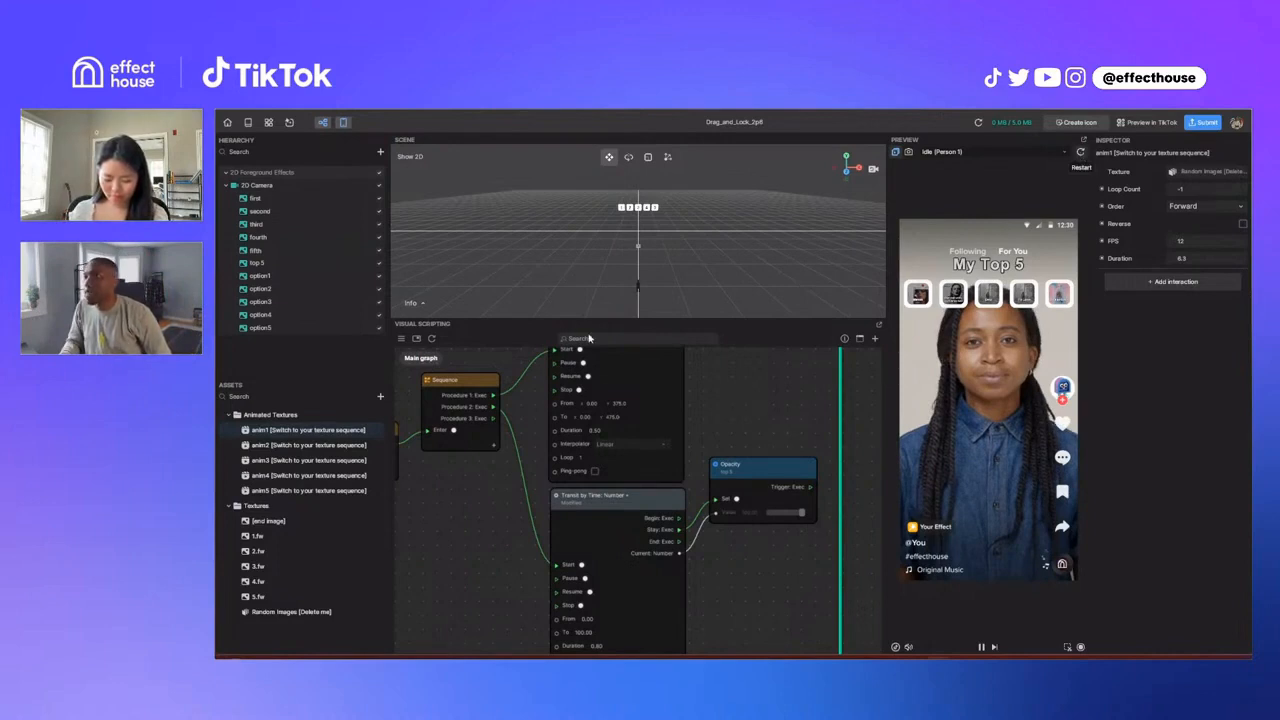
pyautogui.click(228, 188)
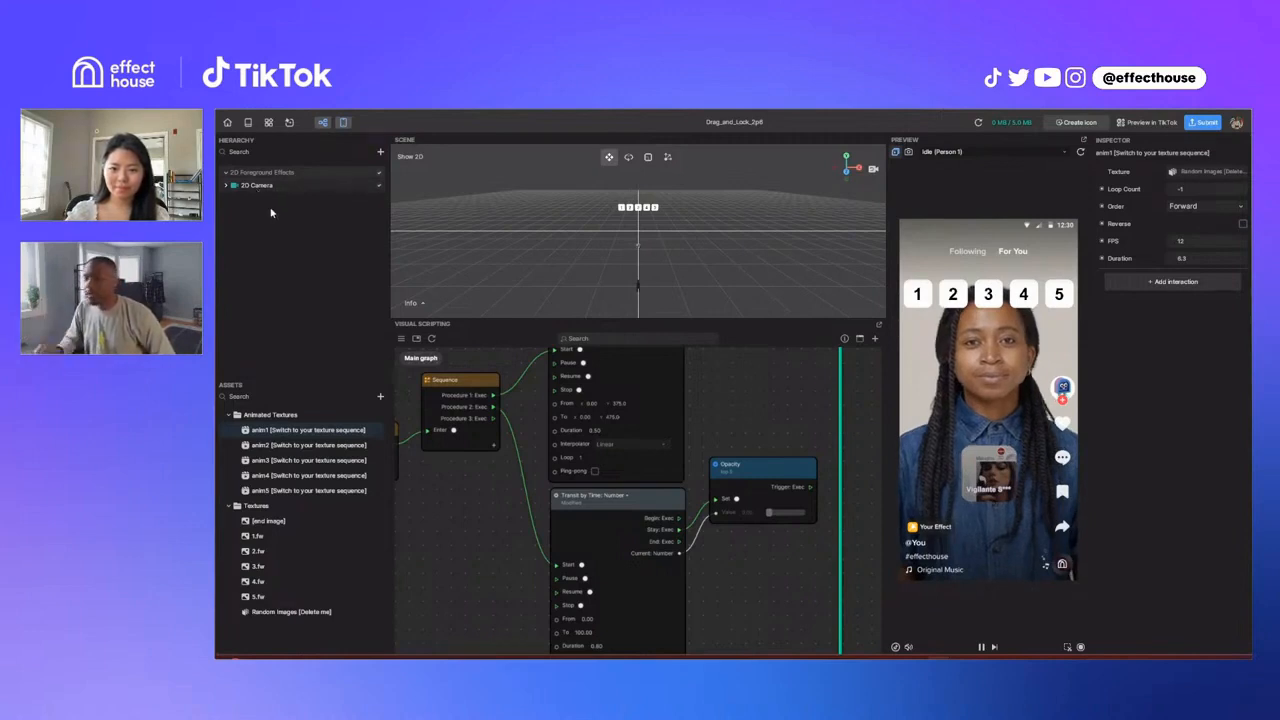
pyautogui.click(270, 212)
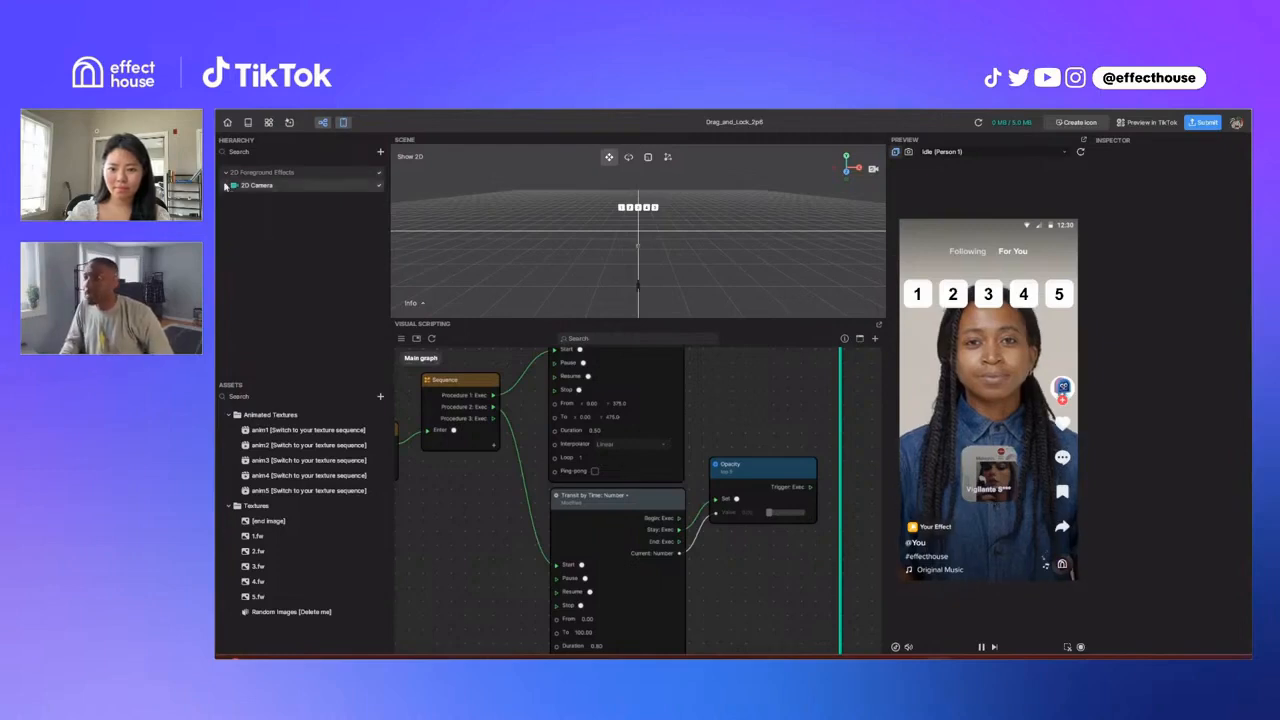
pyautogui.click(226, 186)
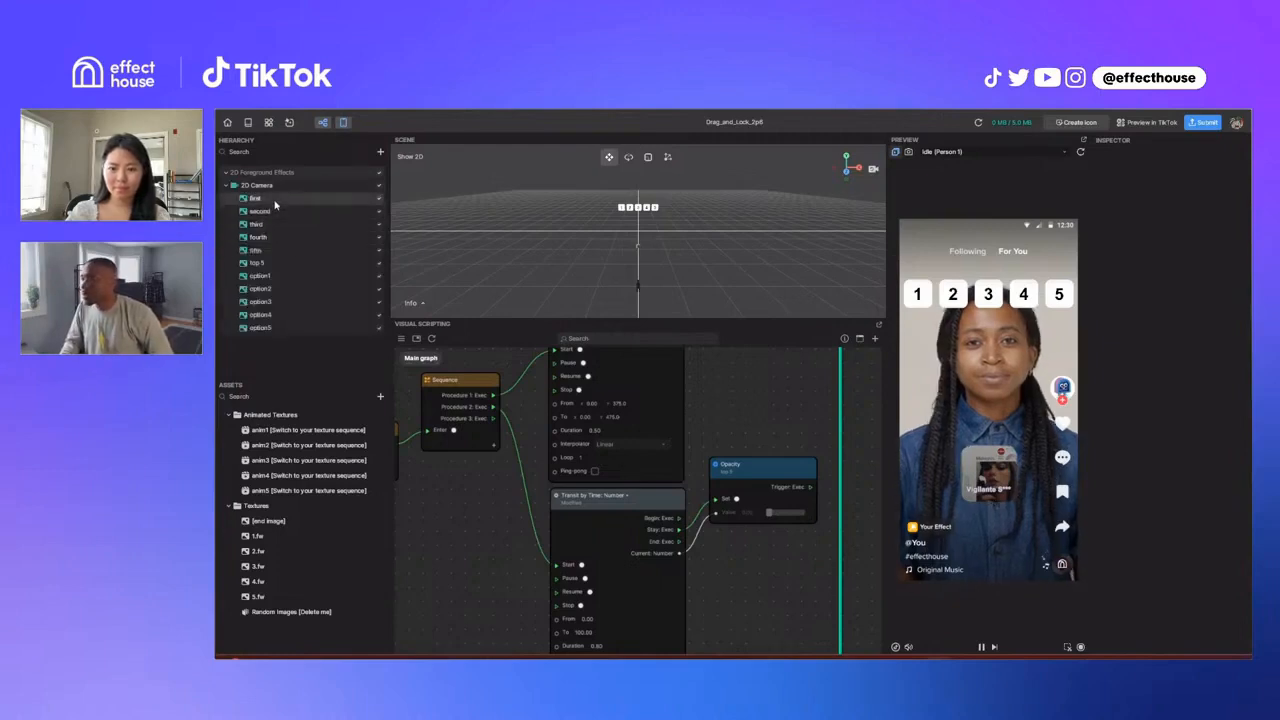
# Step: Tint the image of the first slot bright green
pyautogui.click(274, 200)
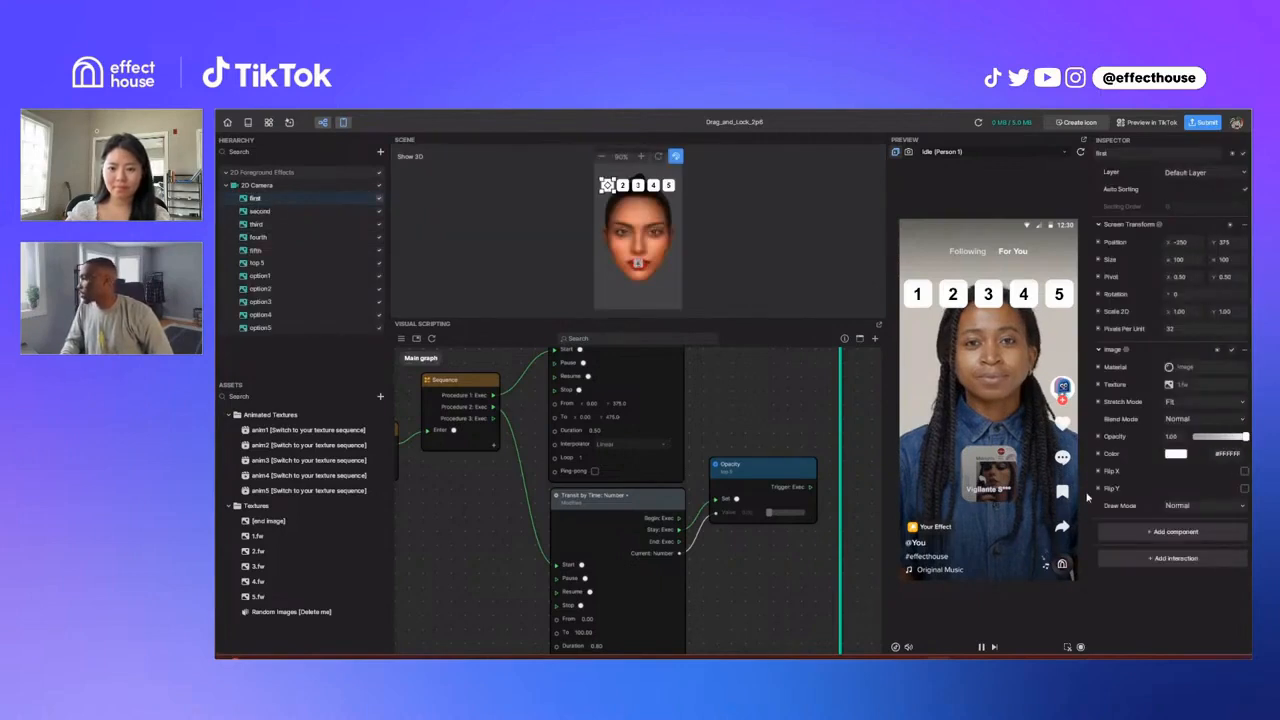
pyautogui.click(1176, 454)
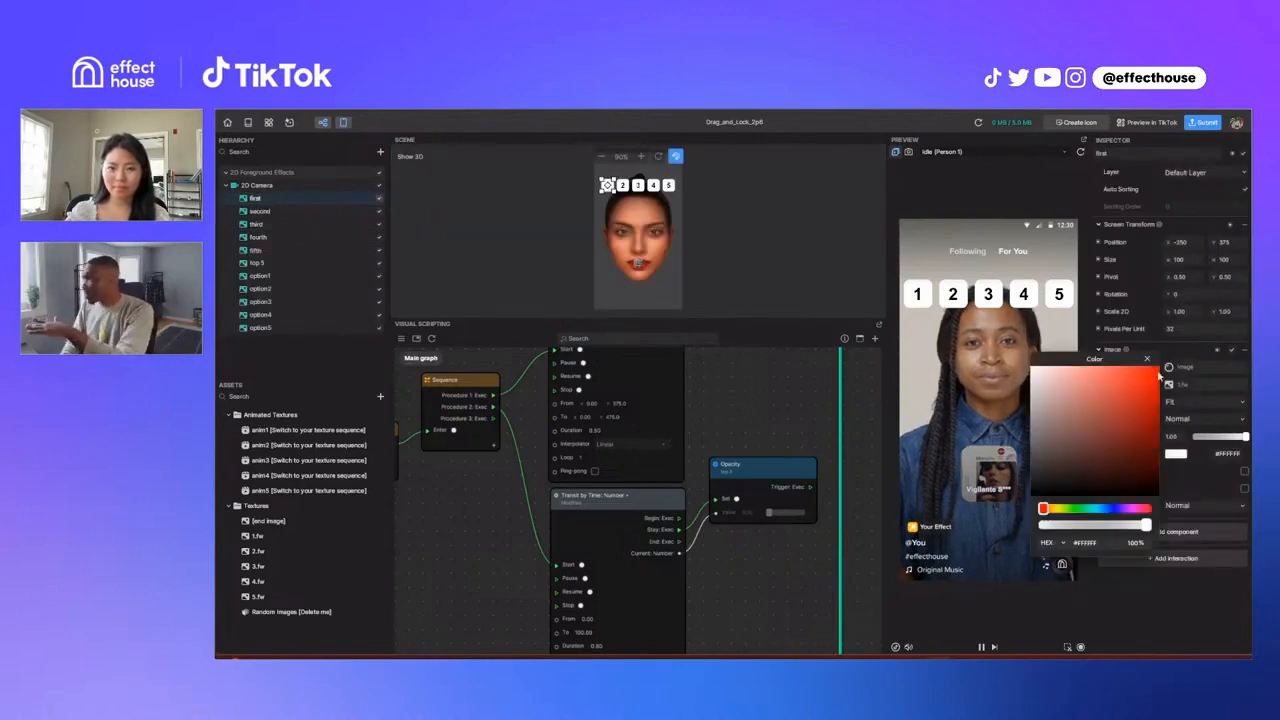
pyautogui.click(1002, 332)
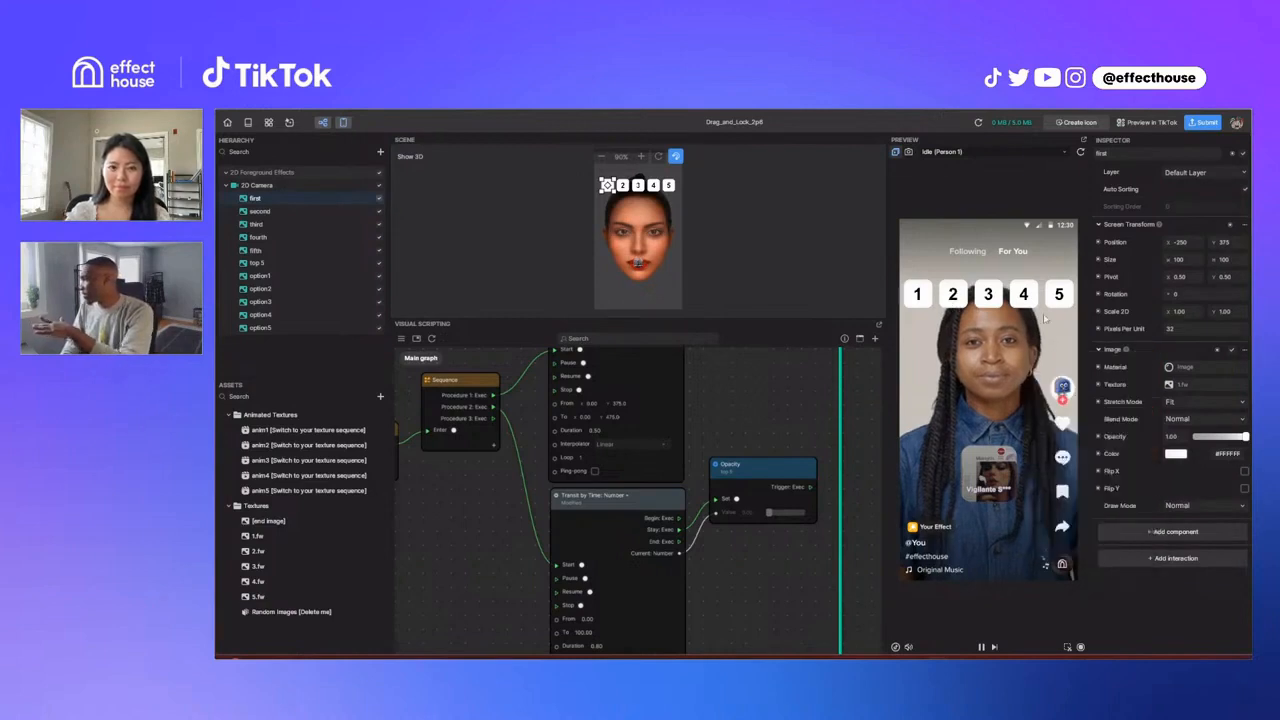
pyautogui.click(1176, 454)
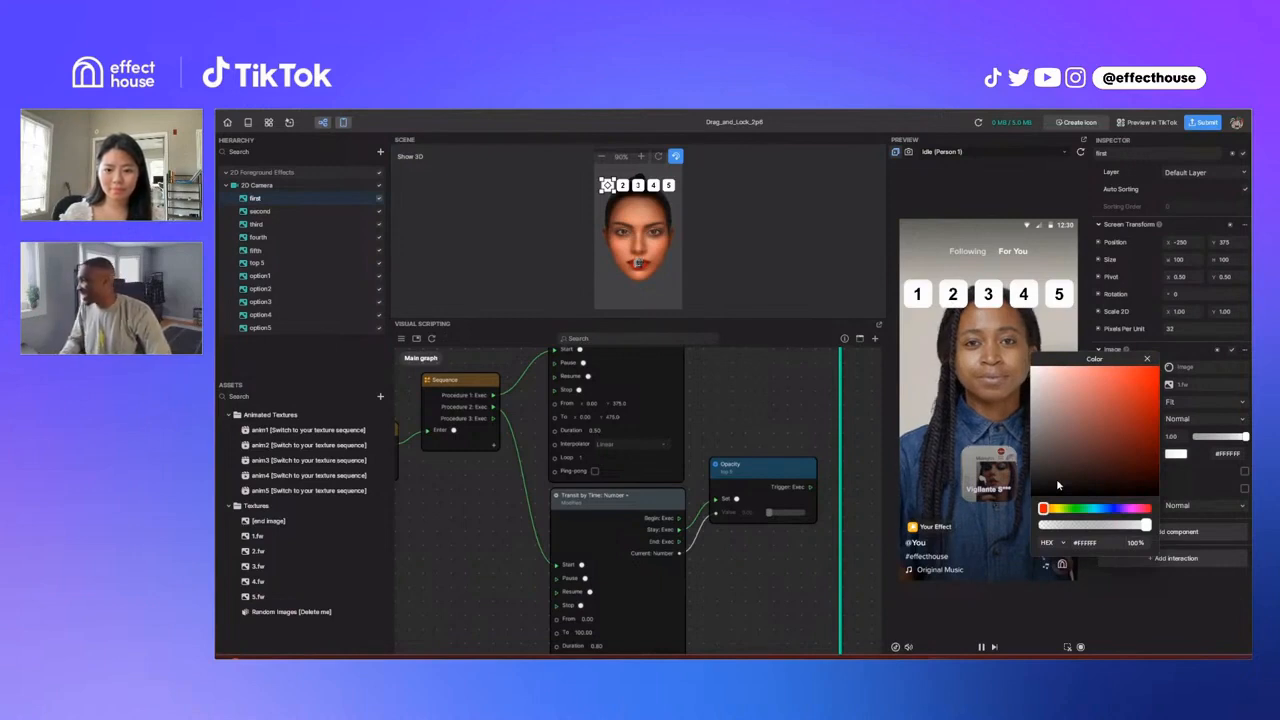
pyautogui.click(1075, 509)
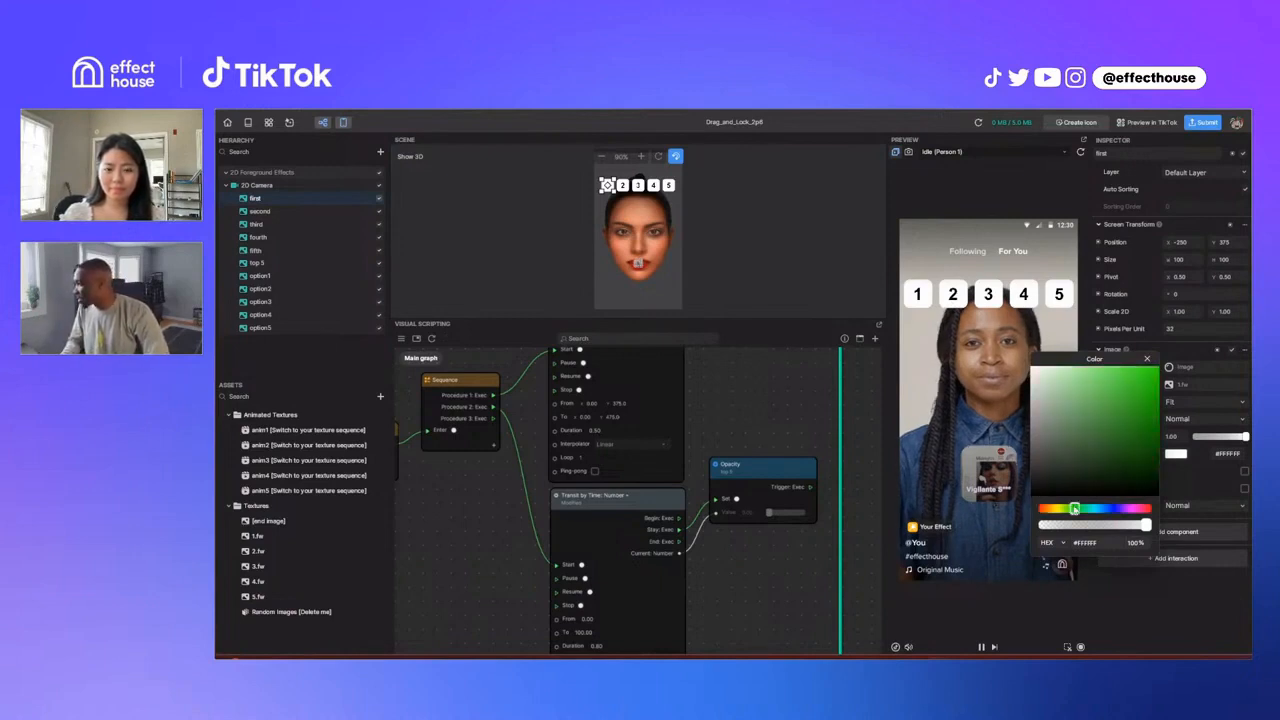
pyautogui.click(1090, 445)
pyautogui.click(1138, 382)
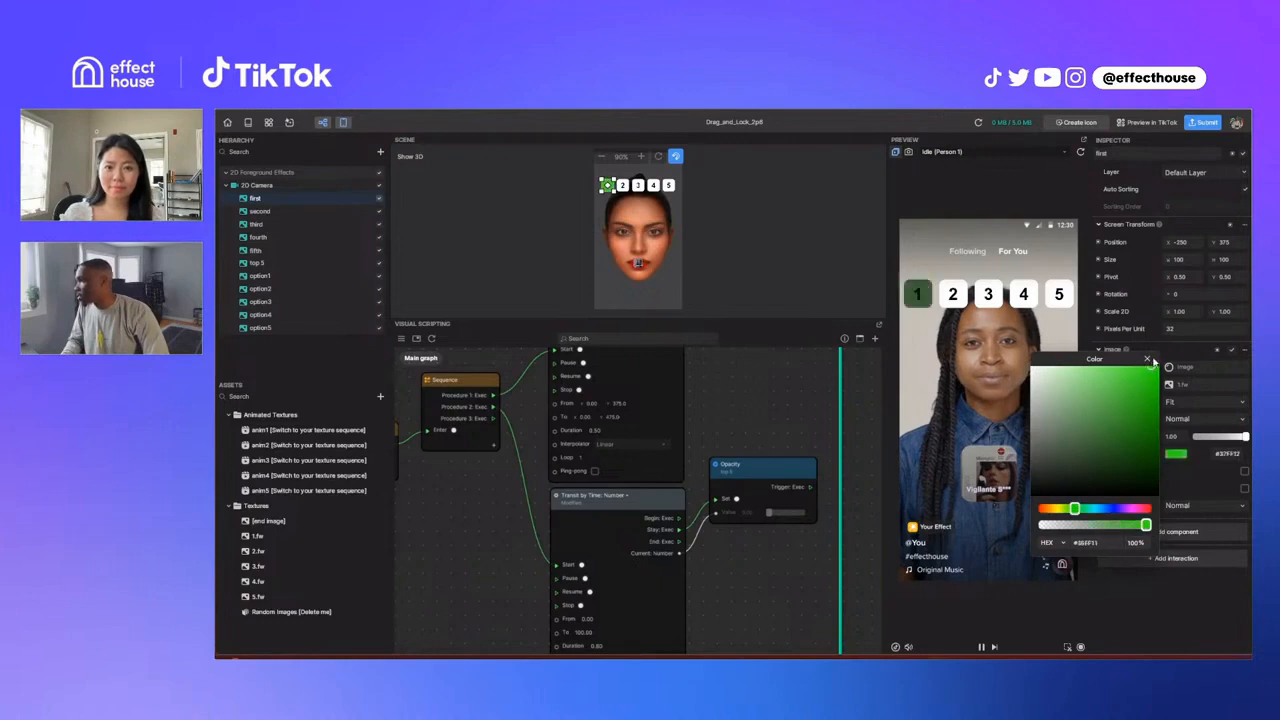
pyautogui.click(1150, 360)
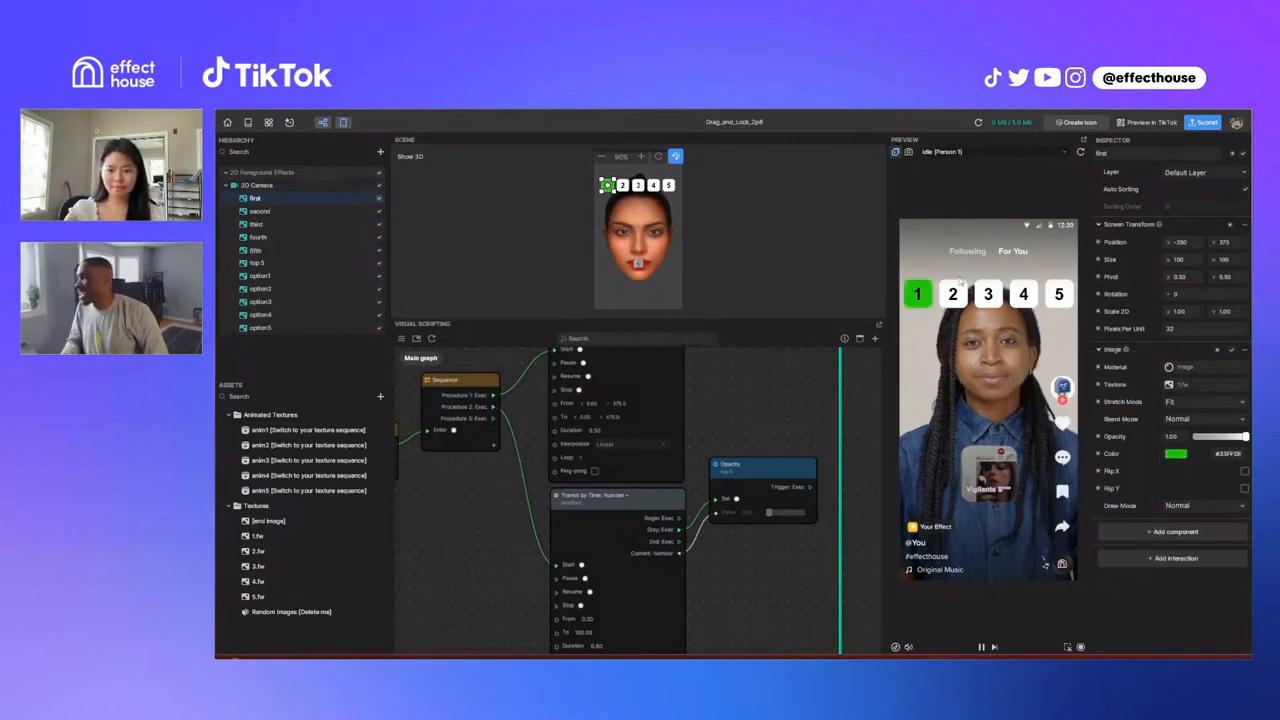
# Step: Select the second slot image and examine the Picture Randomizer node in the frame about the texture sequence's number of frames
pyautogui.click(283, 212)
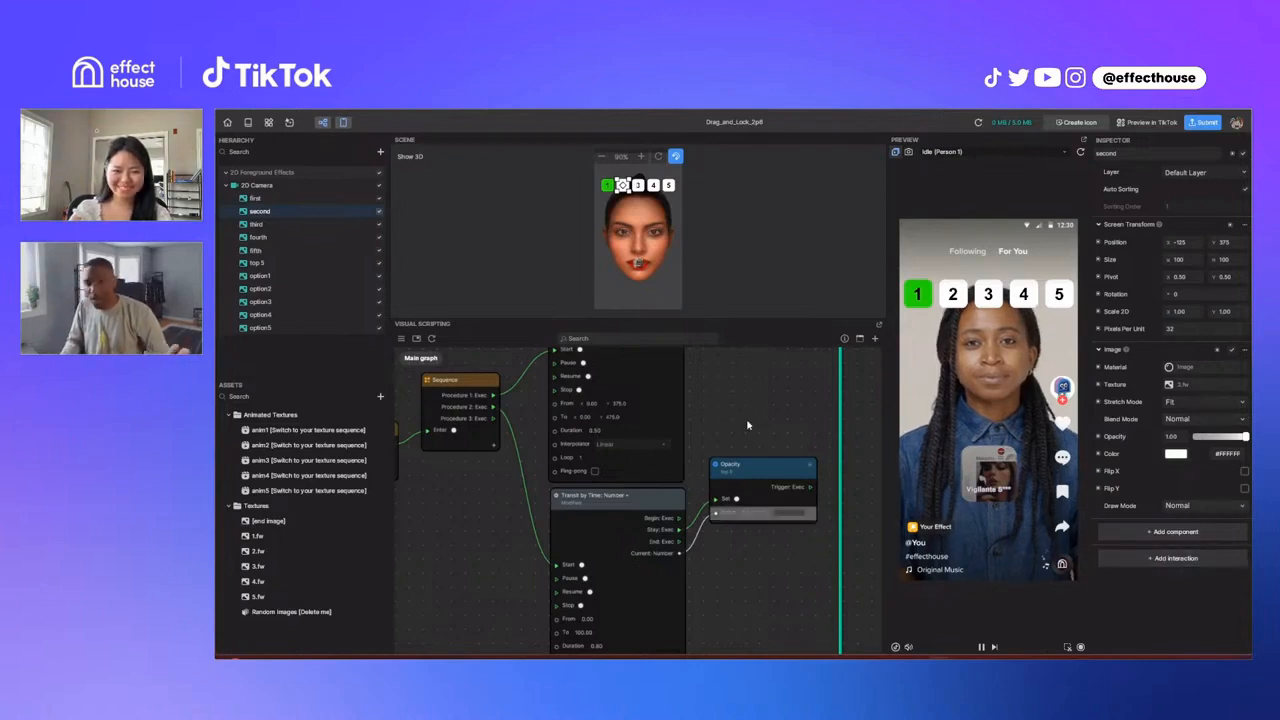
pyautogui.scroll(-5, 747, 425)
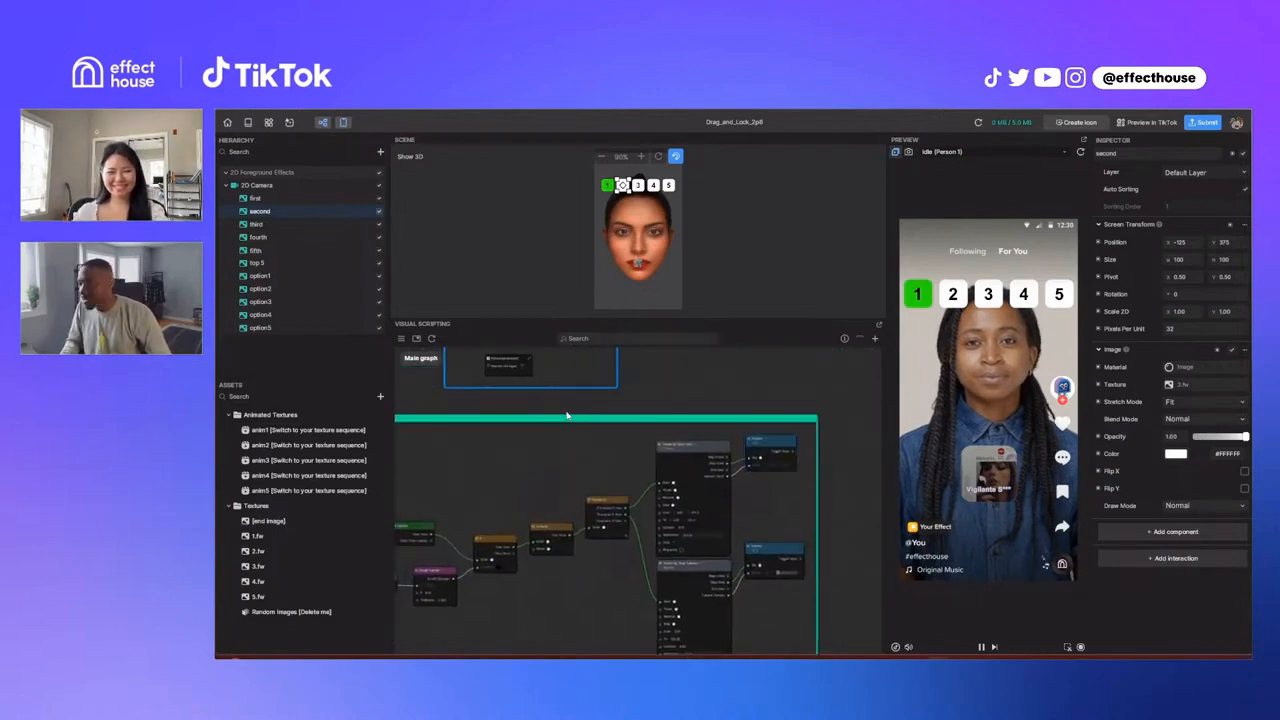
pyautogui.moveTo(548, 399); pyautogui.dragTo(584, 506, button='middle')
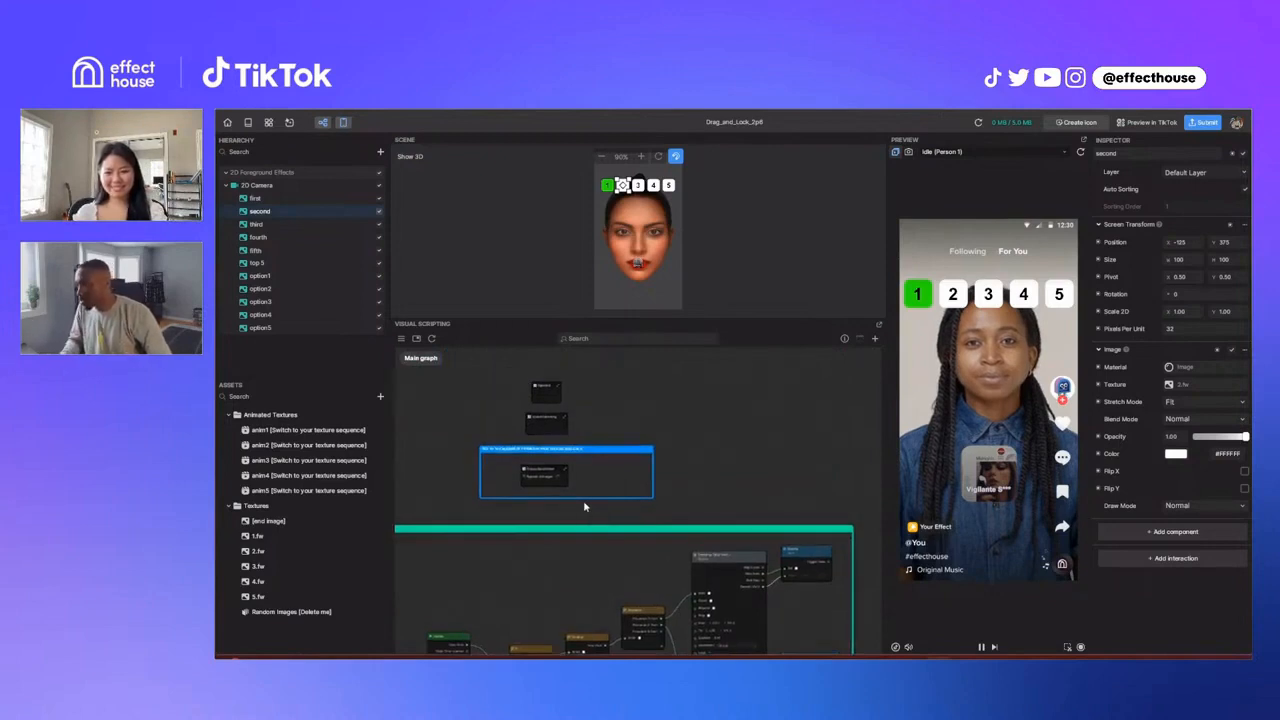
pyautogui.scroll(4, 554, 478)
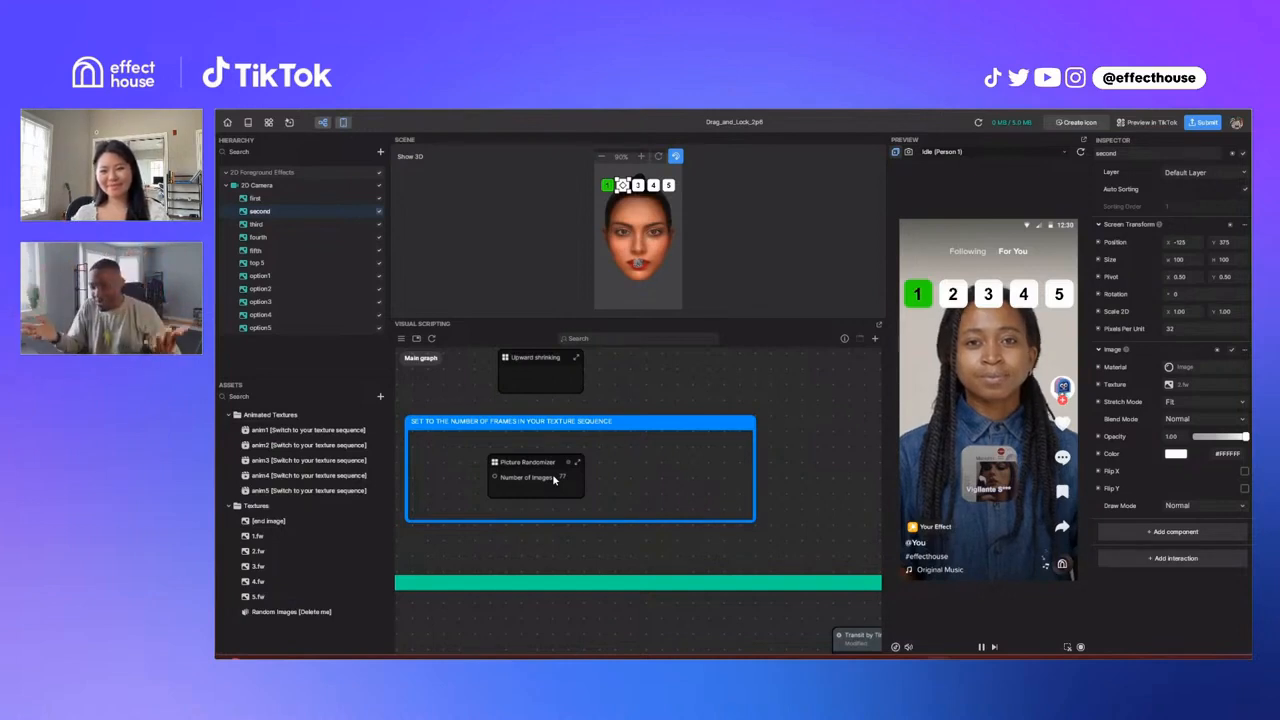
# Step: Review the Draw Mode options of the second slot image and try the second slot in the preview
pyautogui.click(1192, 506)
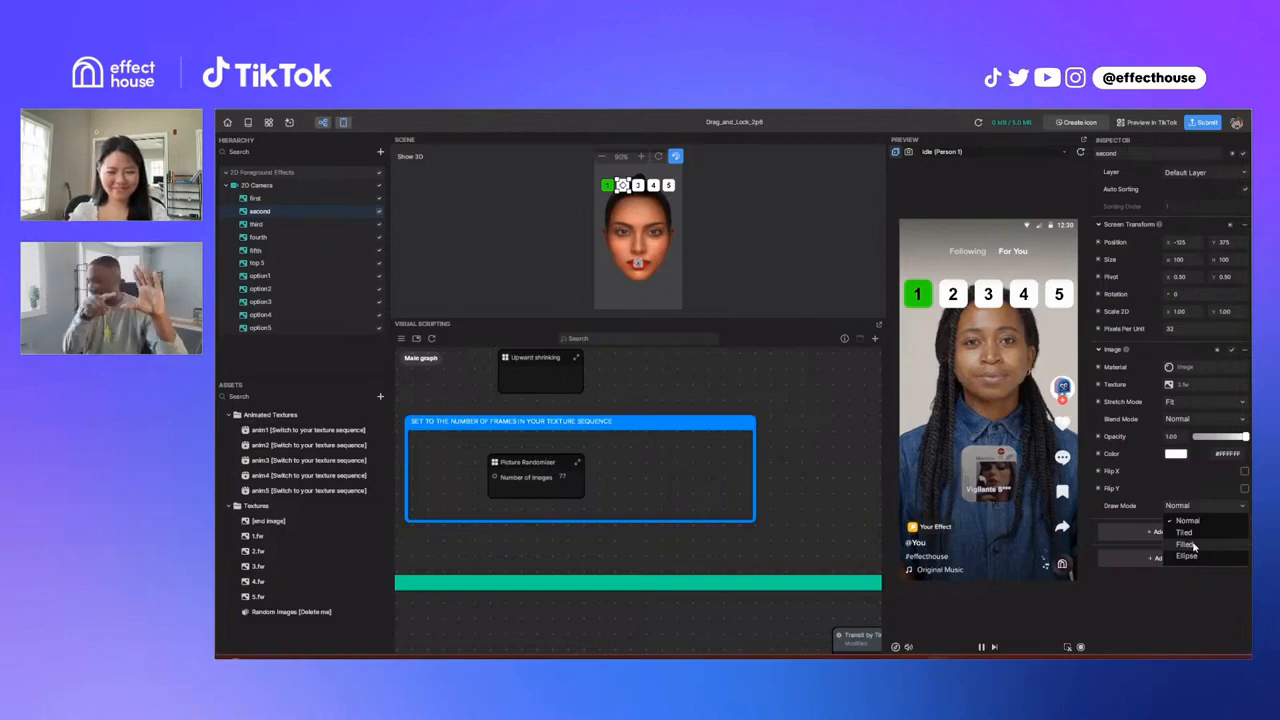
pyautogui.click(1167, 624)
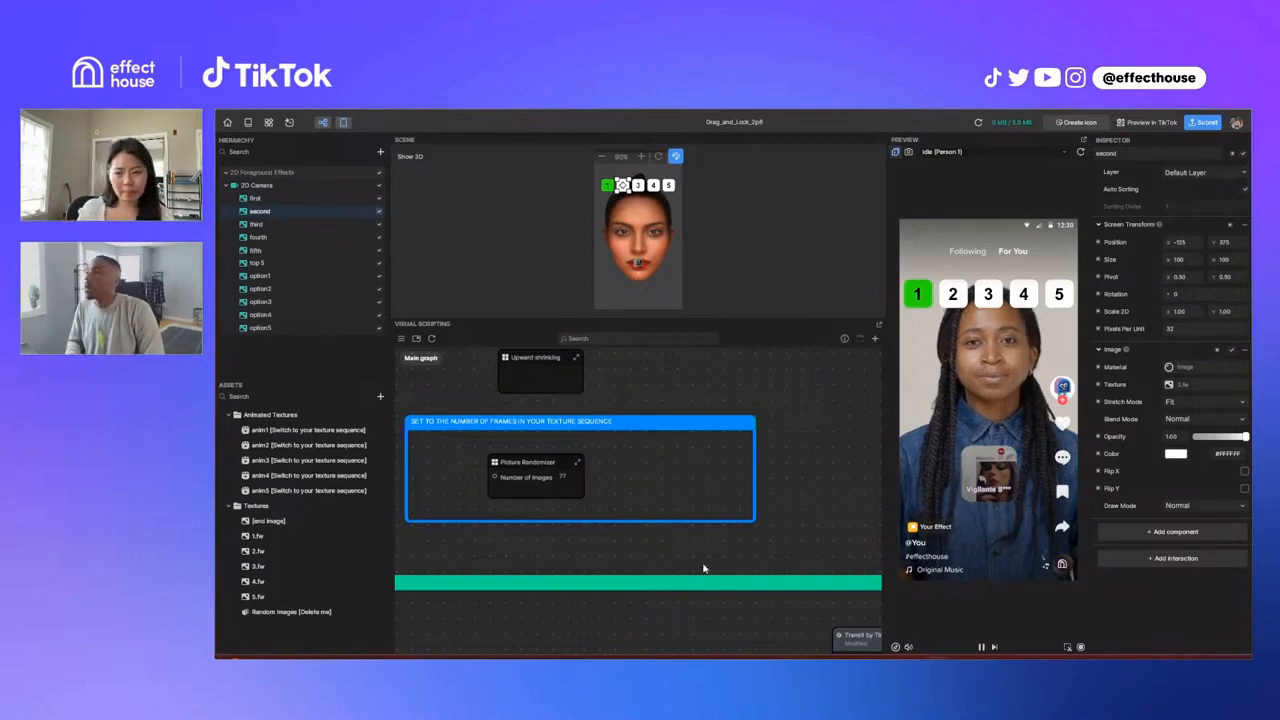
pyautogui.scroll(-2, 558, 552)
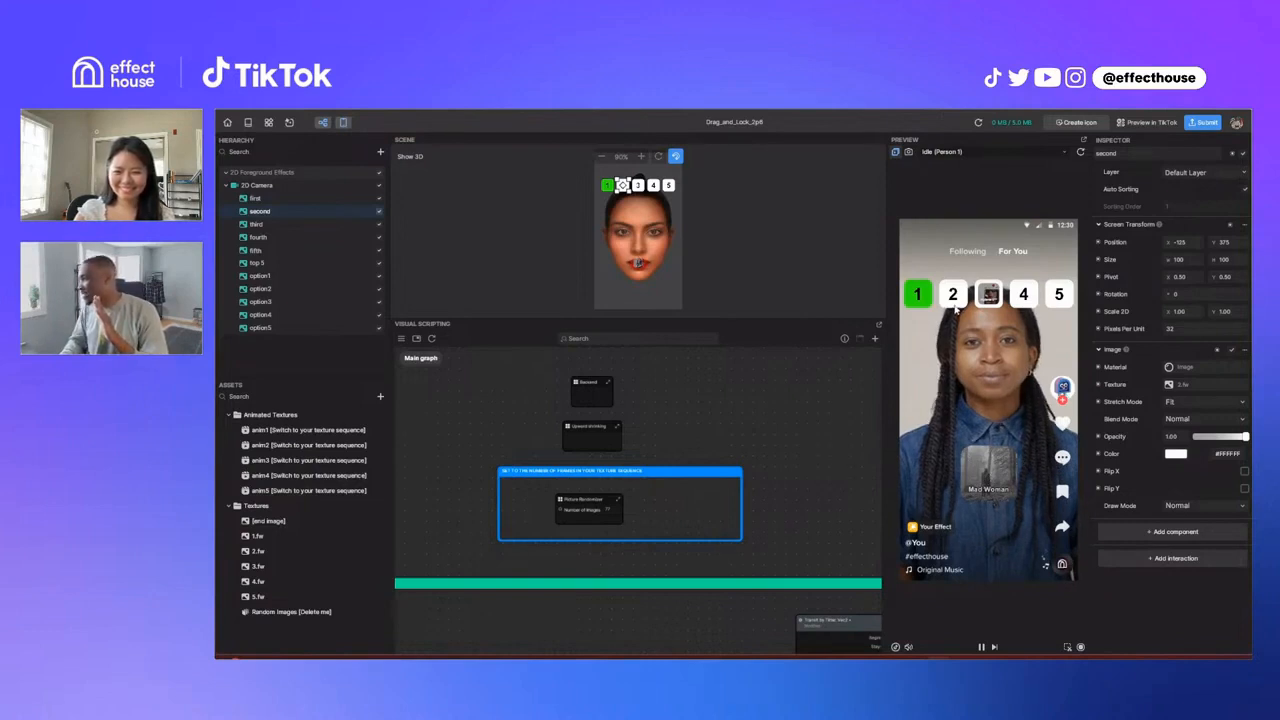
pyautogui.moveTo(953, 303); pyautogui.dragTo(953, 298)
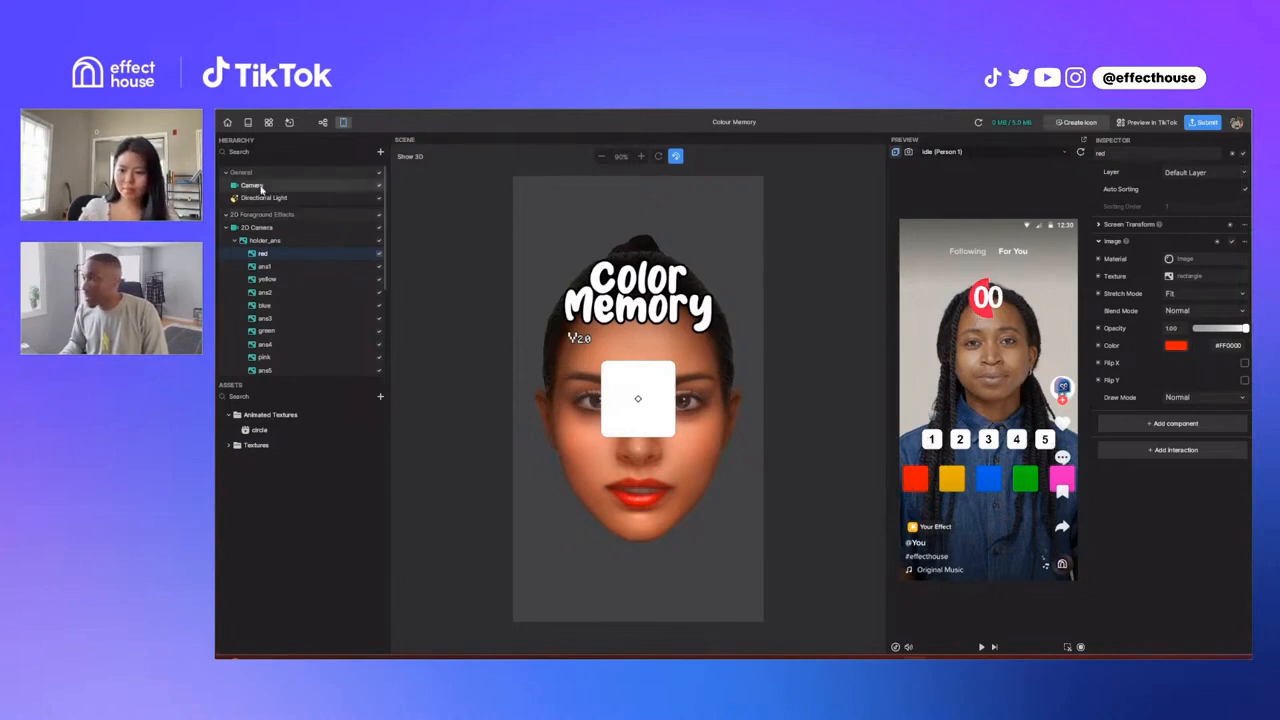
# Step: Delete the Camera and the Directional Light from the General group of the Colour Memory project
pyautogui.click(255, 186)
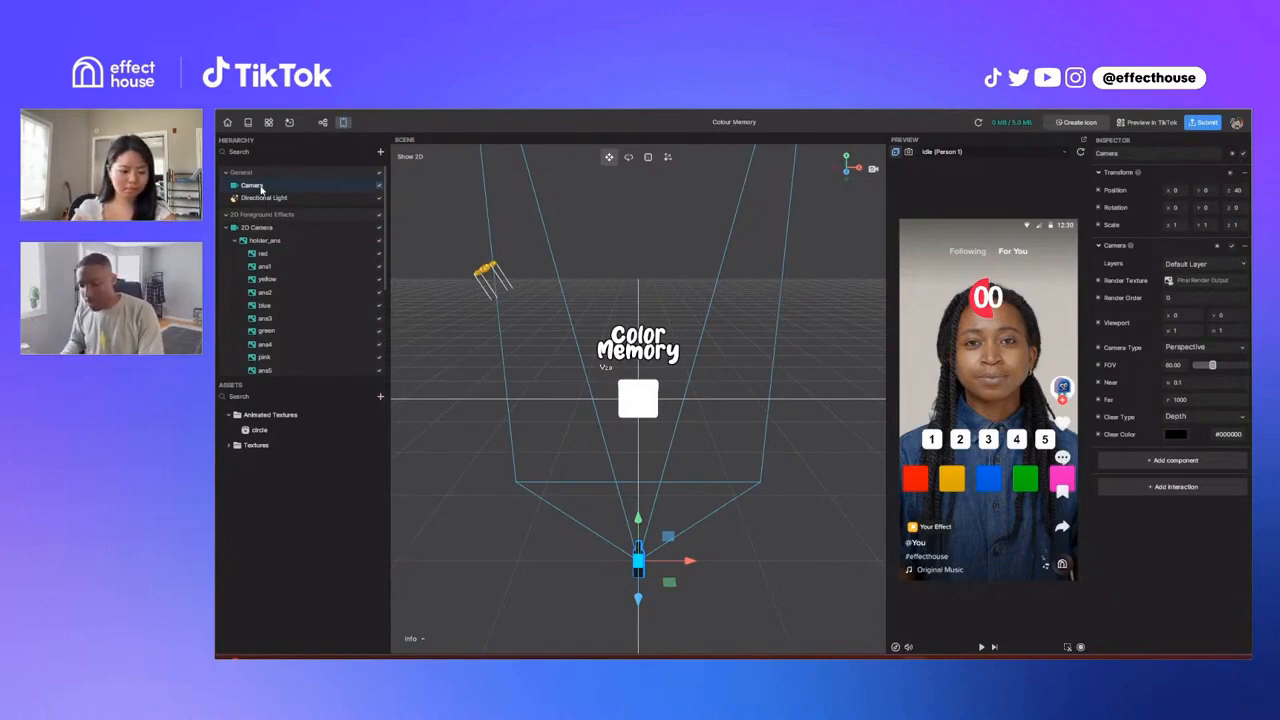
pyautogui.press('Delete')
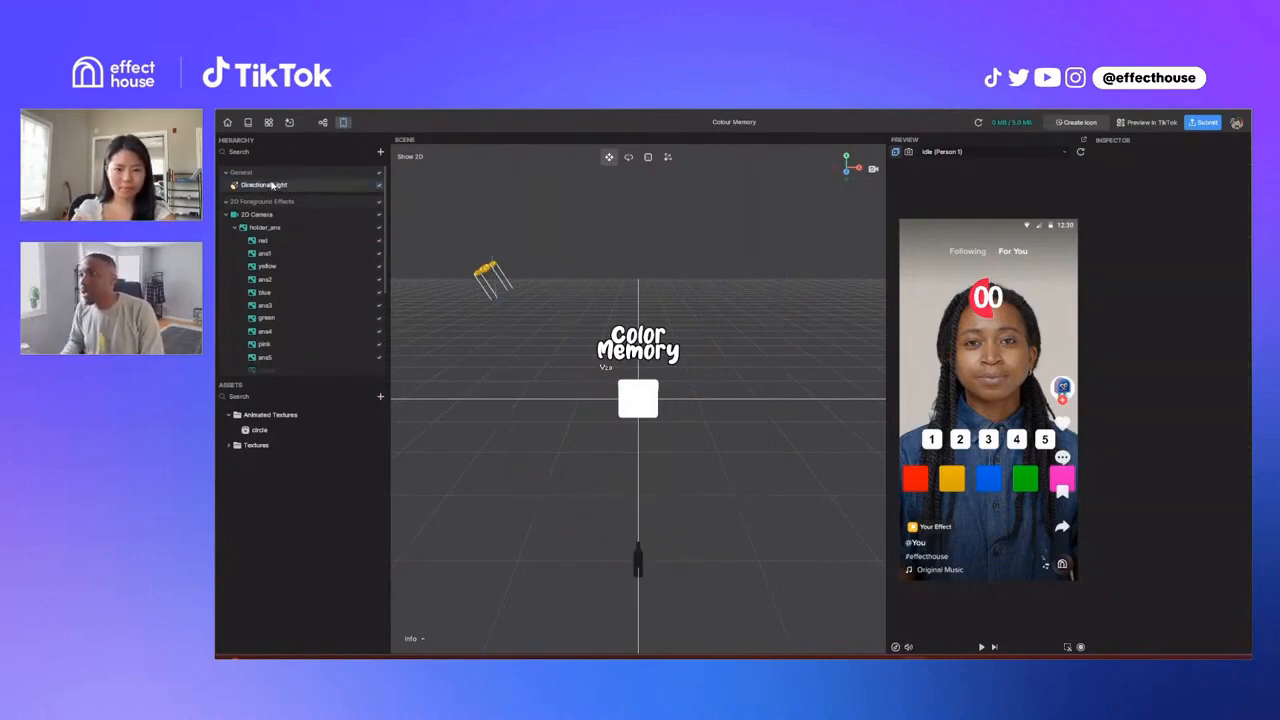
pyautogui.click(264, 185)
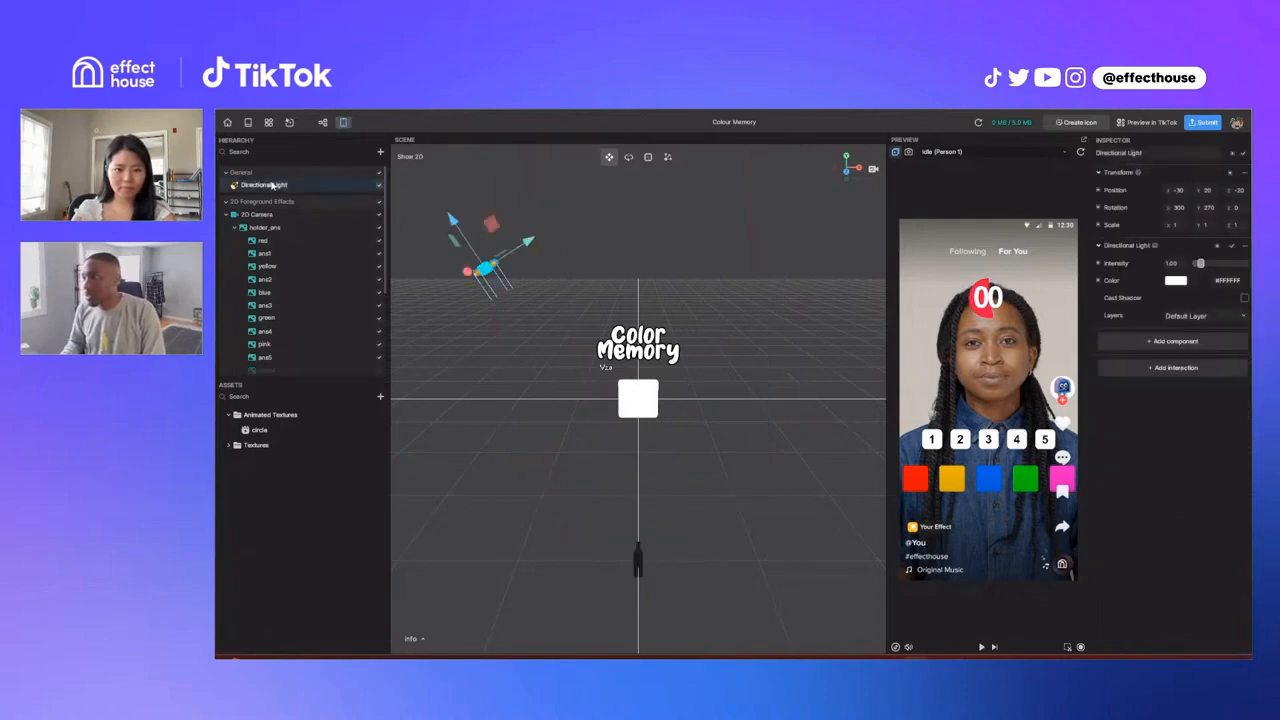
pyautogui.press('Delete')
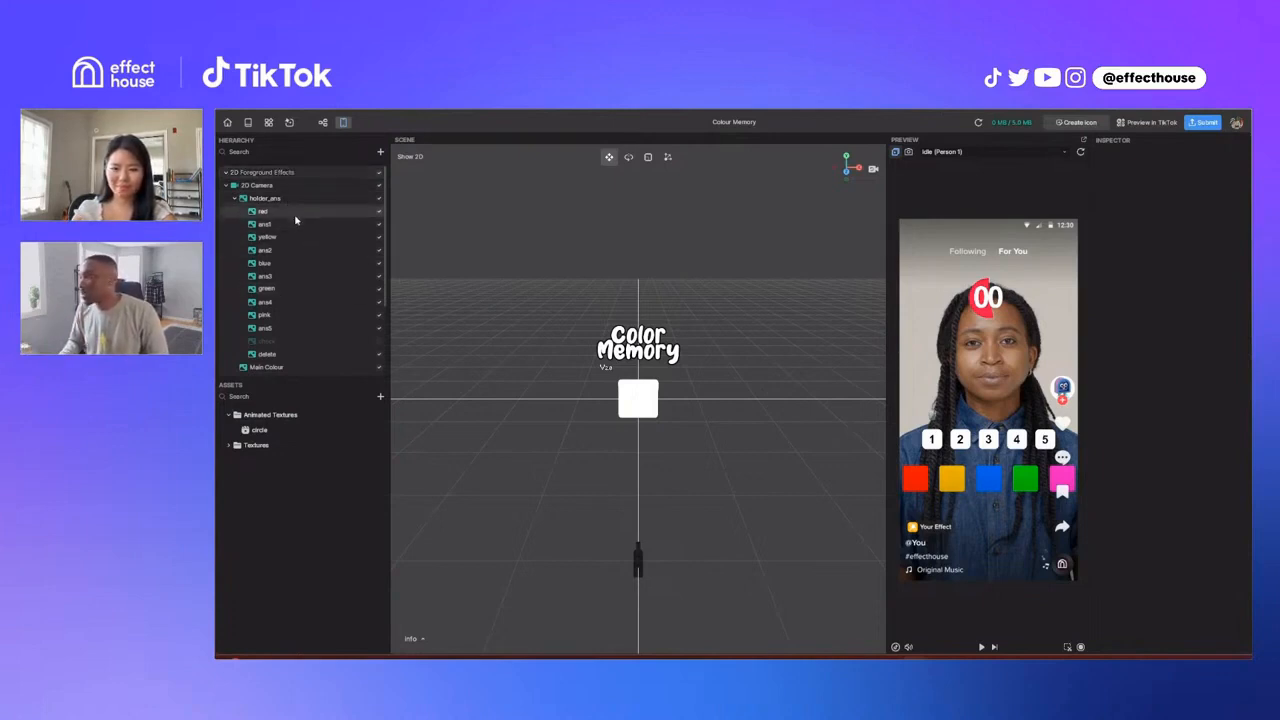
# Step: Select the red image, show the visual scripting graph and locate the Gate node driven by Update
pyautogui.click(295, 214)
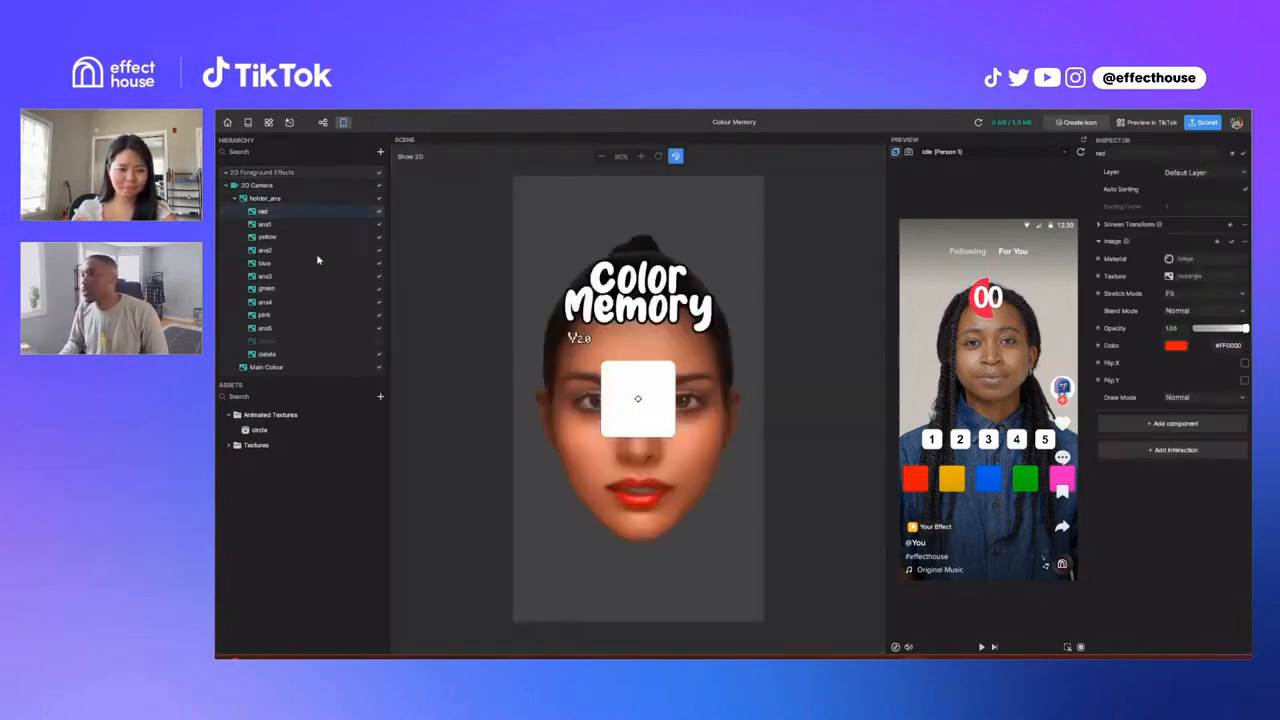
pyautogui.click(323, 122)
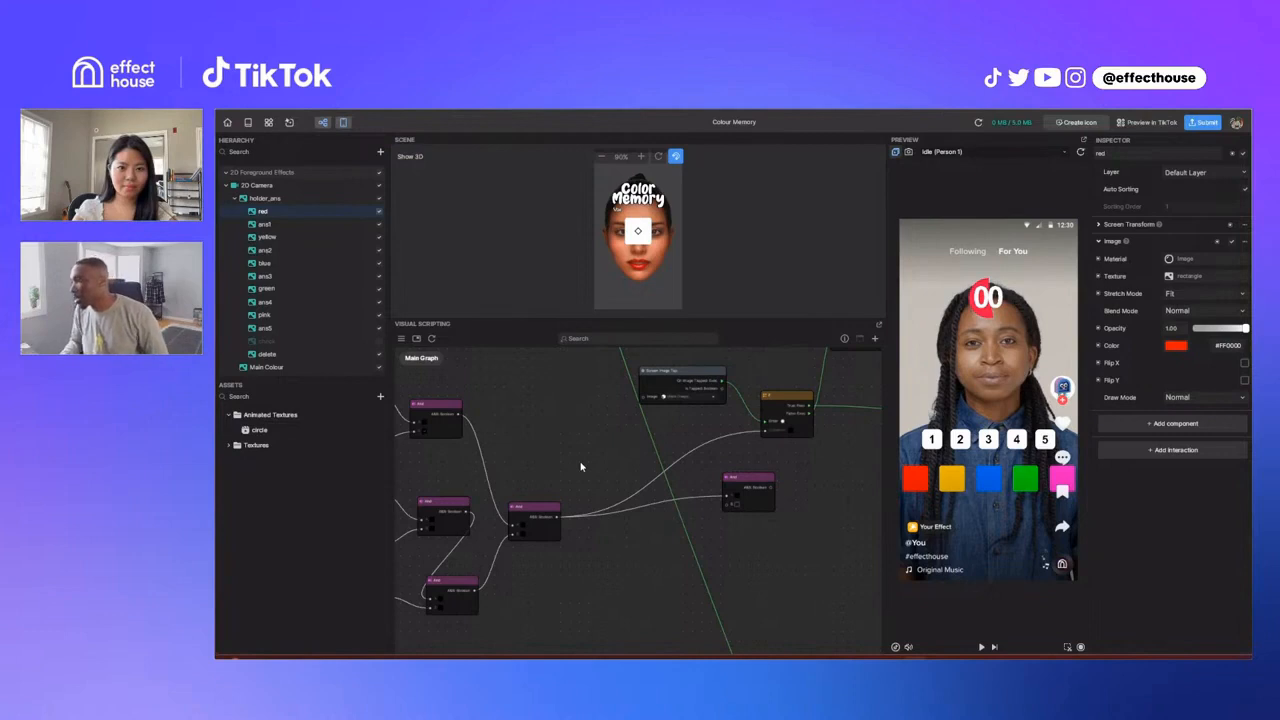
pyautogui.moveTo(755, 457); pyautogui.dragTo(664, 522, button='middle')
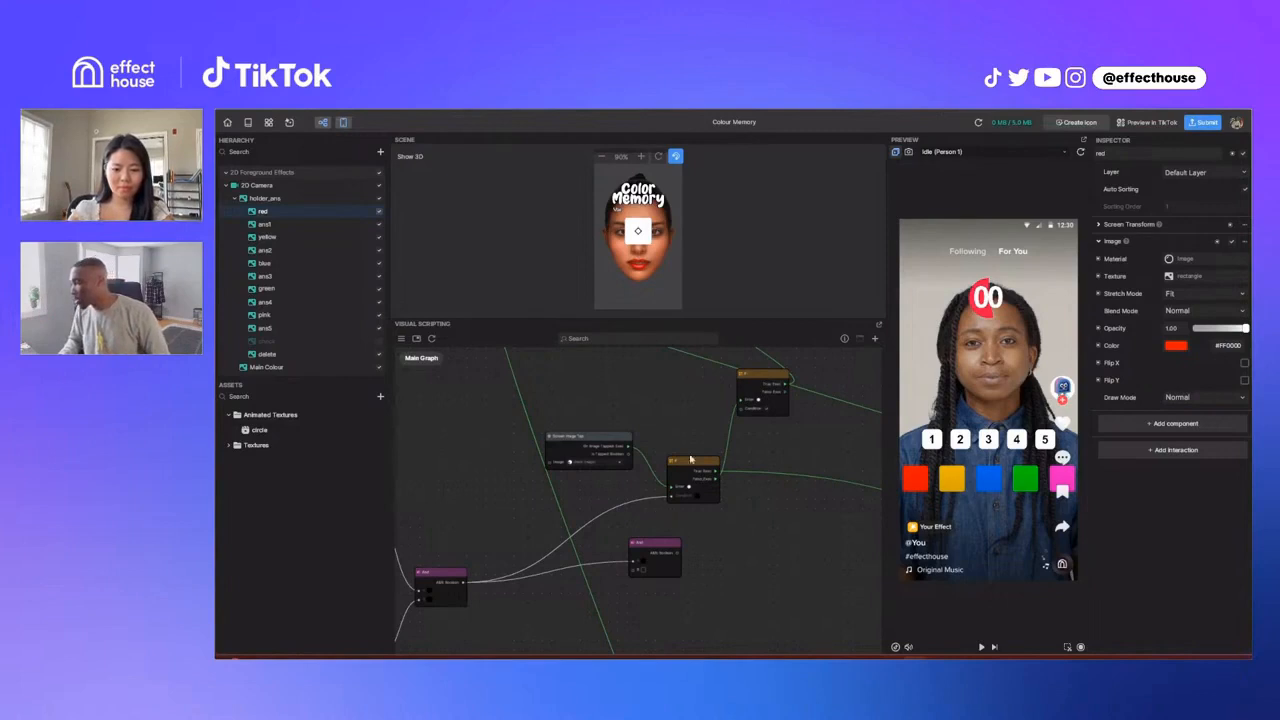
pyautogui.scroll(-8, 735, 460)
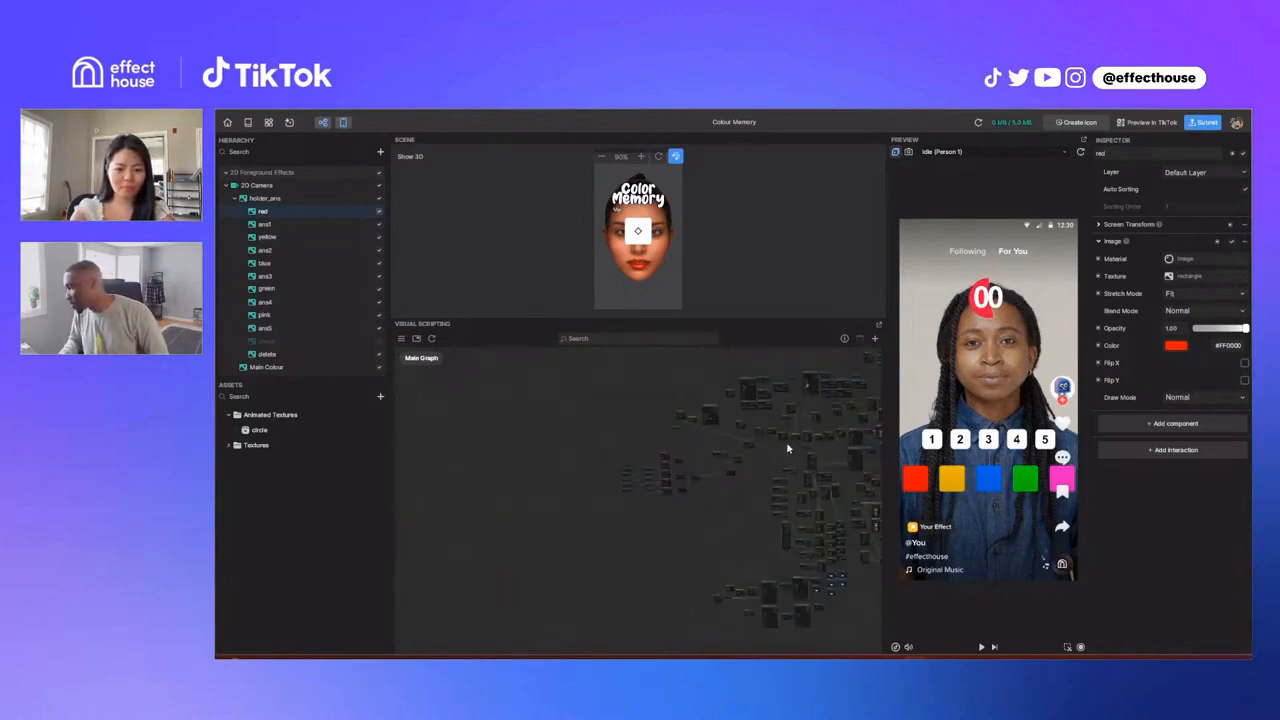
pyautogui.scroll(2, 745, 438)
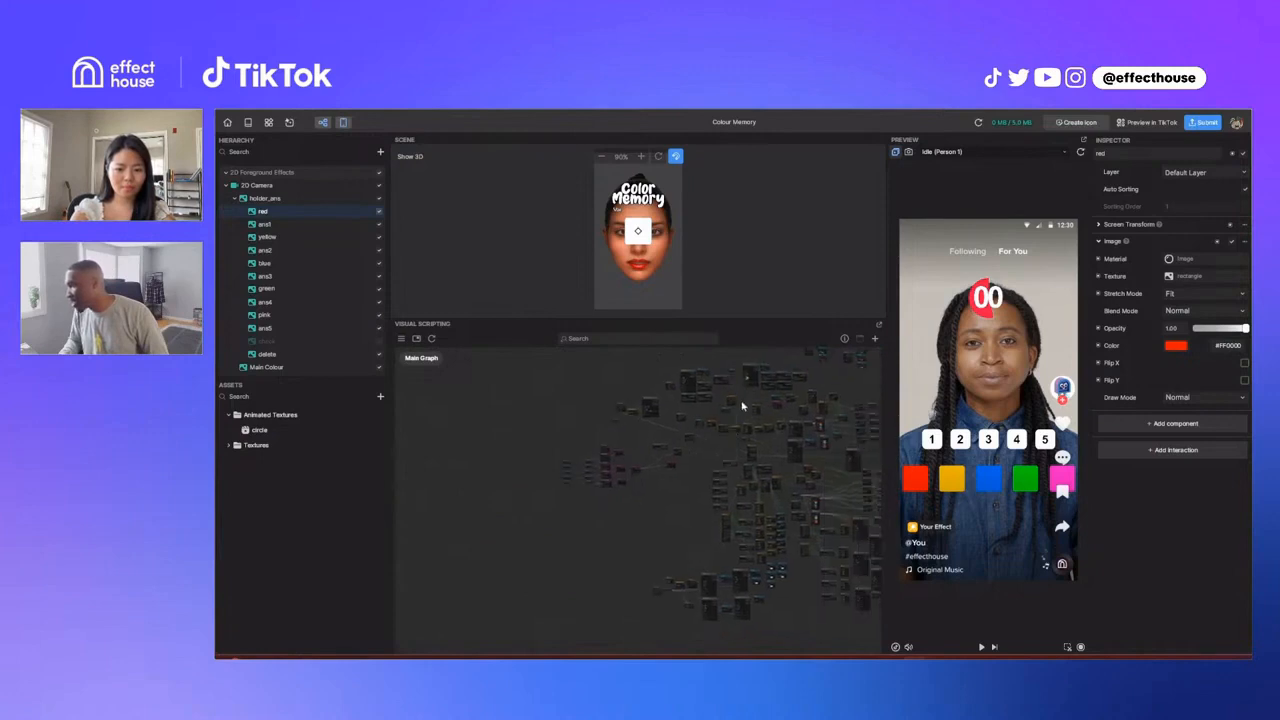
pyautogui.scroll(5, 742, 410)
pyautogui.scroll(5, 742, 410)
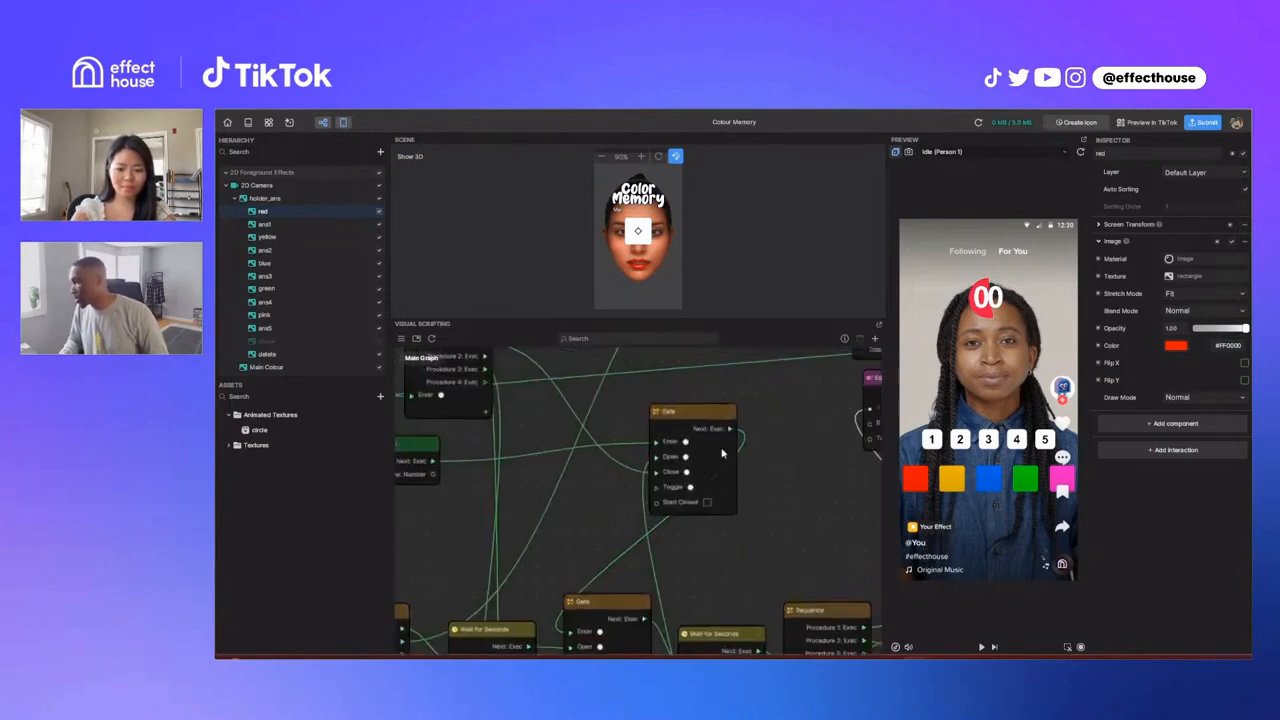
# Step: Shift the upper Gate node slightly and move the Update node a little closer to it
pyautogui.moveTo(703, 413); pyautogui.dragTo(677, 407)
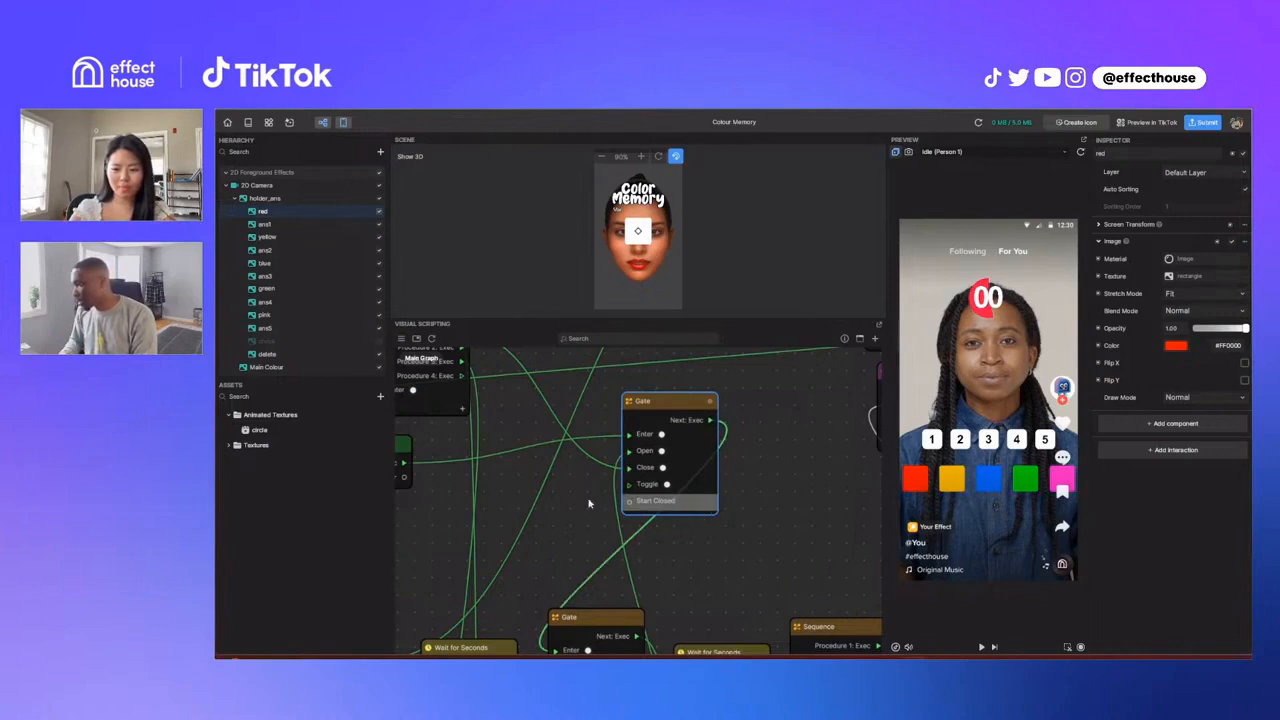
pyautogui.hscroll(-1, 627, 464)
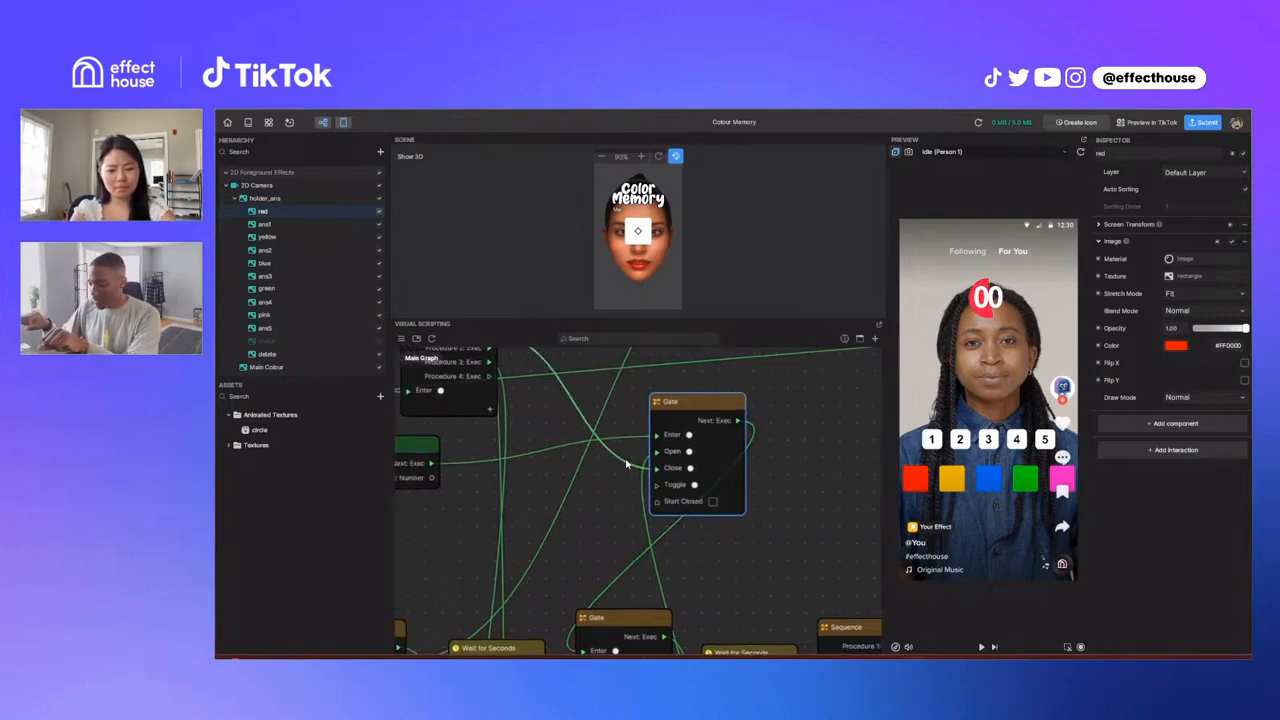
pyautogui.hscroll(-2, 627, 464)
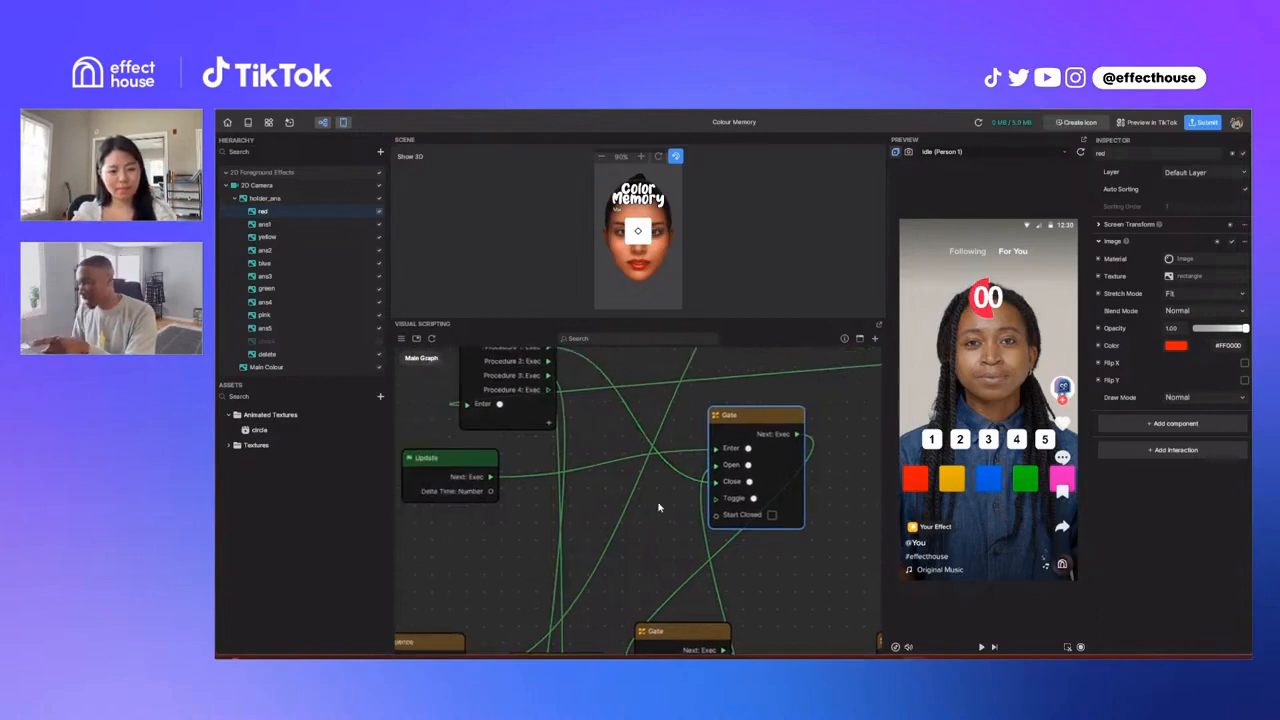
pyautogui.click(491, 457)
pyautogui.moveTo(491, 457); pyautogui.dragTo(492, 457)
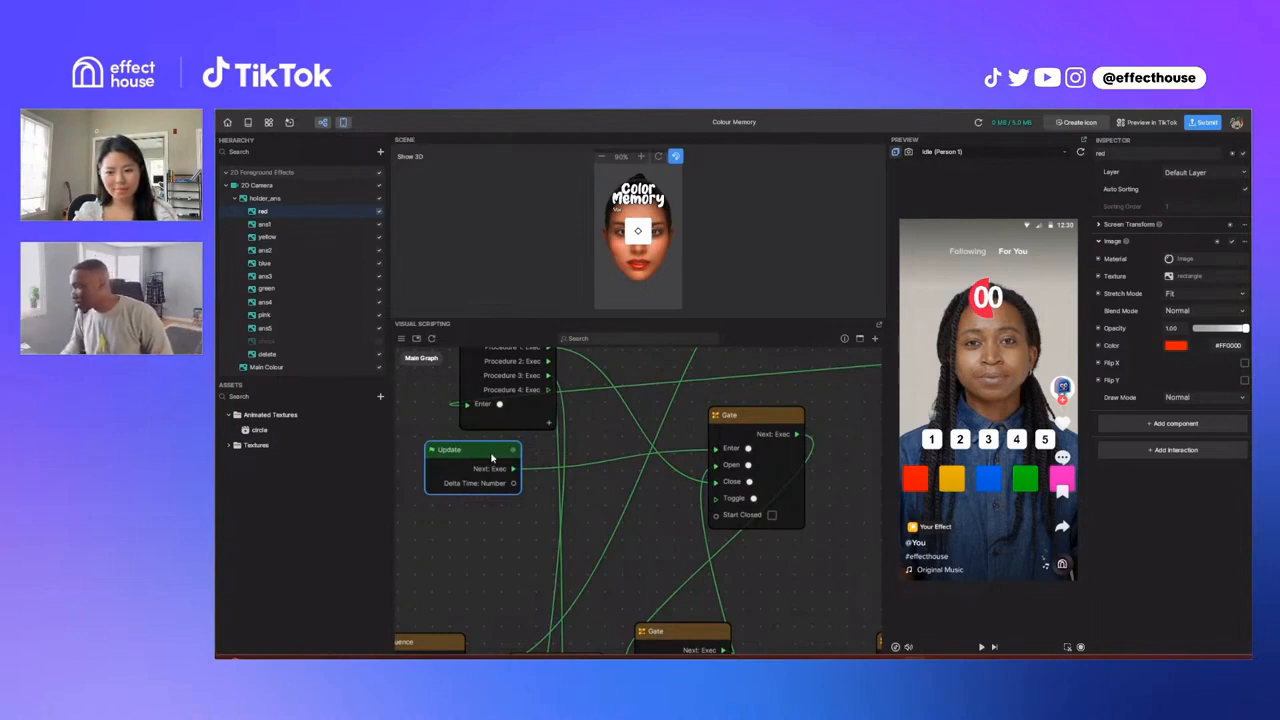
# Step: Examine the Gate's Enter, Open and Close connections and nudge the Update node slightly further toward the Gate
pyautogui.scroll(-1, 770, 514)
pyautogui.scroll(-2, 770, 514)
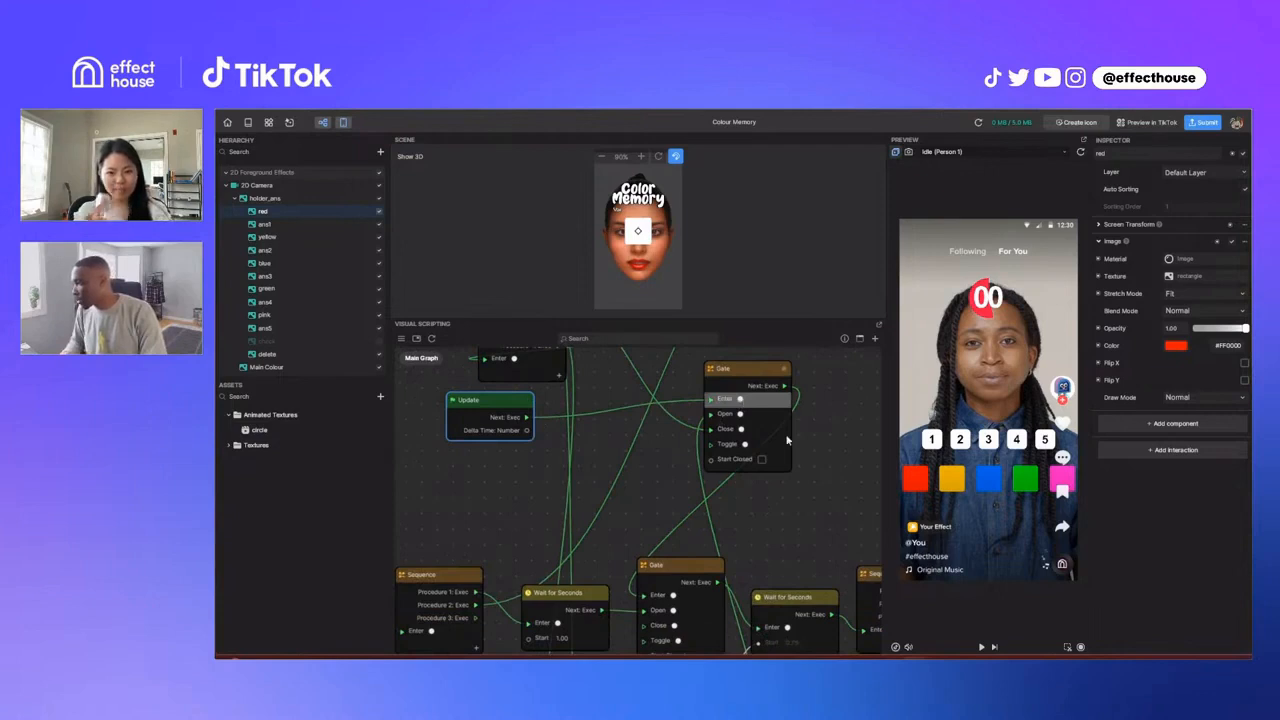
pyautogui.scroll(1, 807, 425)
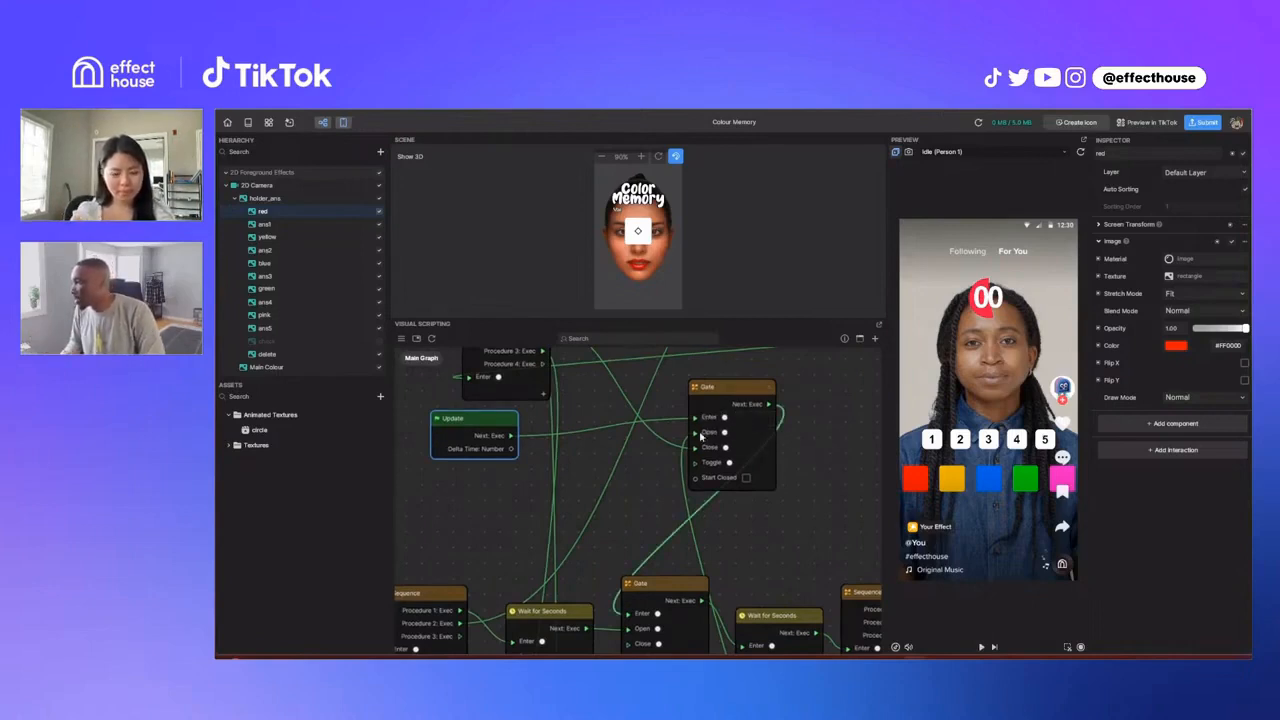
pyautogui.moveTo(506, 422); pyautogui.dragTo(516, 424)
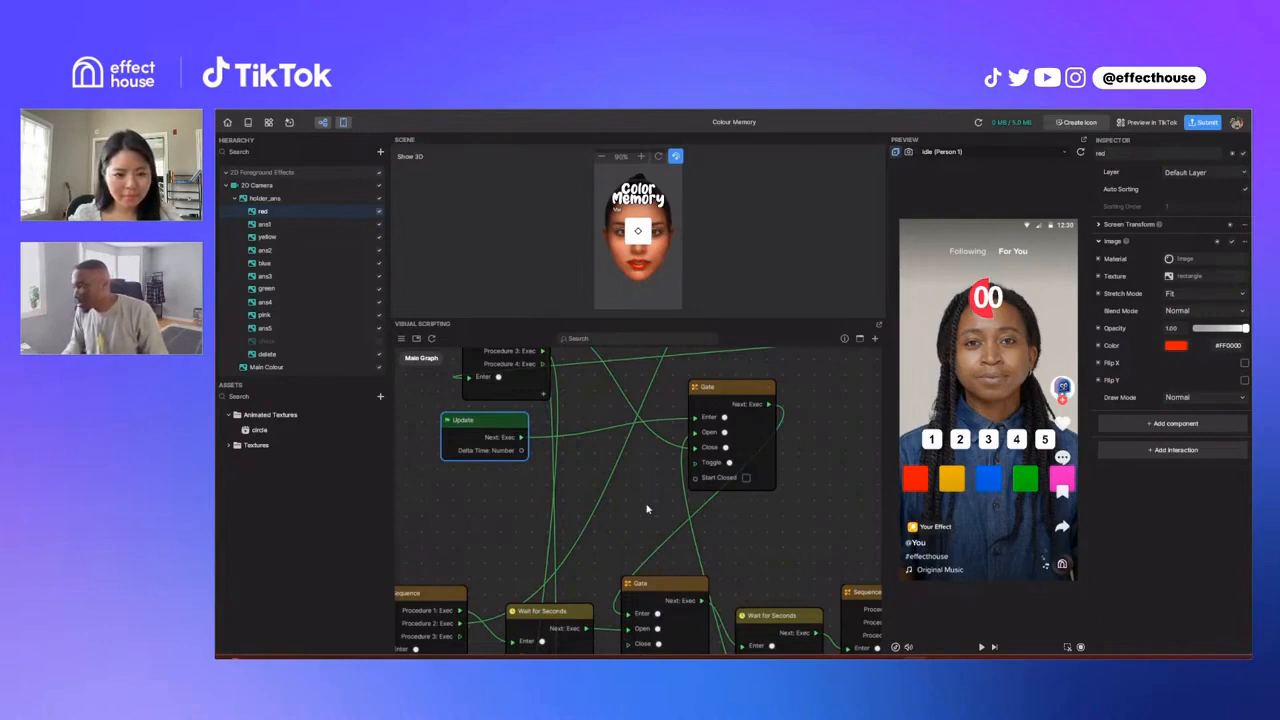
# Step: Trace the Video Record, Do Once, Sequence and Wait for Seconds chain and survey the surrounding node groups of the graph
pyautogui.scroll(-1, 648, 507)
pyautogui.moveTo(485, 518); pyautogui.dragTo(695, 468, button='middle')
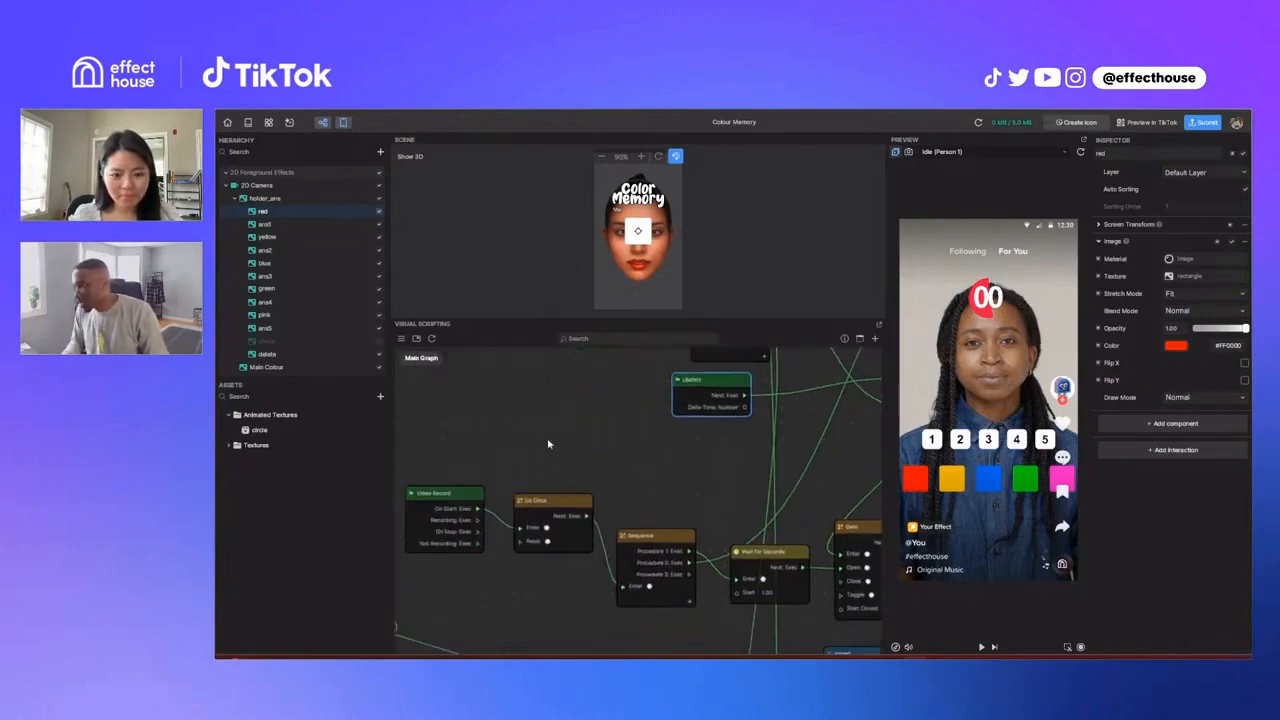
pyautogui.moveTo(550, 444); pyautogui.dragTo(693, 427, button='middle')
pyautogui.moveTo(534, 556); pyautogui.dragTo(774, 495, button='middle')
pyautogui.scroll(-1, 557, 541)
pyautogui.scroll(-1, 572, 514)
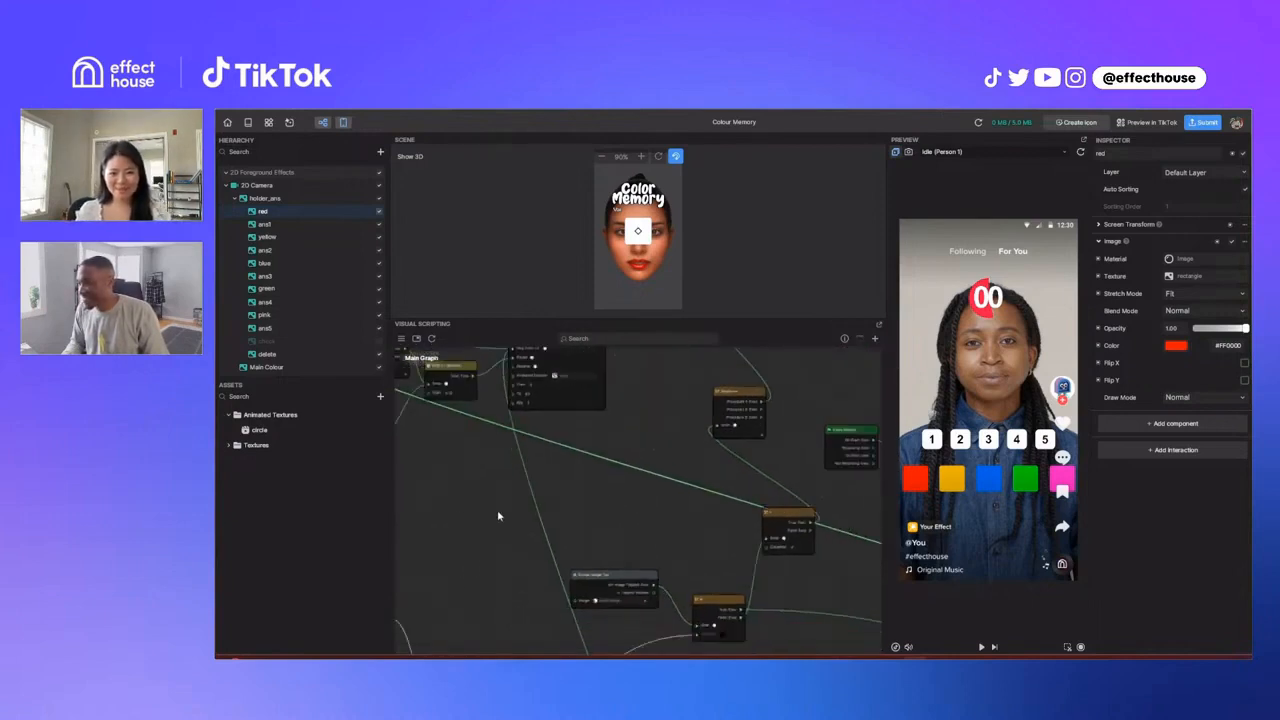
pyautogui.scroll(-2, 457, 504)
pyautogui.scroll(1, 533, 488)
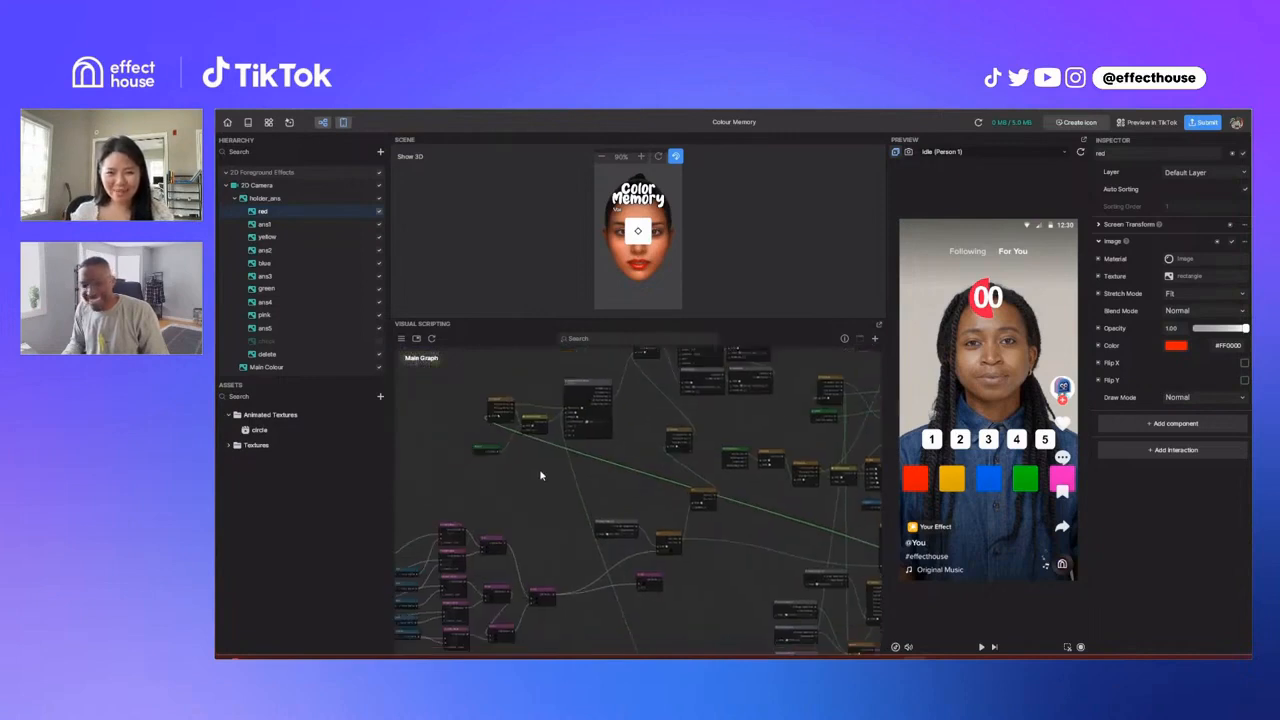
pyautogui.moveTo(535, 469); pyautogui.dragTo(530, 466, button='middle')
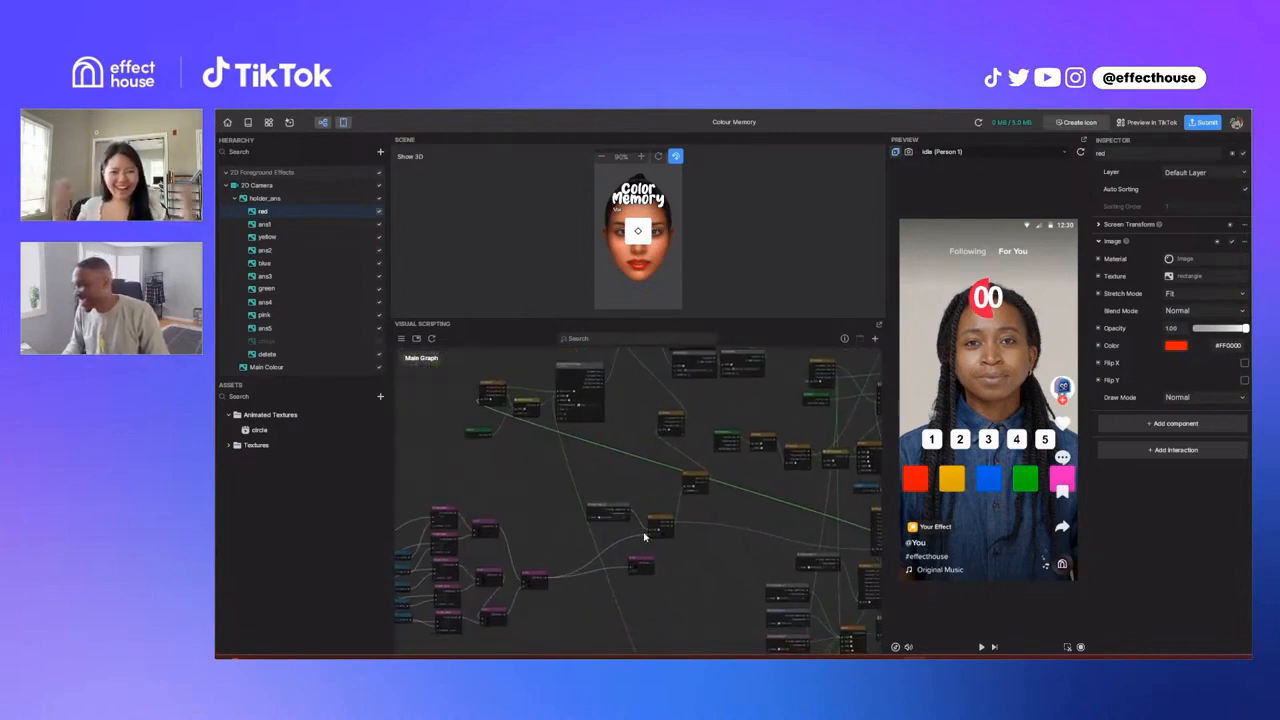
# Step: Move the First variable node slightly higher in the group that feeds the Equal Number comparisons
pyautogui.scroll(2, 645, 537)
pyautogui.scroll(1, 614, 563)
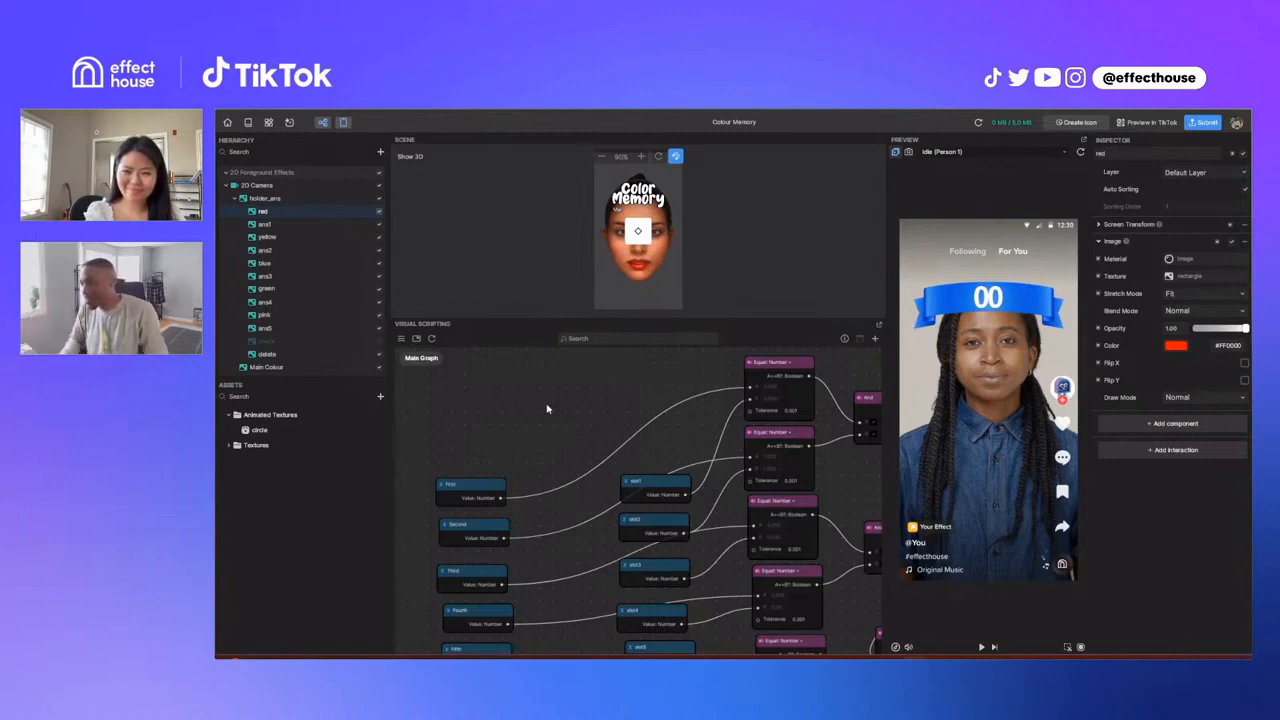
pyautogui.moveTo(484, 491); pyautogui.dragTo(487, 483)
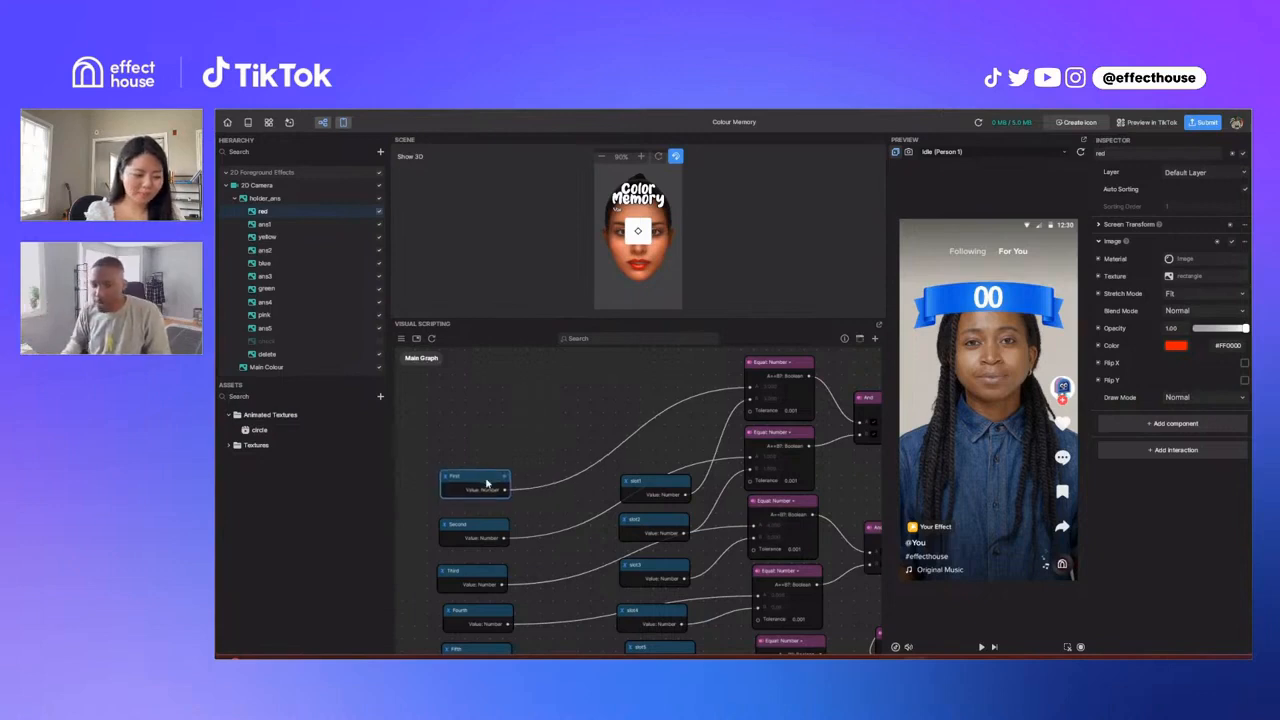
pyautogui.moveTo(524, 441); pyautogui.dragTo(515, 452, button='middle')
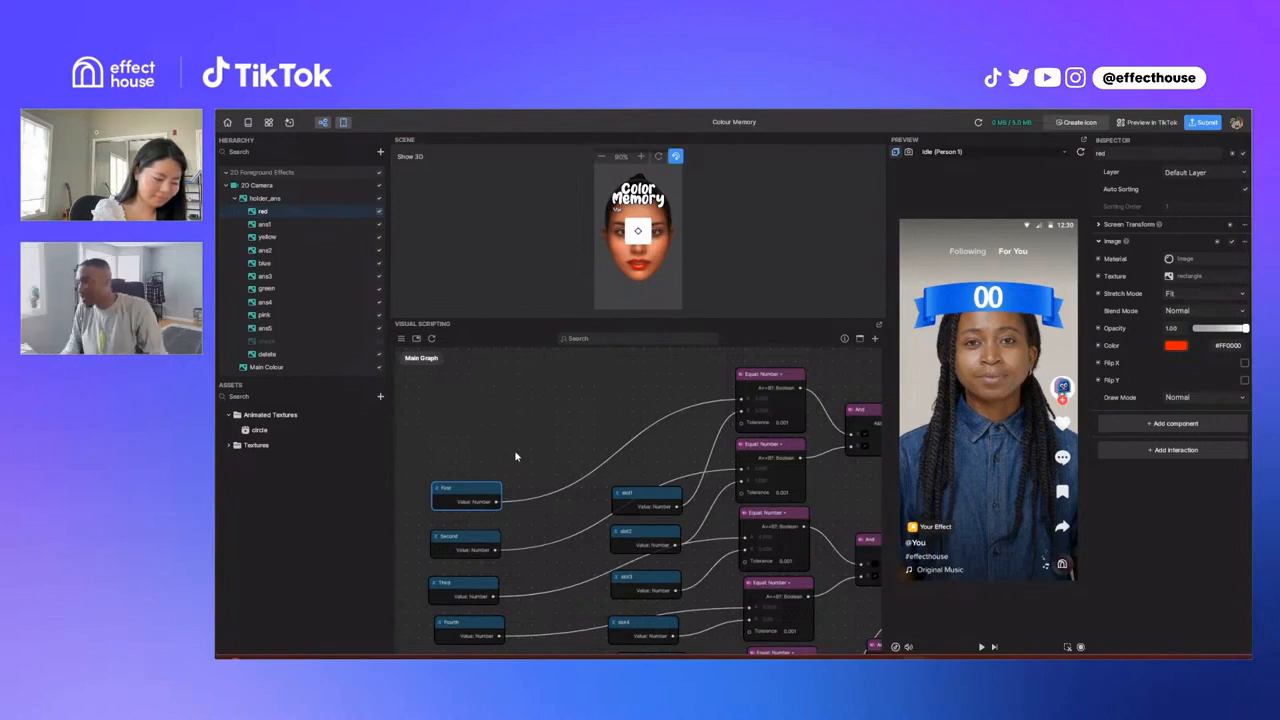
# Step: Nudge the ans1 variable node slightly and examine how the Equal Number nodes feed the And nodes
pyautogui.scroll(-1, 637, 456)
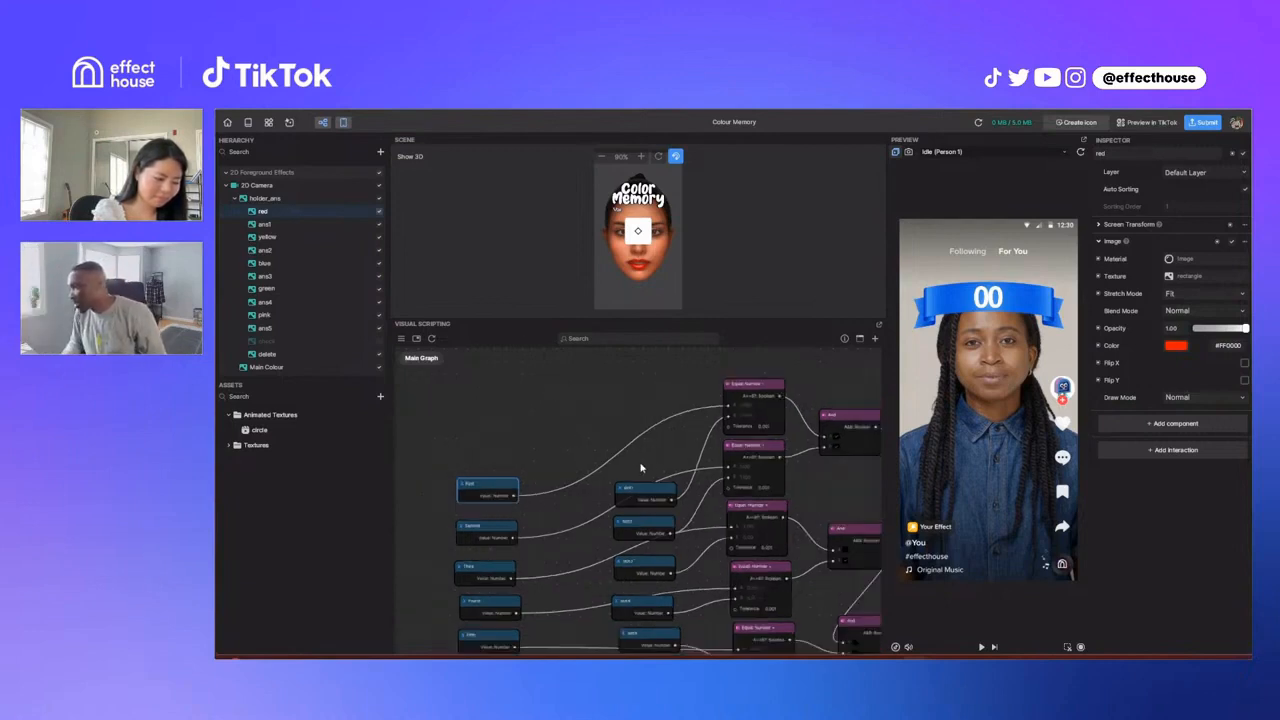
pyautogui.moveTo(641, 464); pyautogui.dragTo(560, 477, button='middle')
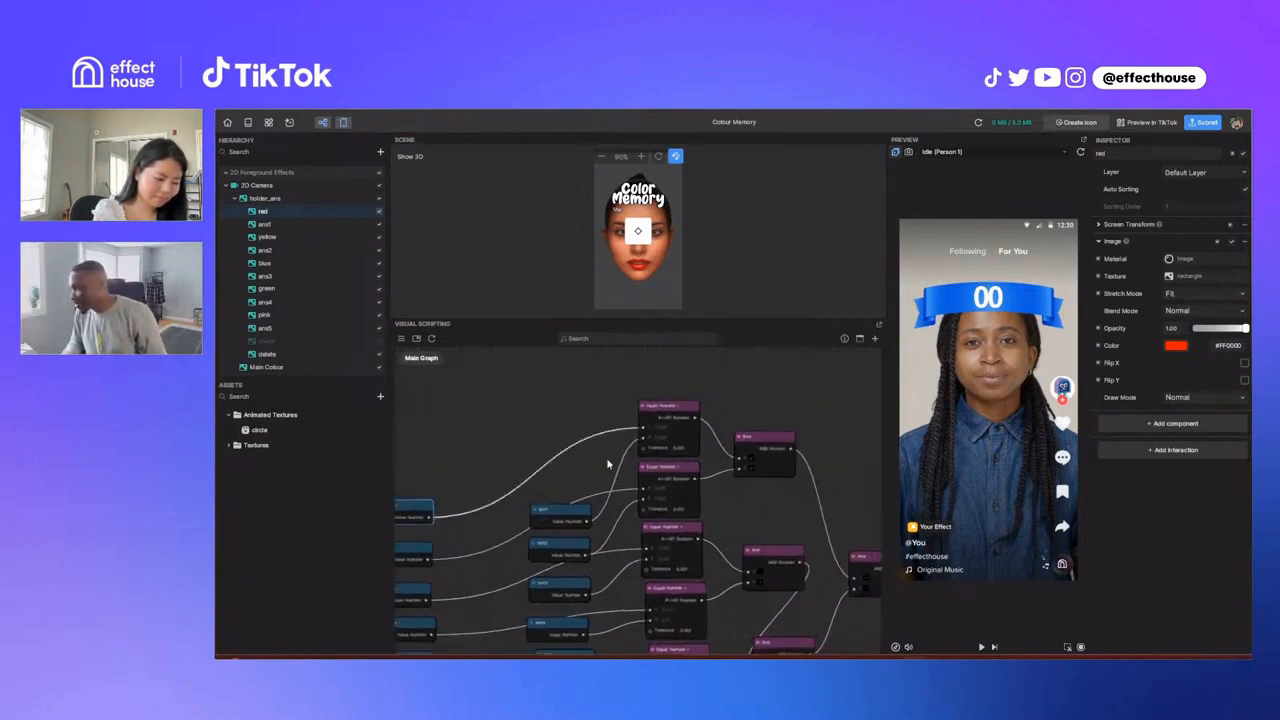
pyautogui.click(585, 496)
pyautogui.moveTo(572, 513); pyautogui.dragTo(569, 508)
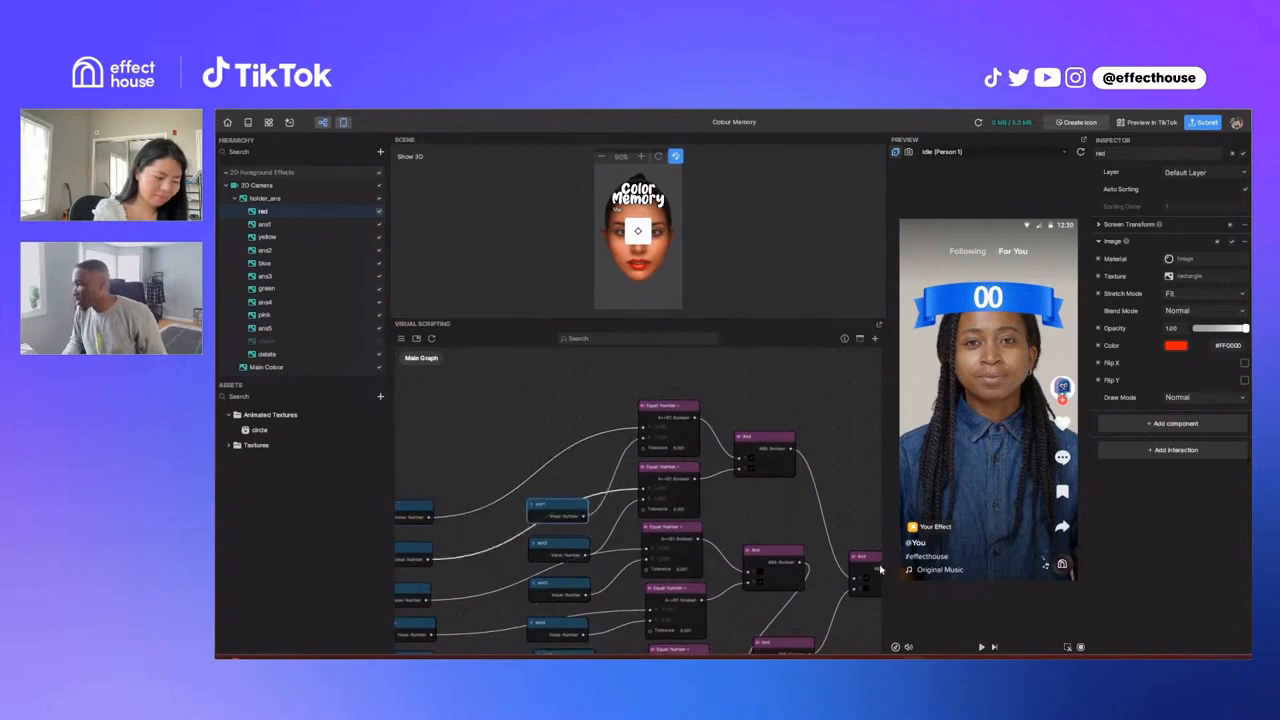
# Step: Shift the ans1 variable node slightly up and farther from the Equal Number comparison nodes
pyautogui.moveTo(544, 488); pyautogui.dragTo(550, 488, button='middle')
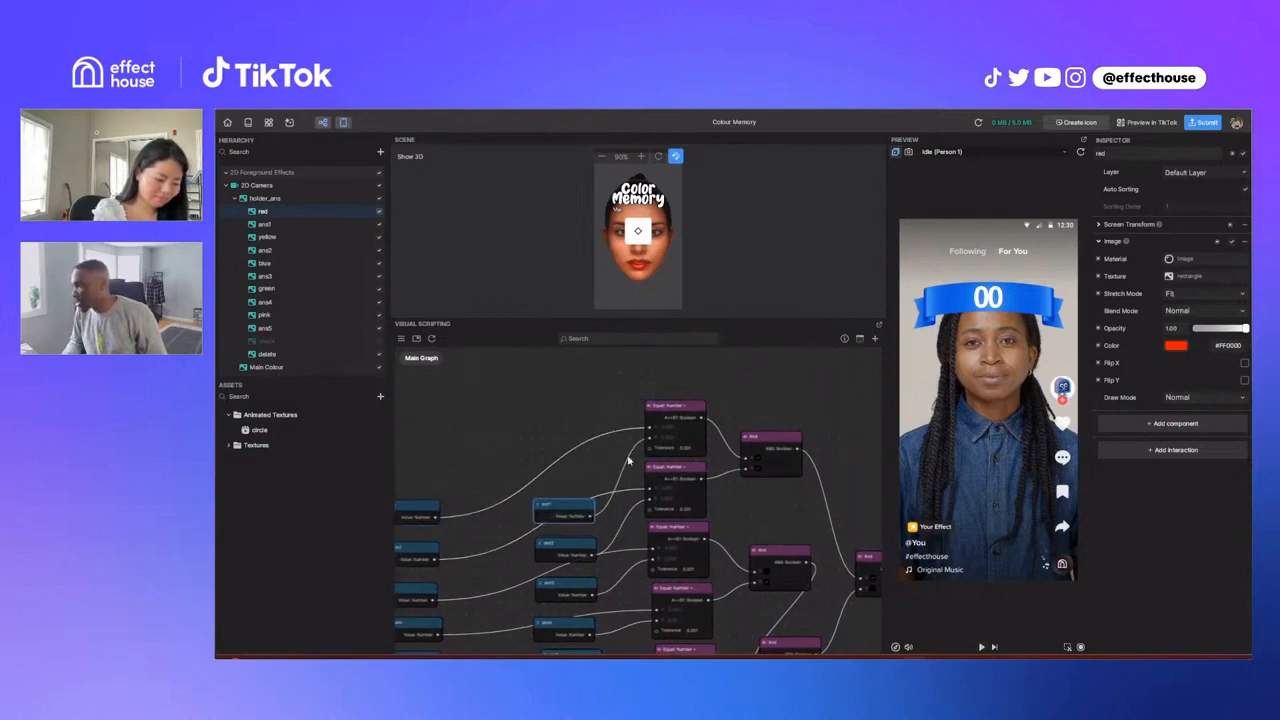
pyautogui.moveTo(570, 510); pyautogui.dragTo(564, 505)
pyautogui.moveTo(436, 507); pyautogui.dragTo(456, 492)
pyautogui.hscroll(2, 669, 451)
pyautogui.scroll(-1, 667, 450)
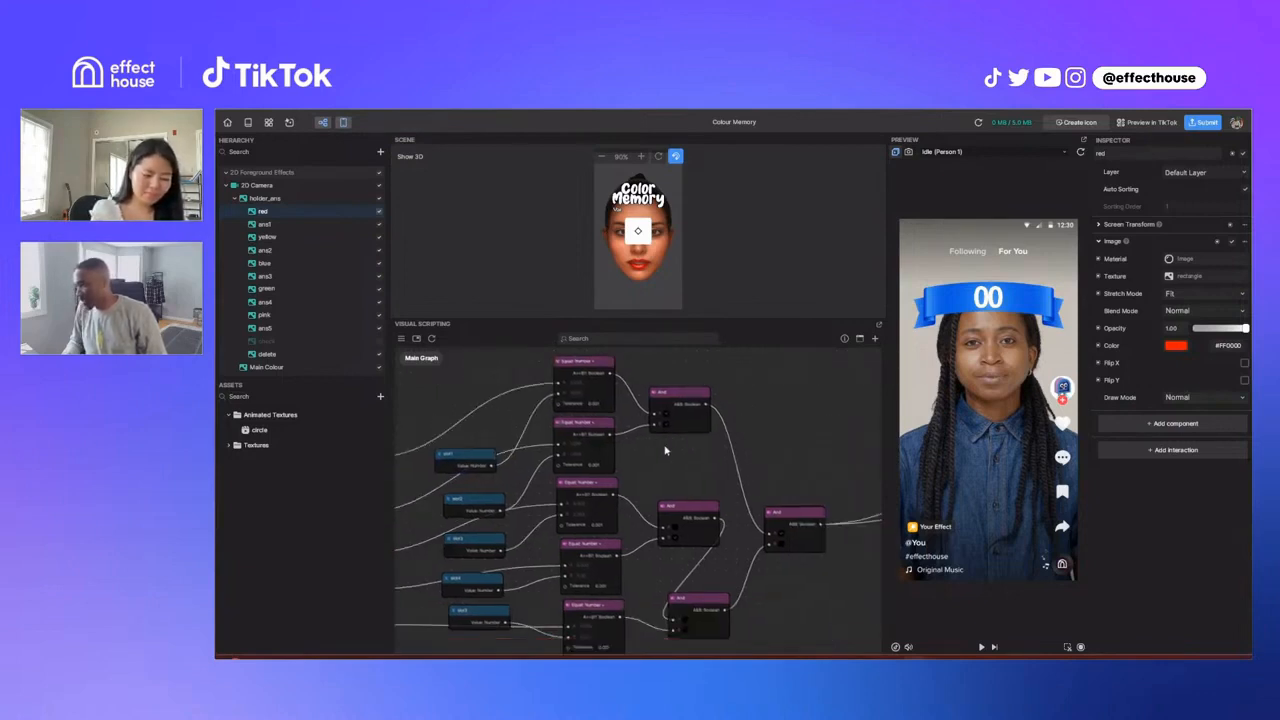
pyautogui.scroll(-1, 666, 449)
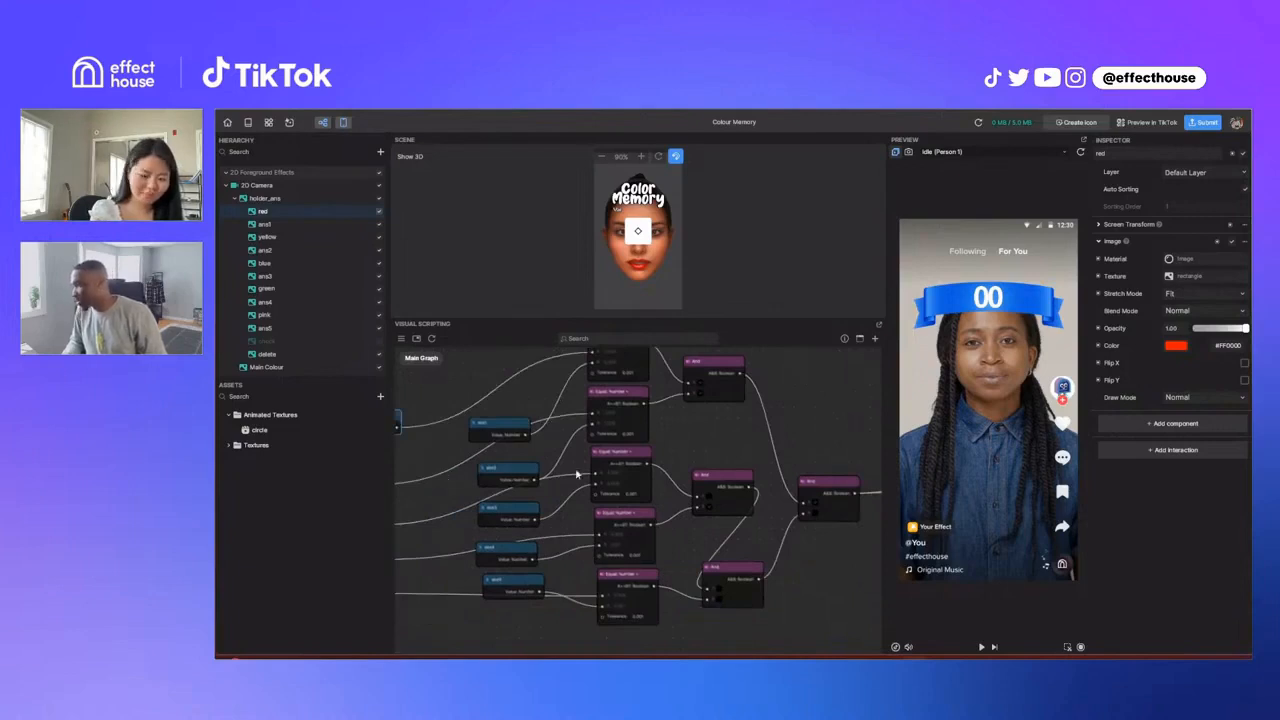
# Step: Trace the final And node's output to the If node that is triggered by the Screen Image Tap node
pyautogui.hscroll(3, 567, 477)
pyautogui.scroll(1, 567, 477)
pyautogui.hscroll(3, 567, 477)
pyautogui.scroll(1, 602, 474)
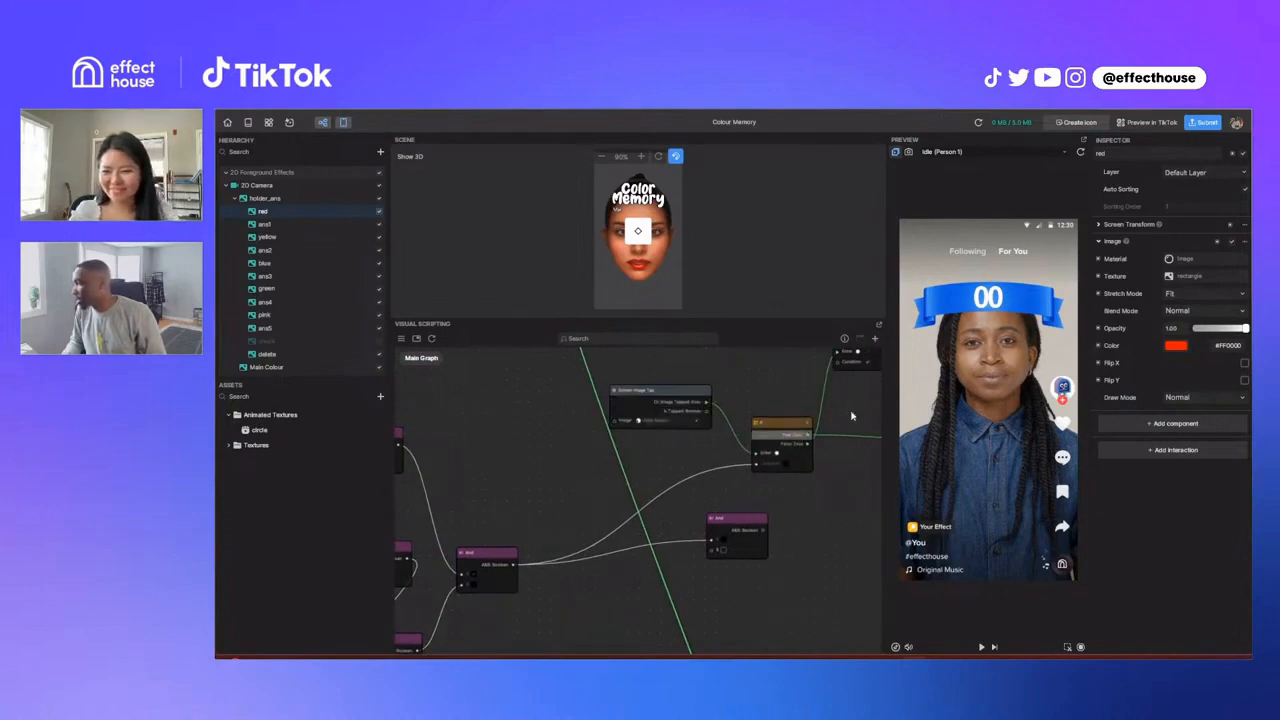
pyautogui.hscroll(2, 750, 484)
pyautogui.scroll(2, 750, 484)
pyautogui.hscroll(1, 750, 484)
pyautogui.scroll(1, 750, 484)
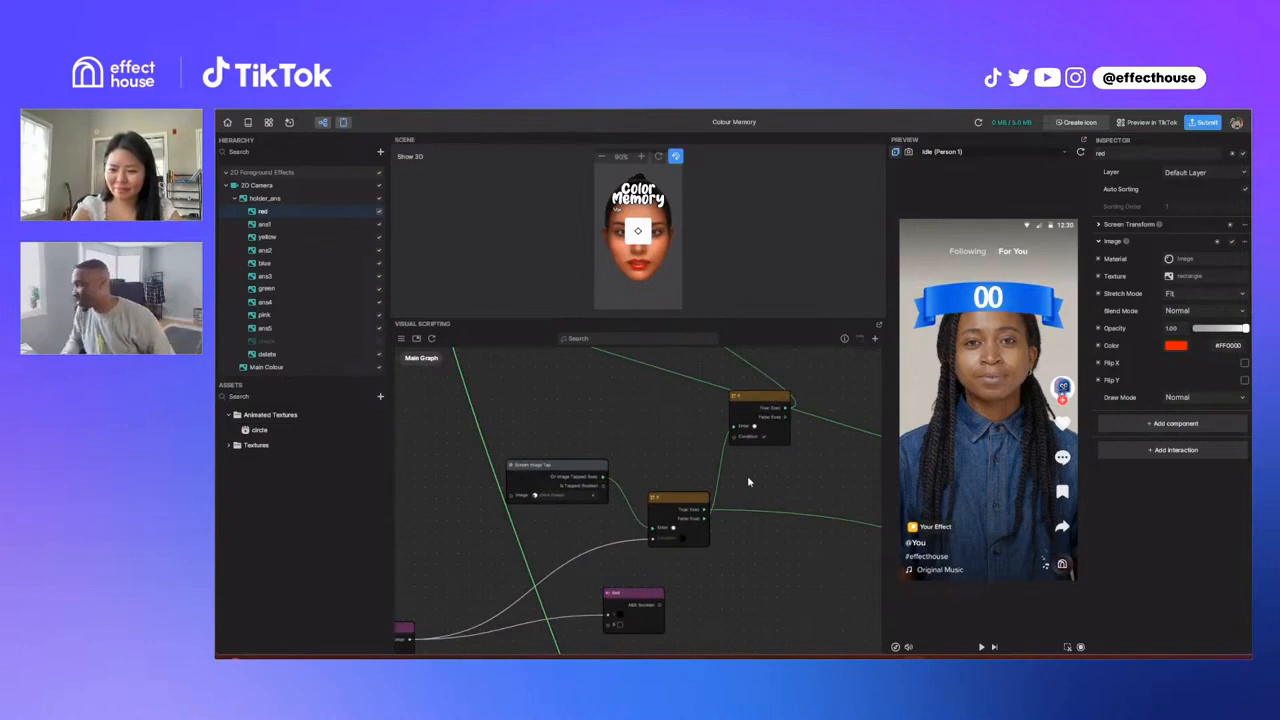
# Step: Survey the whole graph and locate the Start and Sequence nodes that set the image colours
pyautogui.scroll(-6, 748, 482)
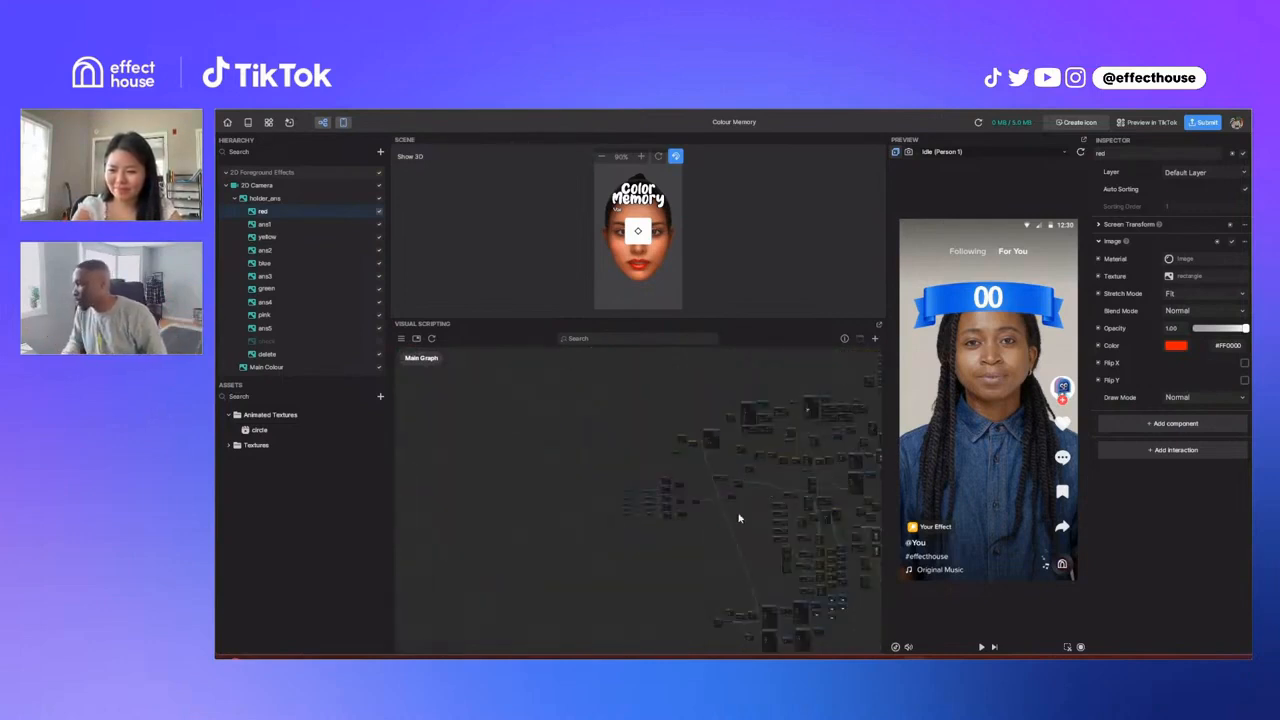
pyautogui.scroll(1, 739, 518)
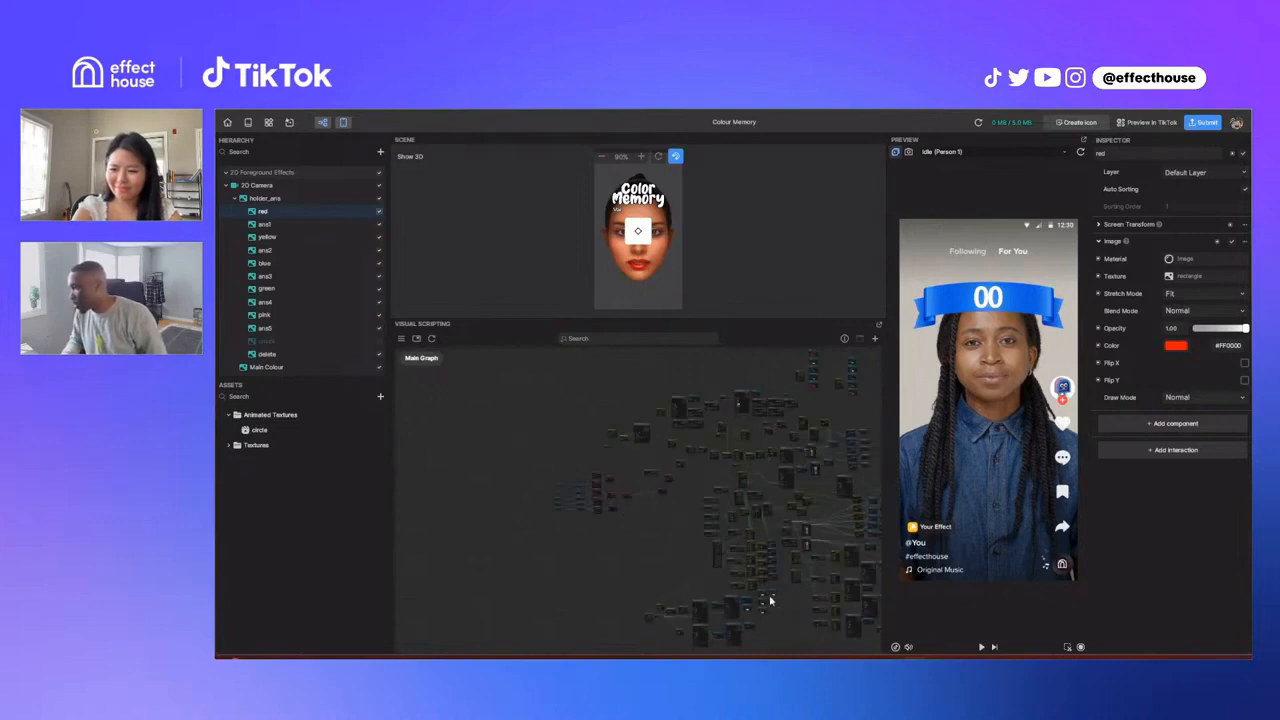
pyautogui.scroll(1, 768, 600)
pyautogui.scroll(1, 815, 420)
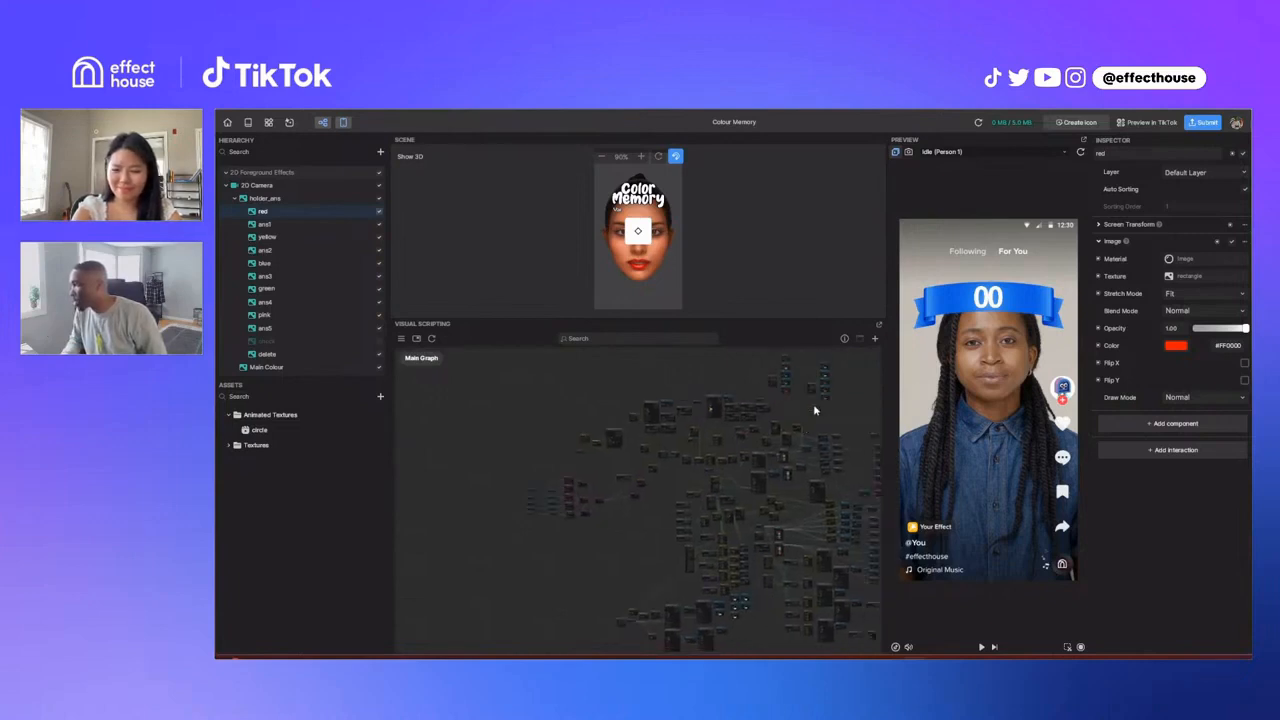
pyautogui.scroll(3, 812, 430)
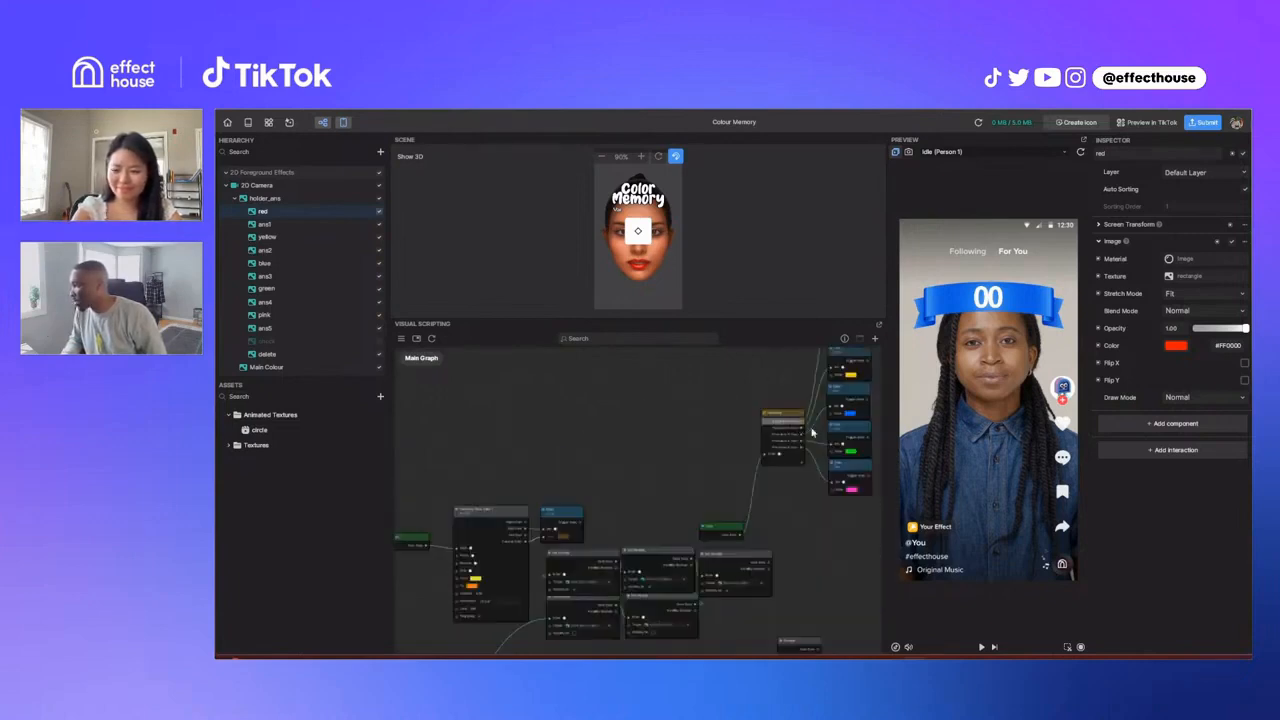
pyautogui.scroll(3, 812, 430)
pyautogui.scroll(-4, 650, 551)
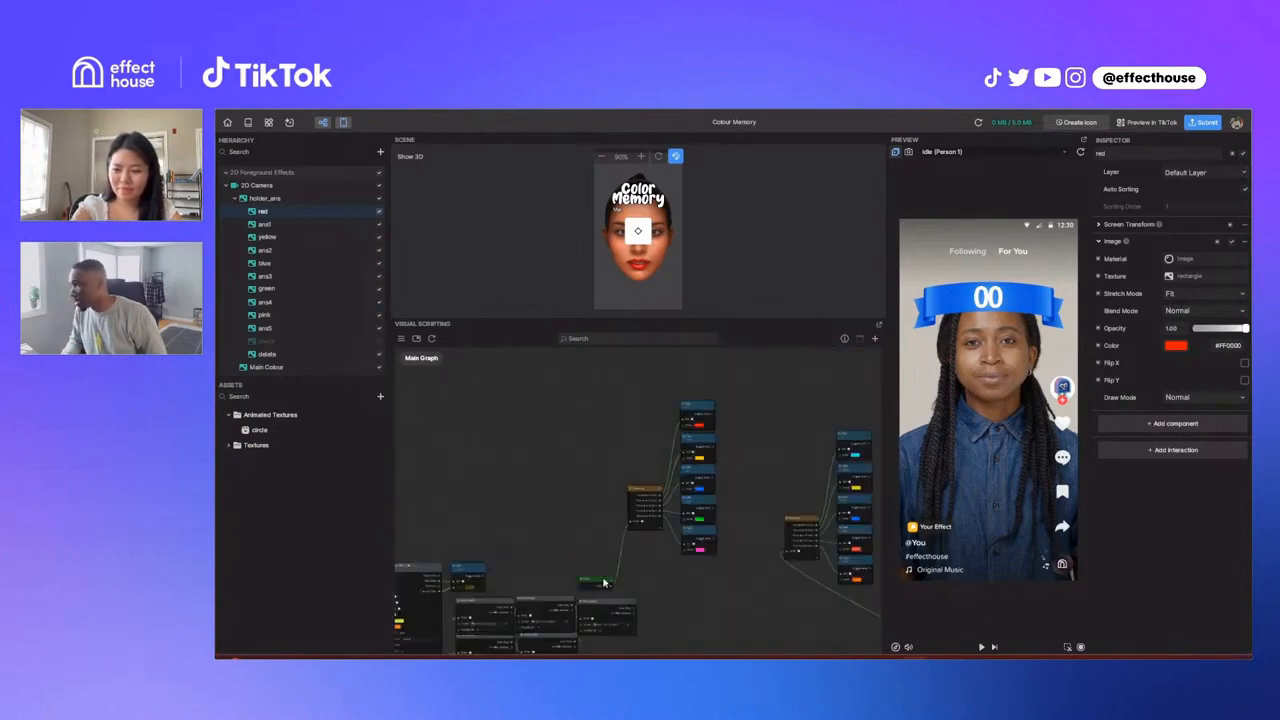
# Step: Examine how the Start node runs the Sequence that sets the red, yellow, blue, green and pink Color nodes
pyautogui.scroll(1, 630, 566)
pyautogui.scroll(1, 656, 555)
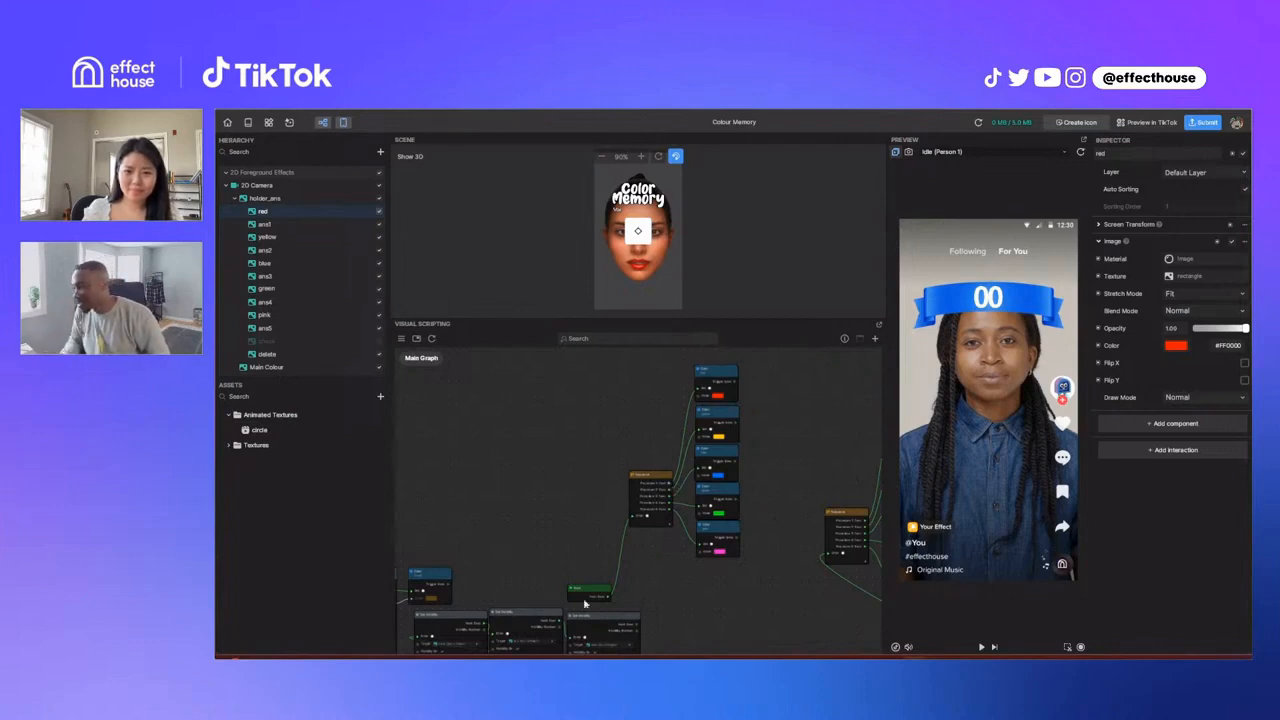
pyautogui.scroll(1, 588, 601)
pyautogui.scroll(3, 588, 601)
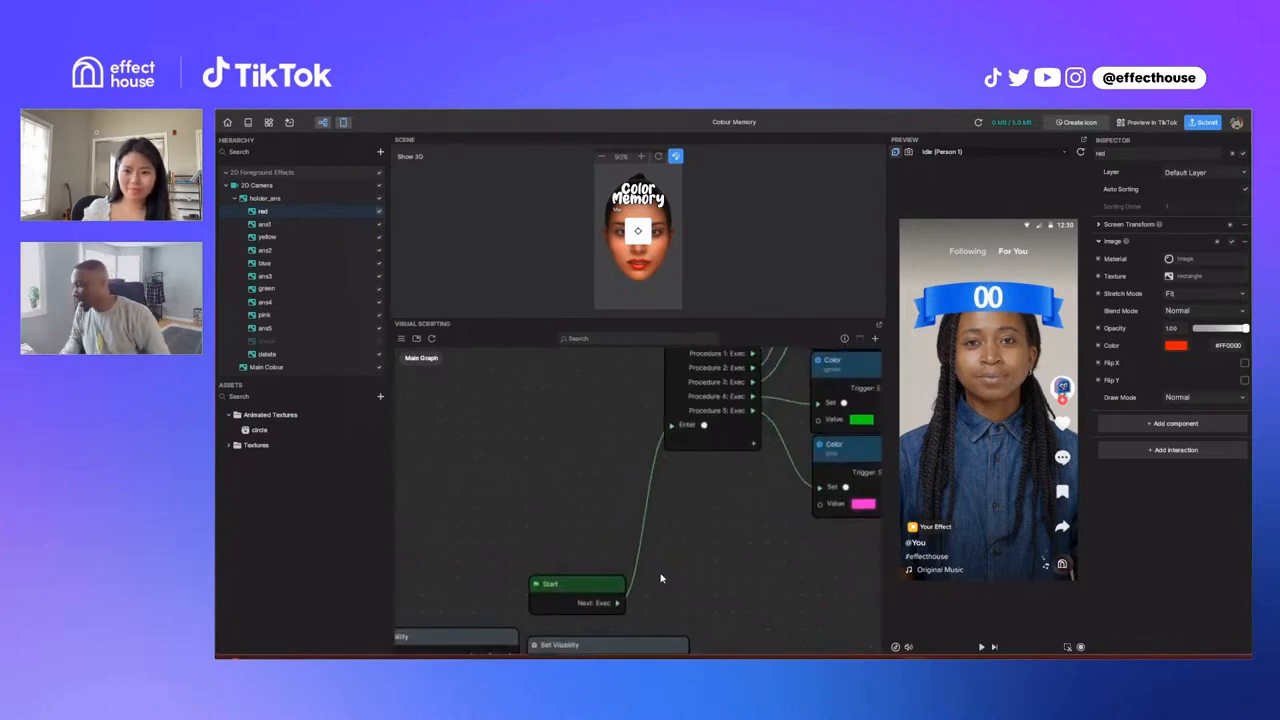
pyautogui.scroll(1, 659, 588)
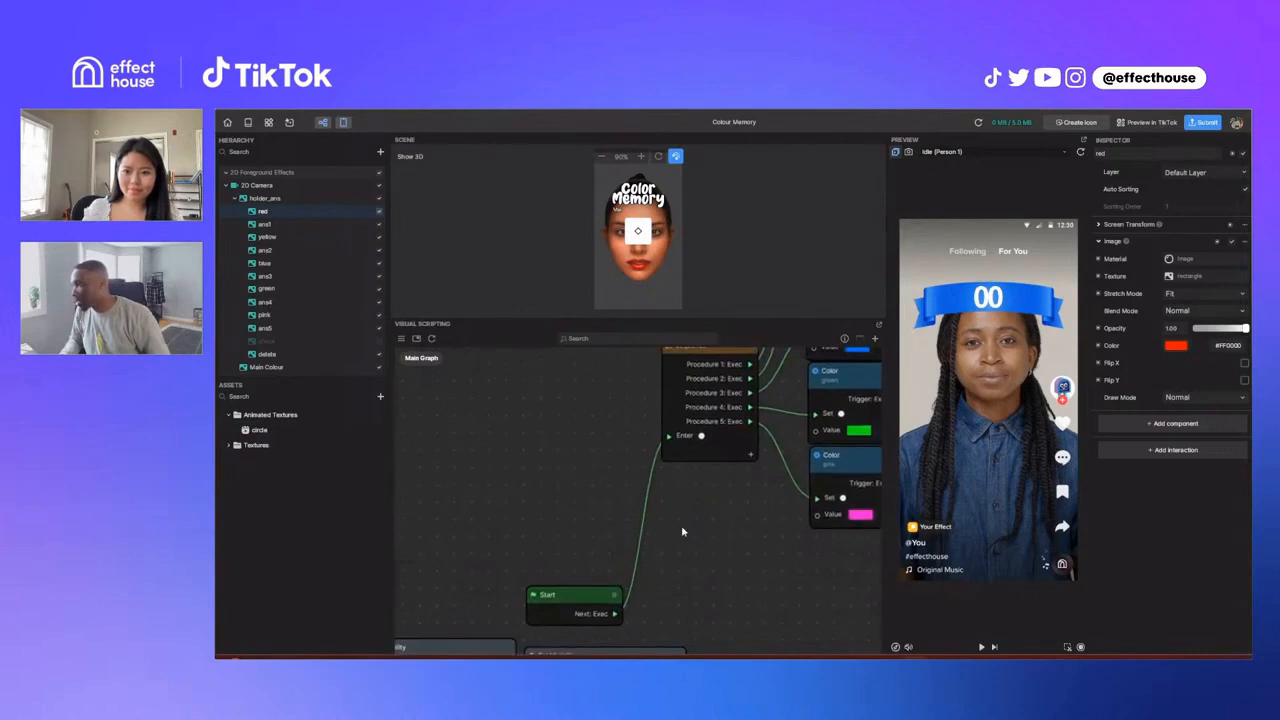
pyautogui.scroll(-2, 636, 592)
pyautogui.scroll(-1, 759, 395)
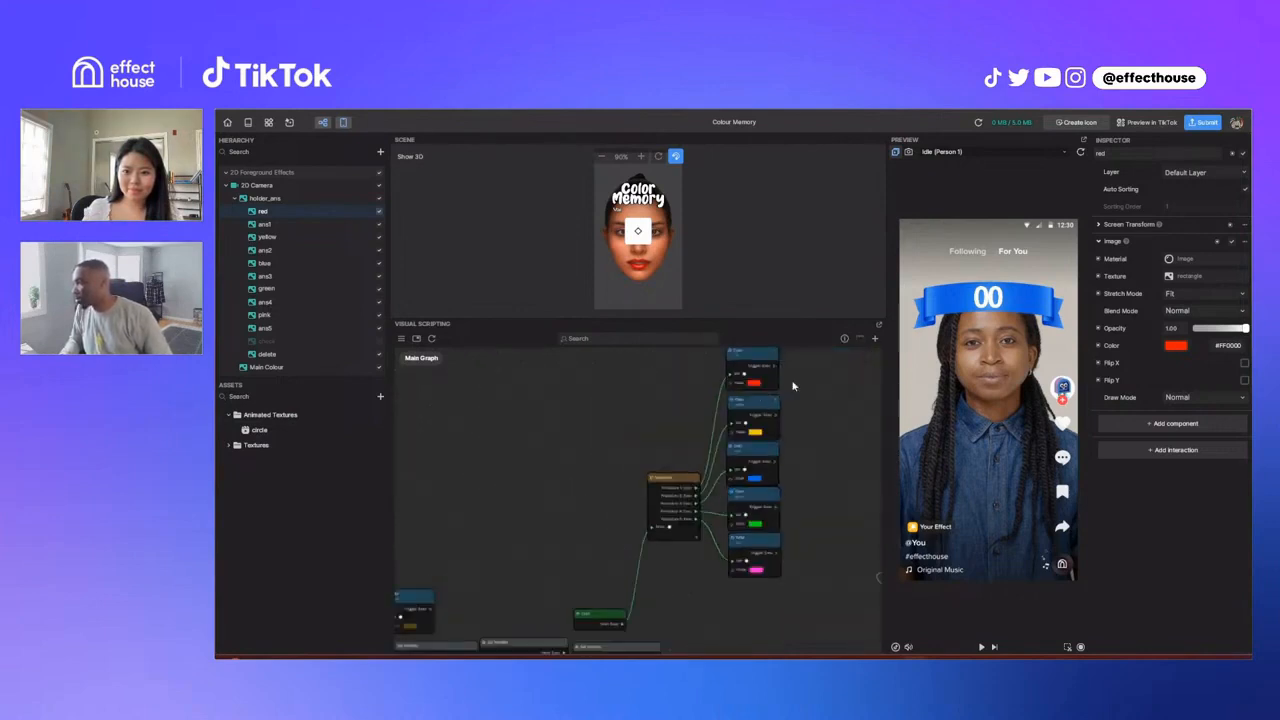
pyautogui.scroll(3, 790, 388)
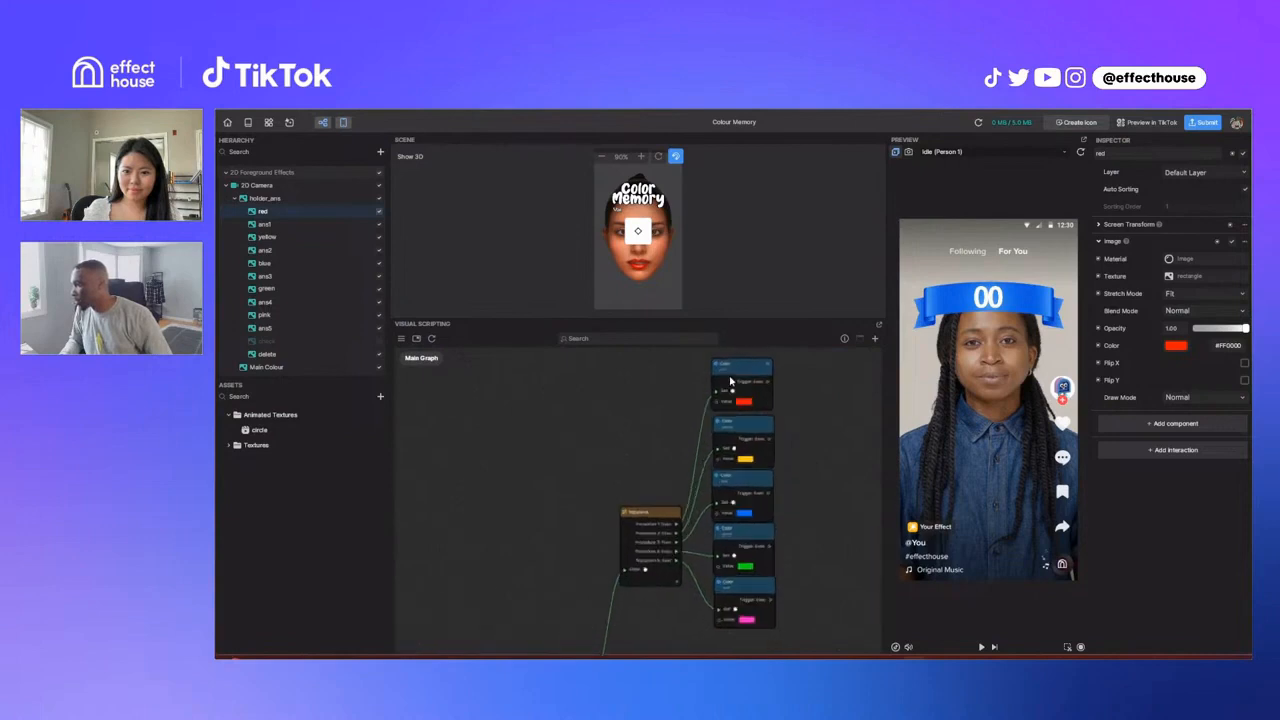
pyautogui.scroll(2, 796, 385)
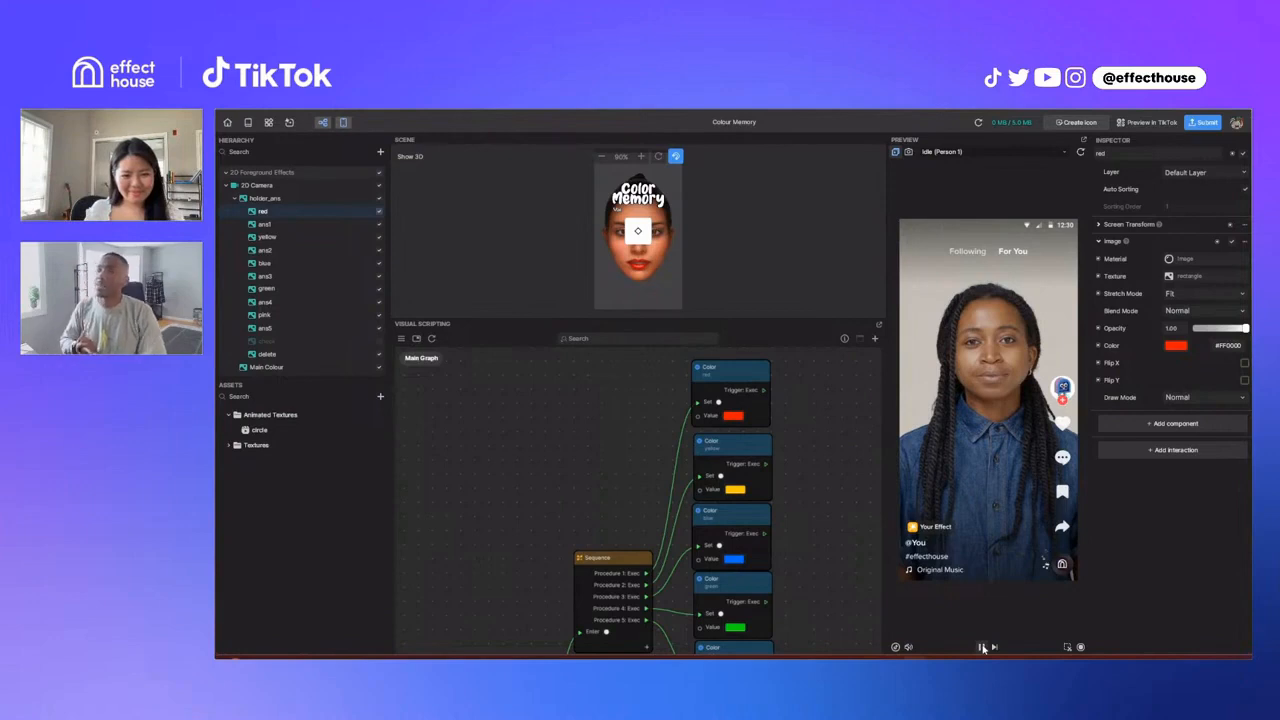
# Step: Run the effect preview and pause it when the white square is shown
pyautogui.click(982, 647)
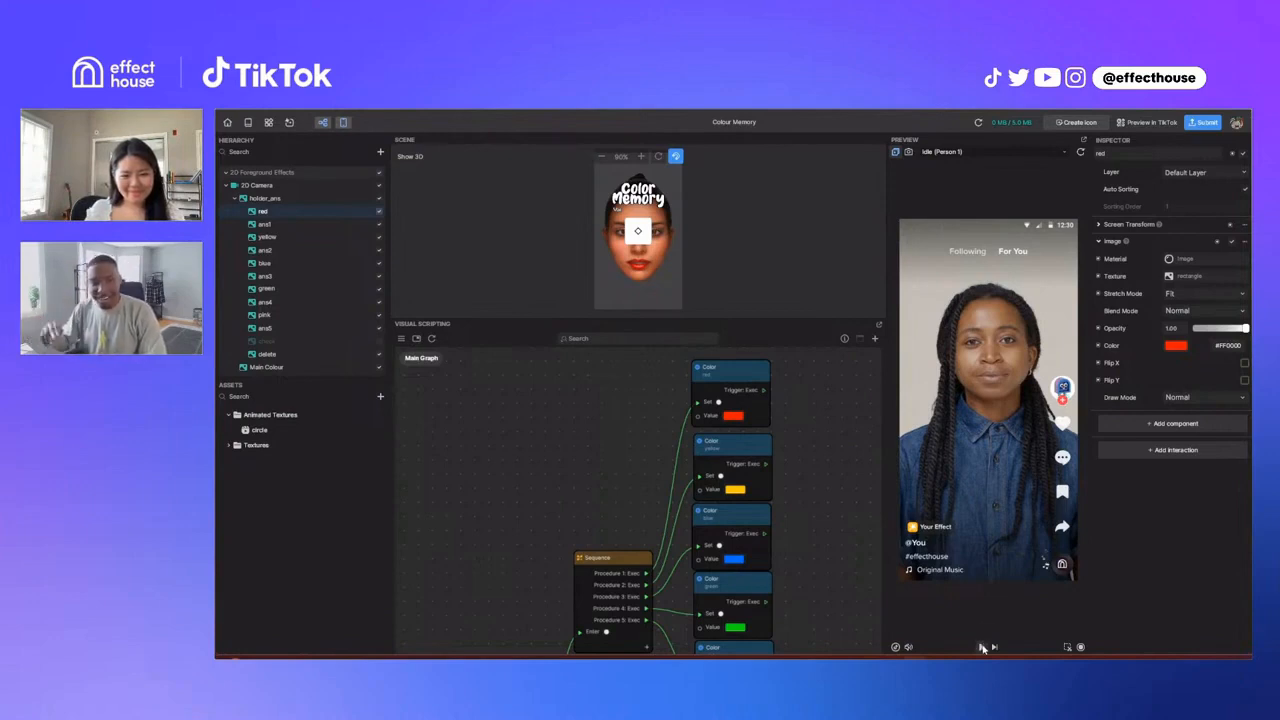
pyautogui.click(982, 647)
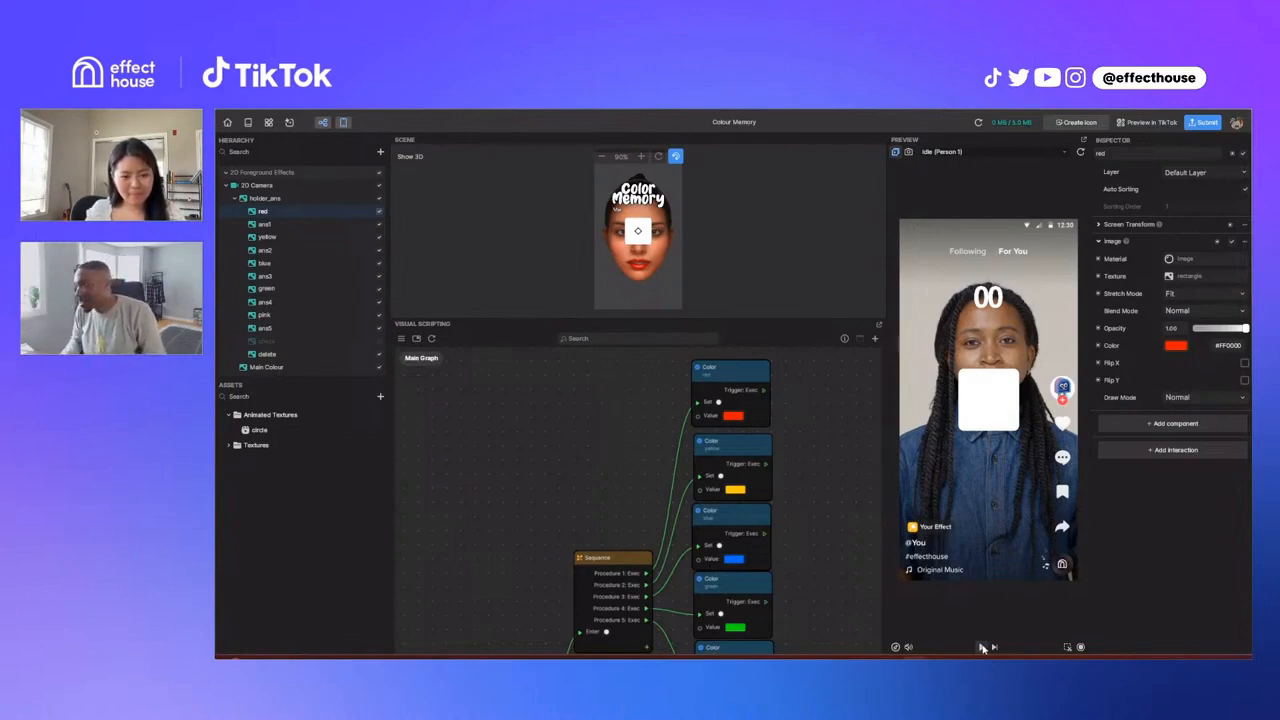
# Step: Survey the node groups across the Main Graph and inspect the animation node's links to the Sequence nodes
pyautogui.scroll(-5, 540, 553)
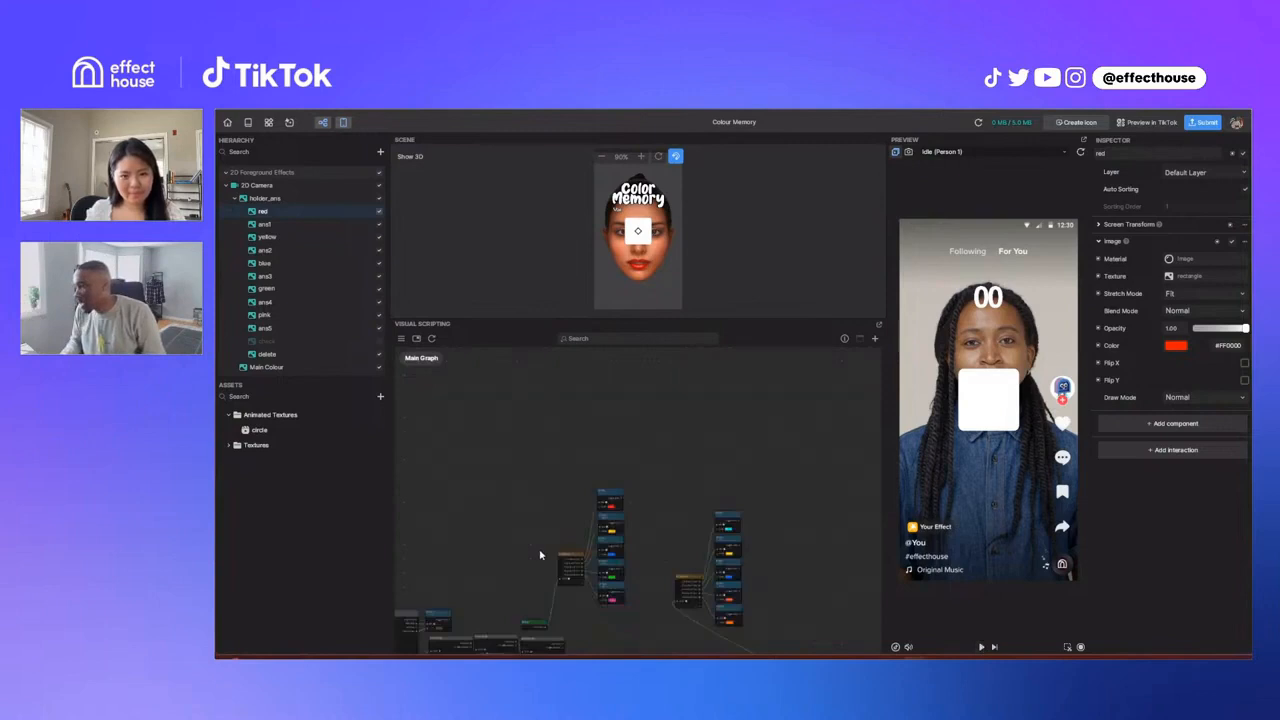
pyautogui.scroll(-2, 540, 555)
pyautogui.moveTo(536, 554); pyautogui.dragTo(676, 440, button='middle')
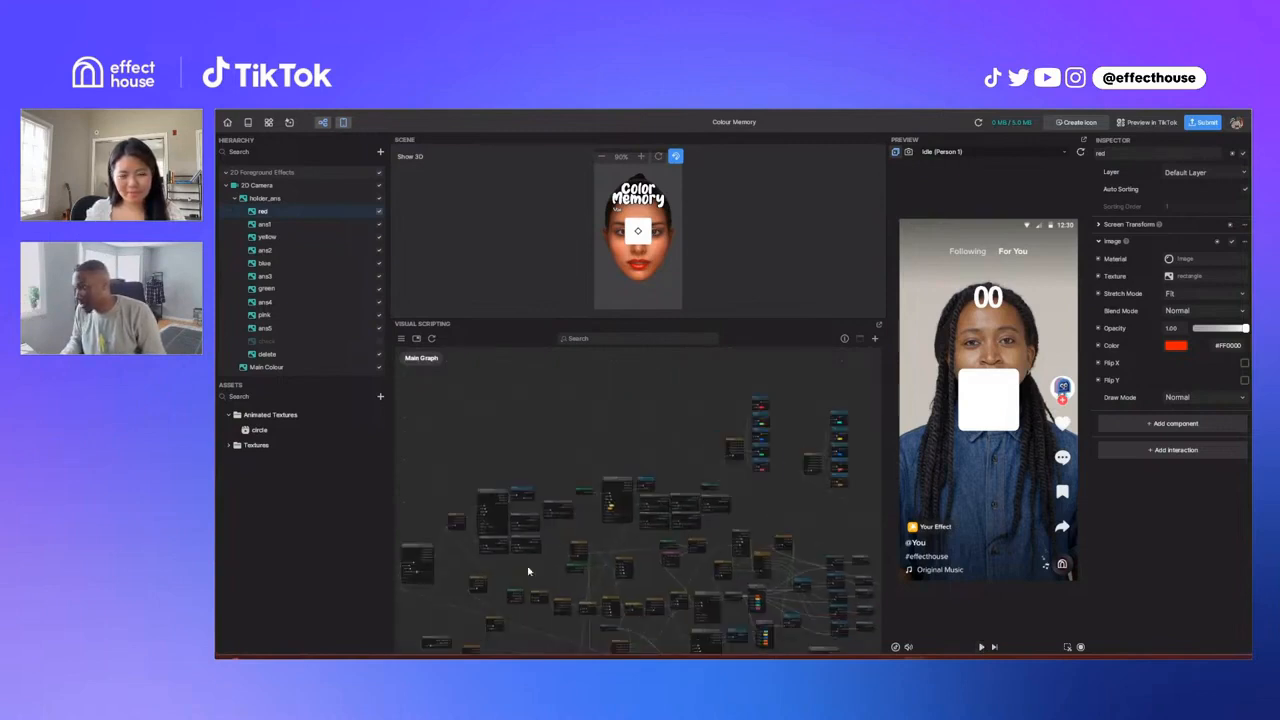
pyautogui.scroll(5, 591, 509)
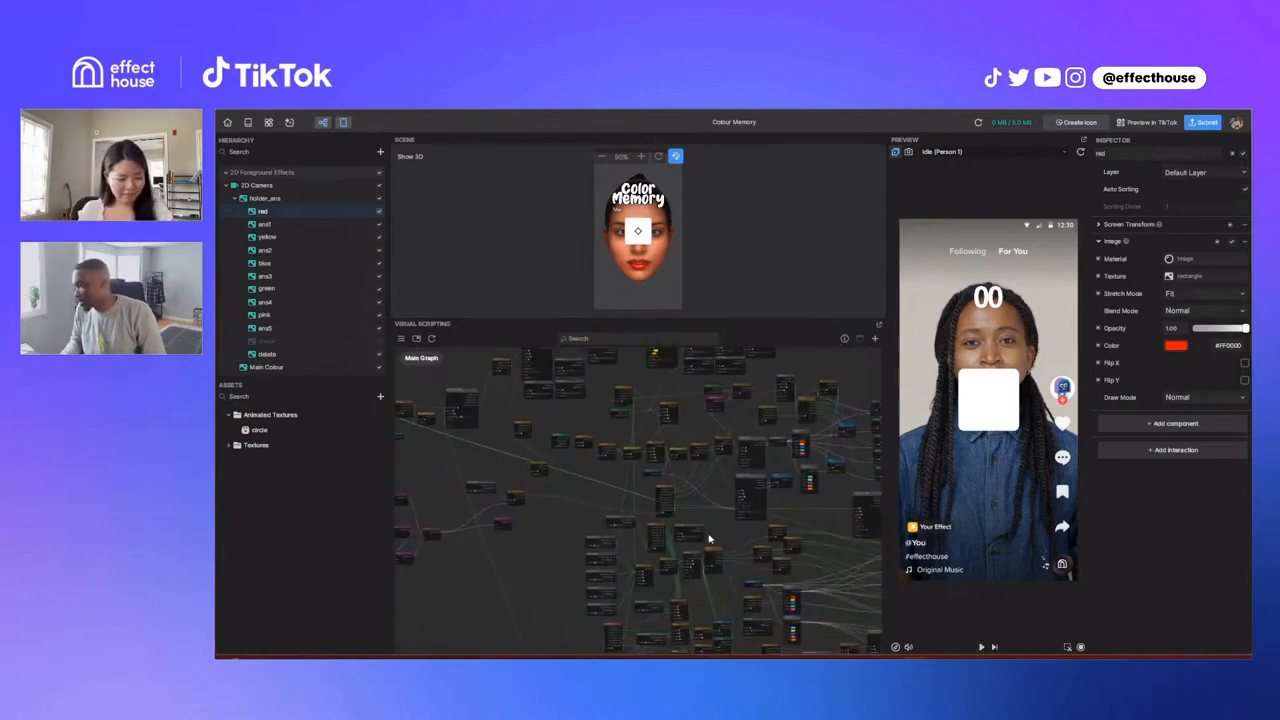
pyautogui.moveTo(722, 530); pyautogui.dragTo(710, 503, button='middle')
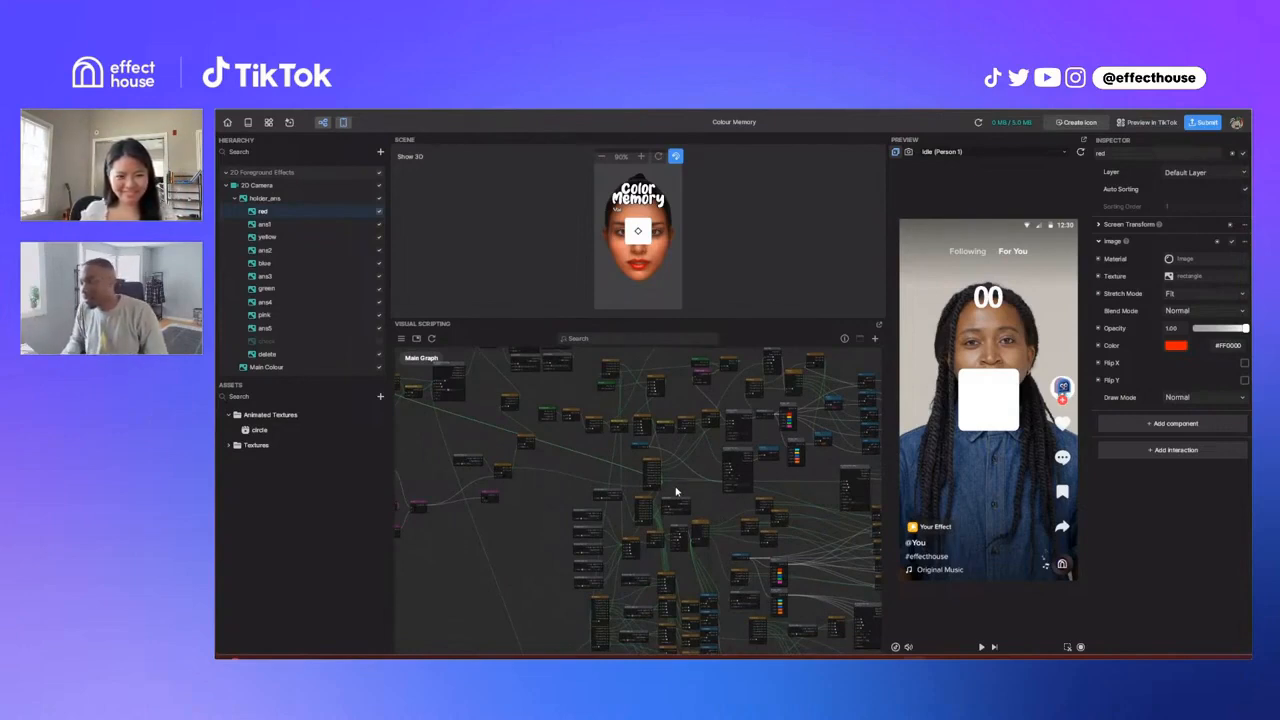
pyautogui.scroll(1, 479, 477)
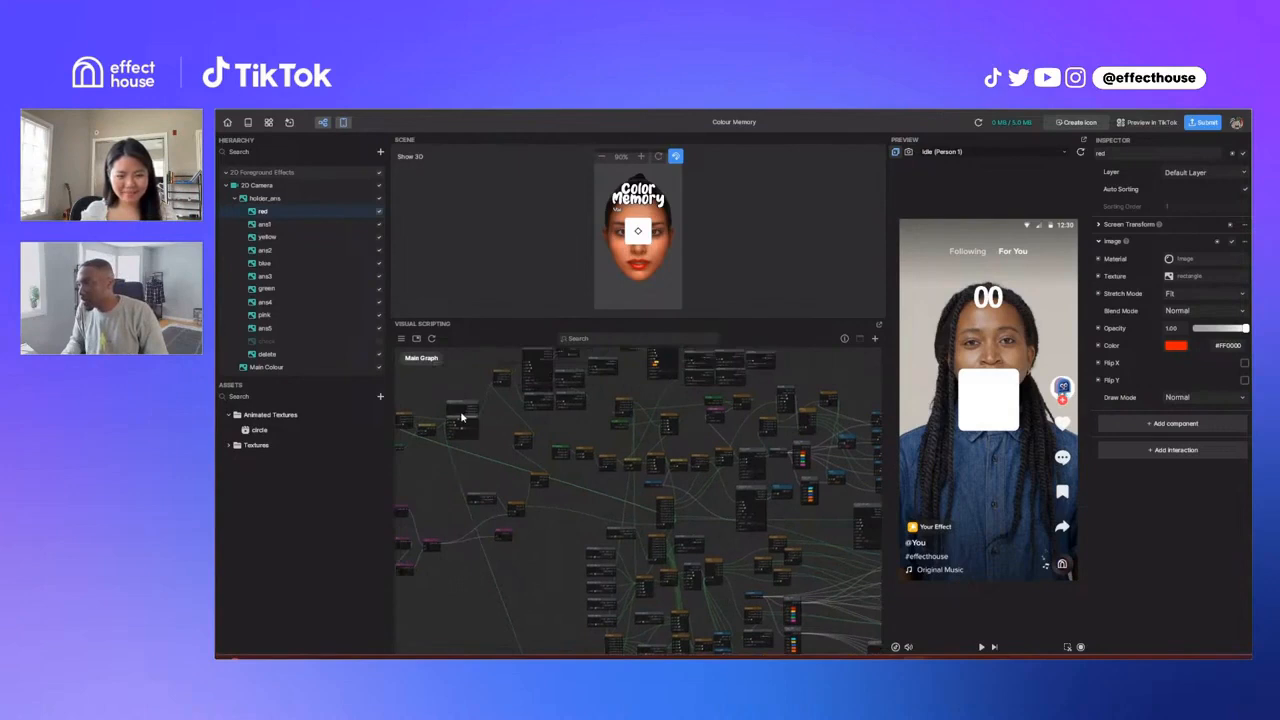
pyautogui.scroll(1, 491, 420)
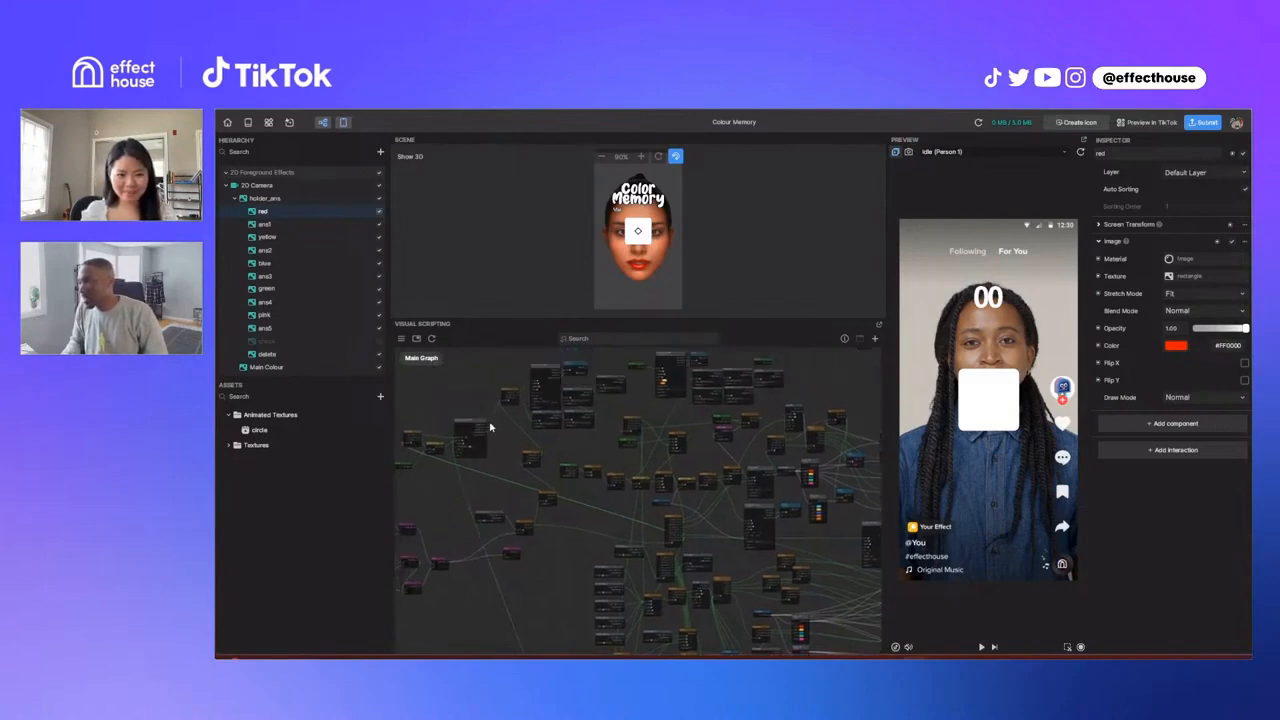
pyautogui.scroll(5, 490, 427)
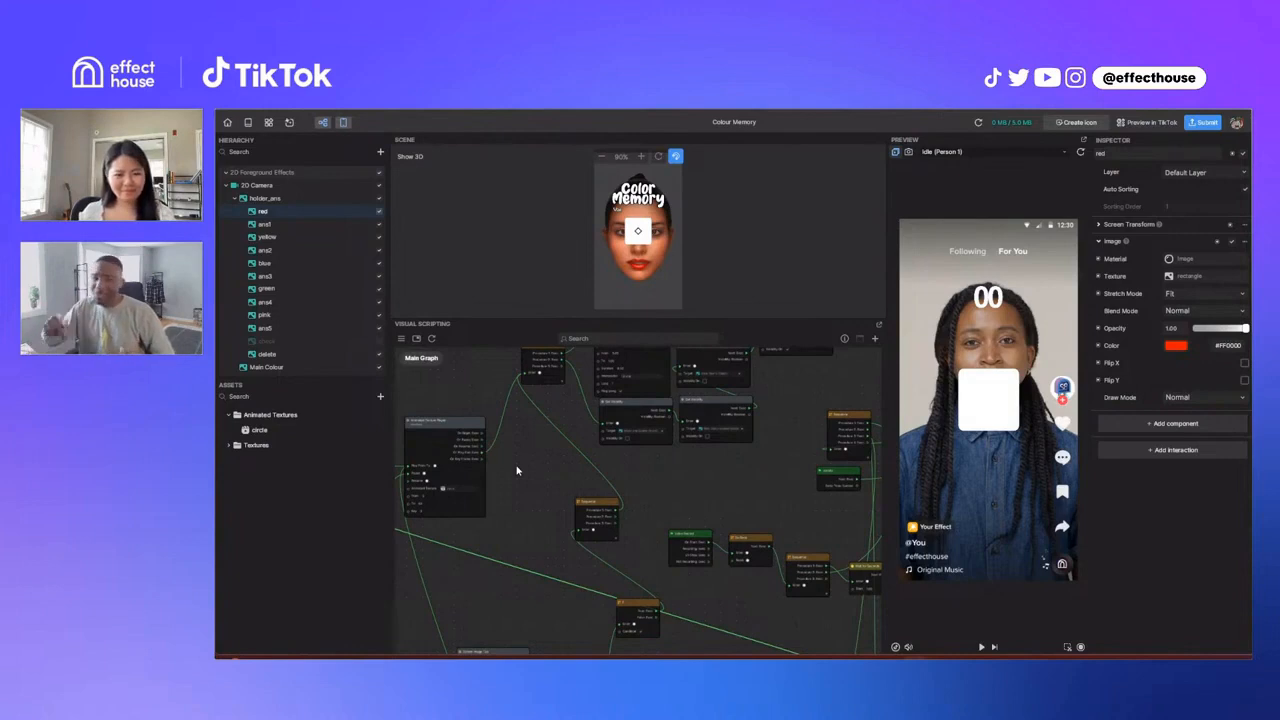
pyautogui.scroll(-6, 517, 470)
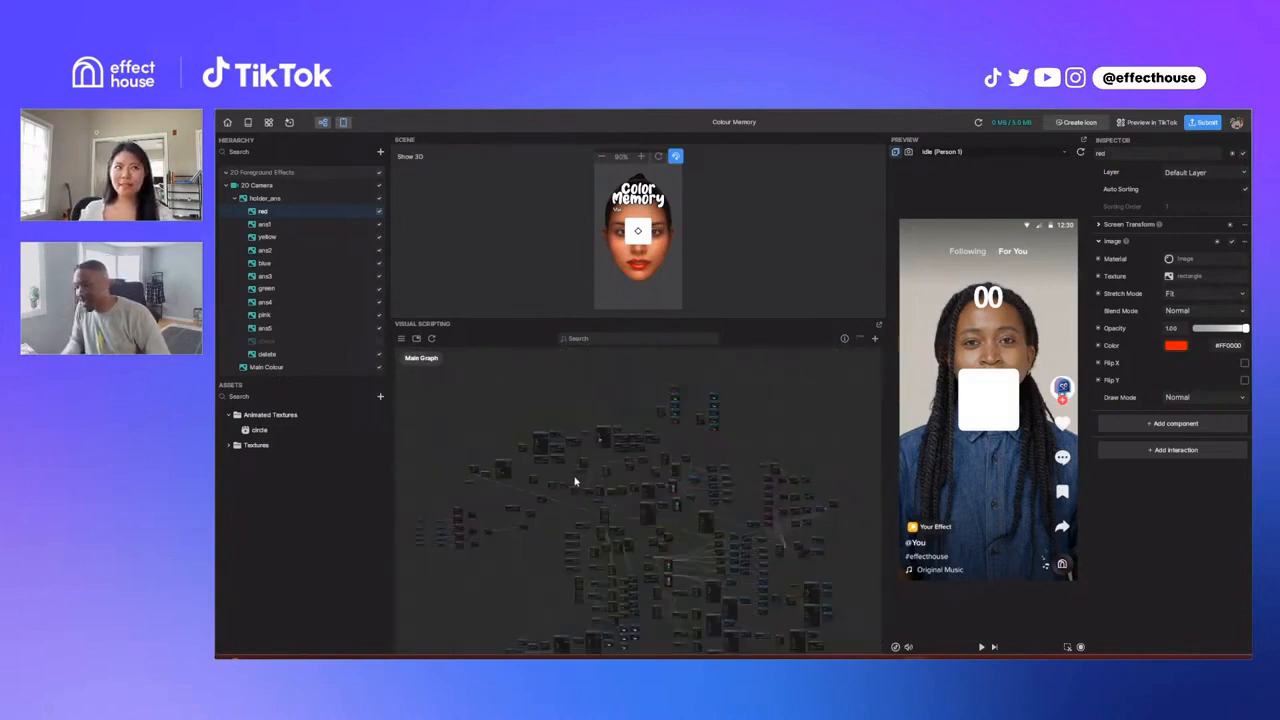
pyautogui.hscroll(2, 576, 481)
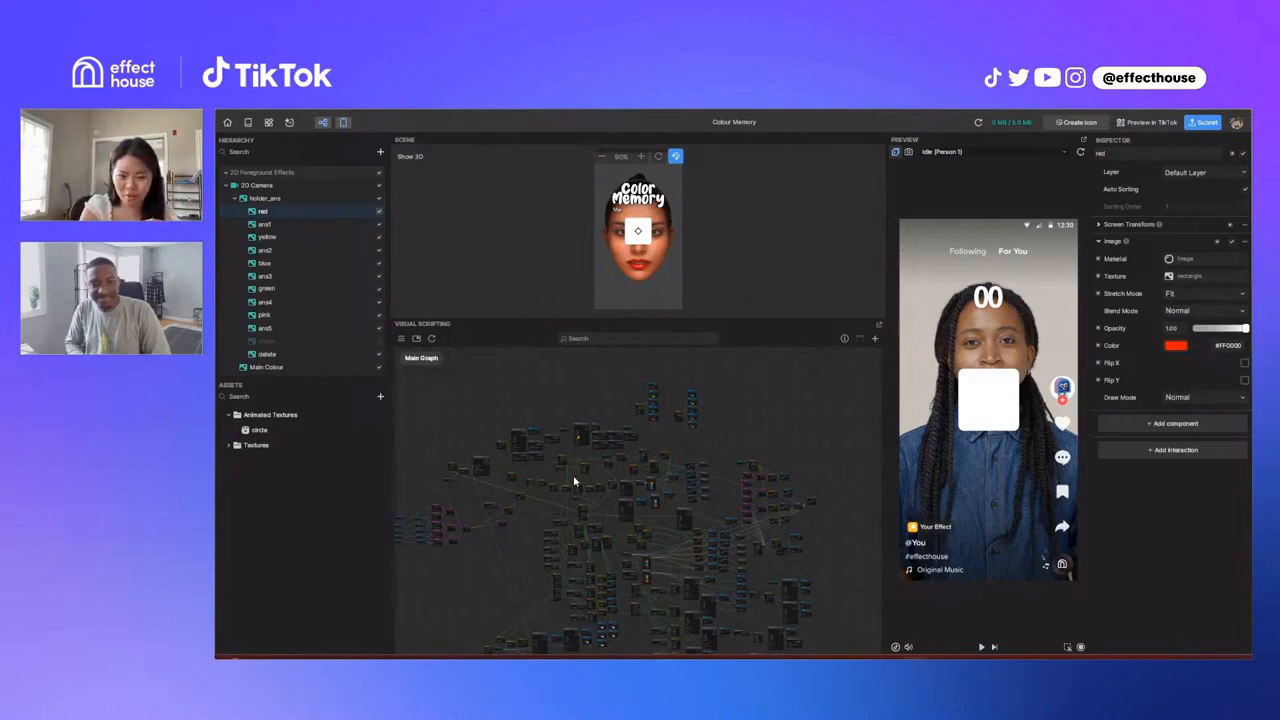
pyautogui.scroll(-3, 508, 512)
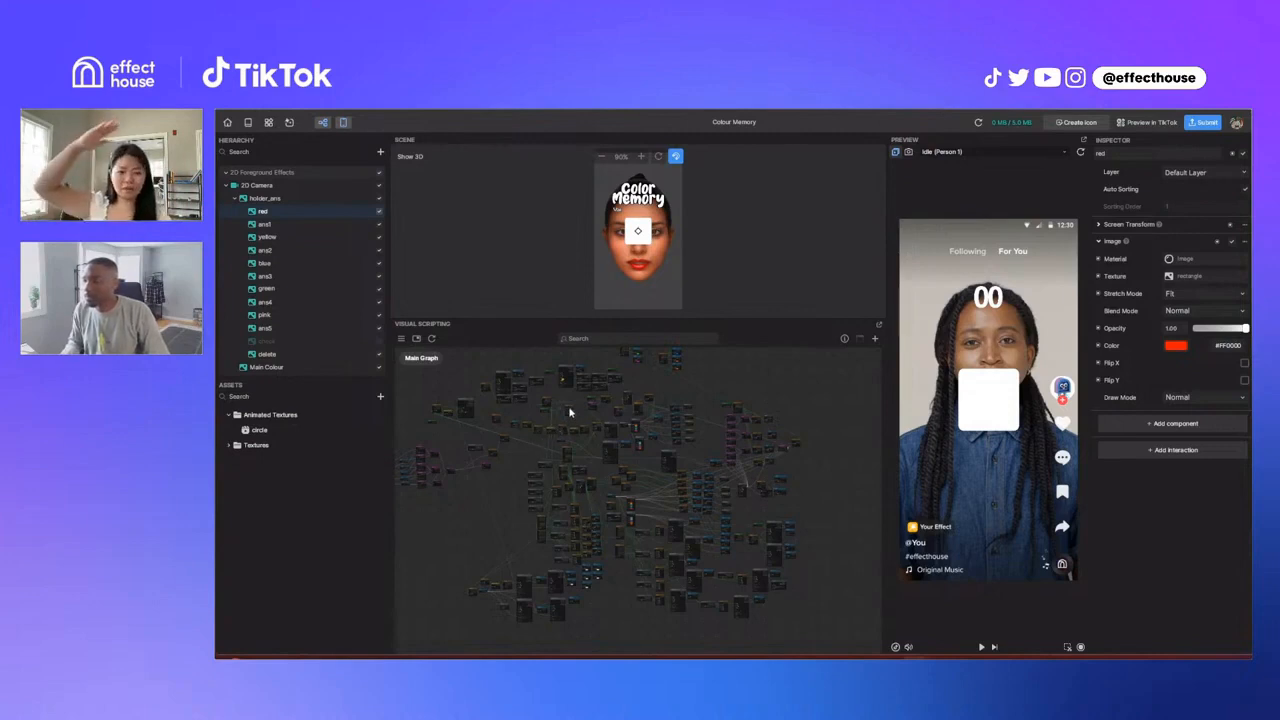
# Step: Find the Gate node and read its help description, covering Enter, Open, Close, Toggle, Start Closed and Next
pyautogui.scroll(5, 570, 411)
pyautogui.scroll(5, 571, 411)
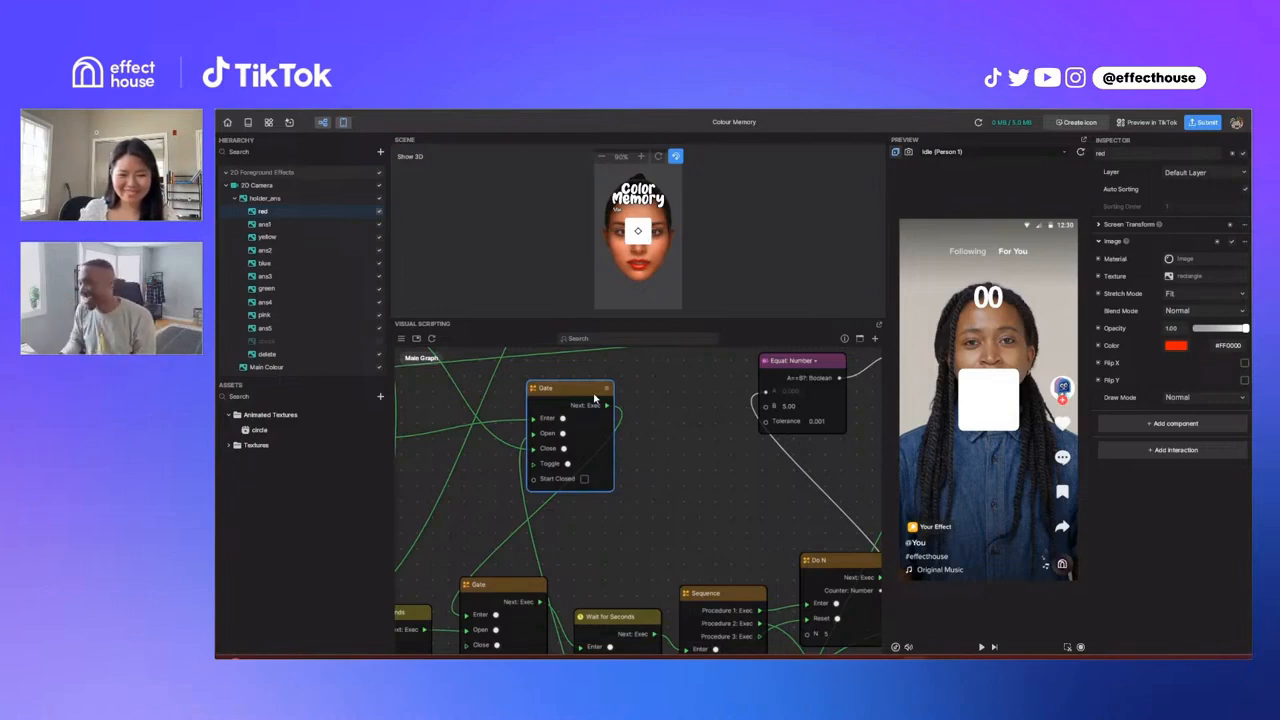
pyautogui.click(640, 393)
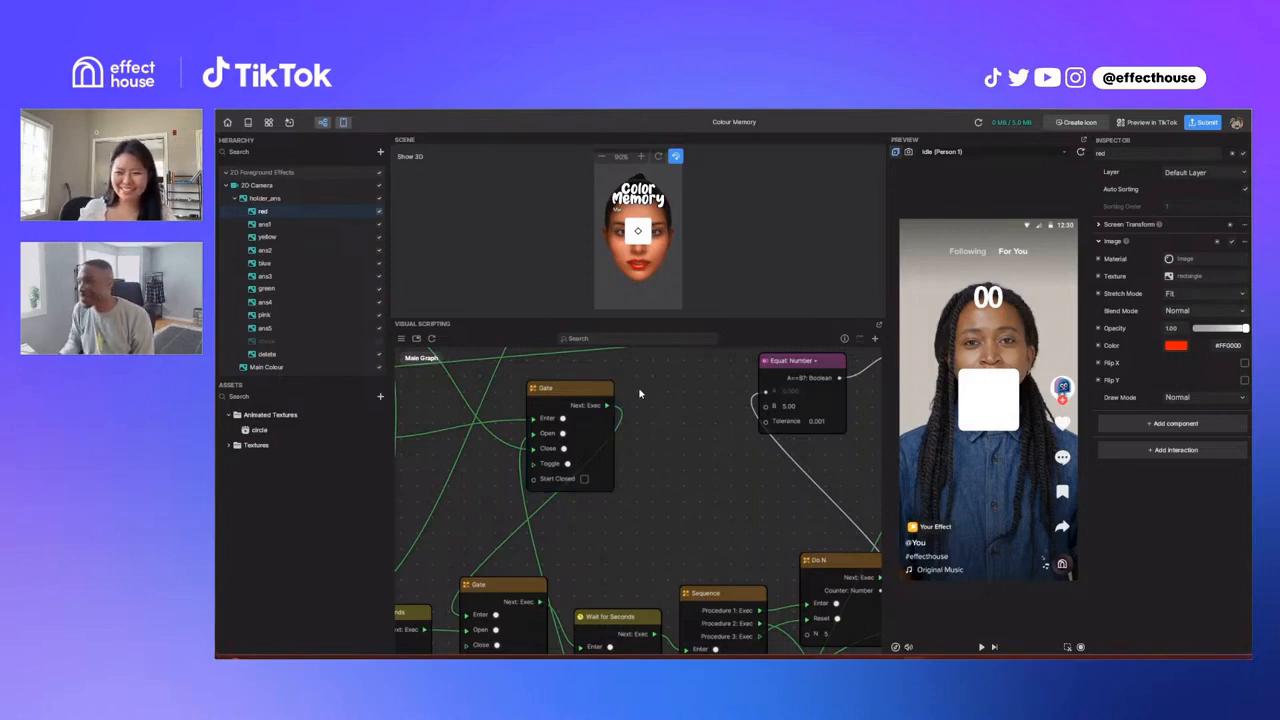
pyautogui.click(604, 393)
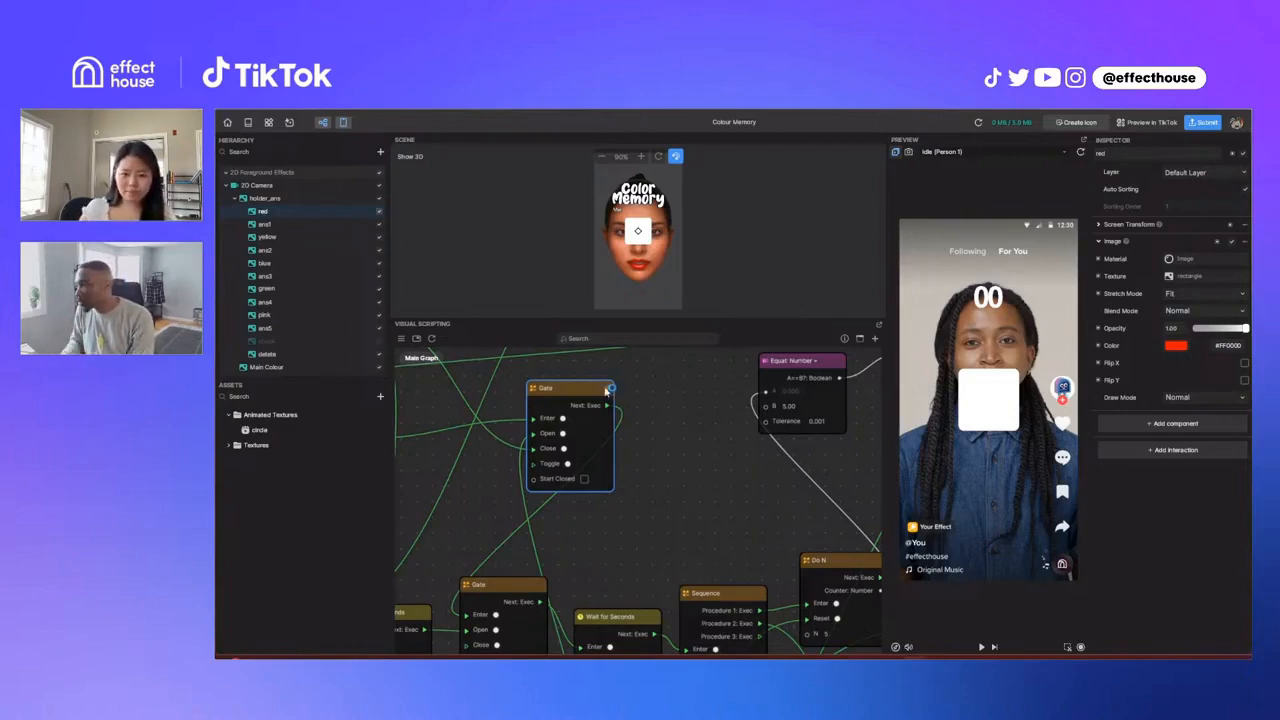
pyautogui.moveTo(611, 390)
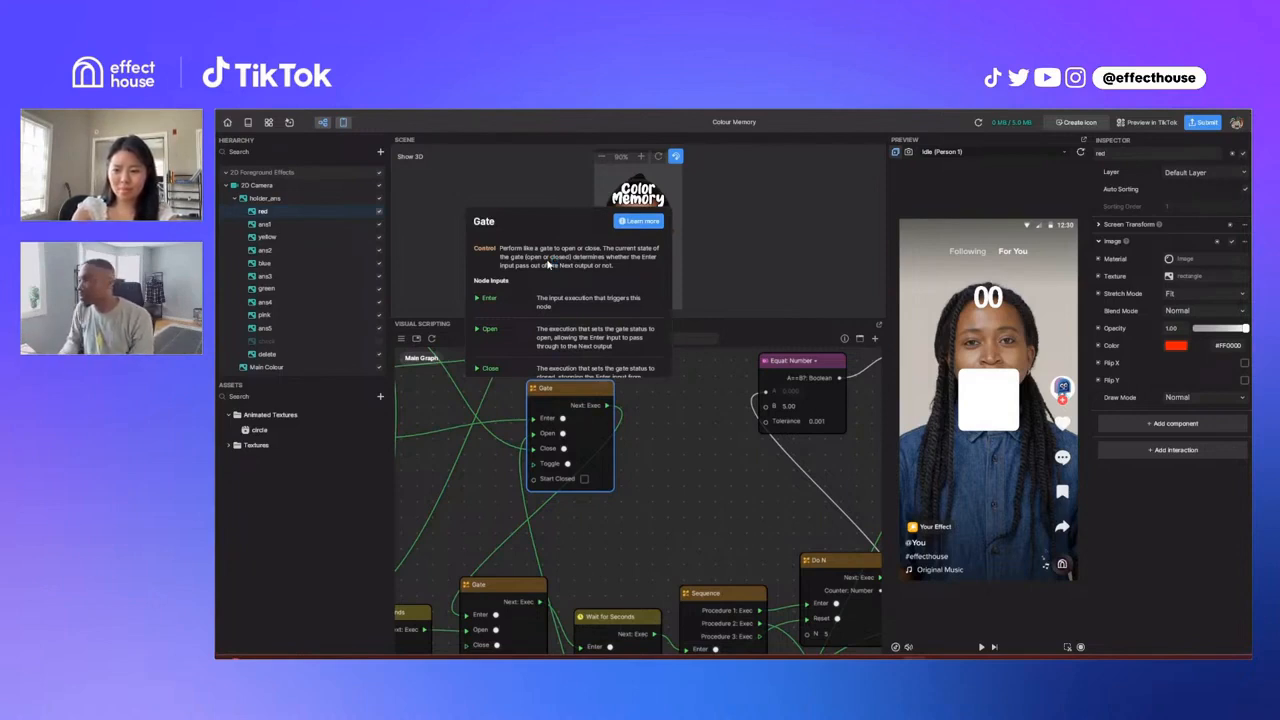
pyautogui.scroll(-2, 553, 257)
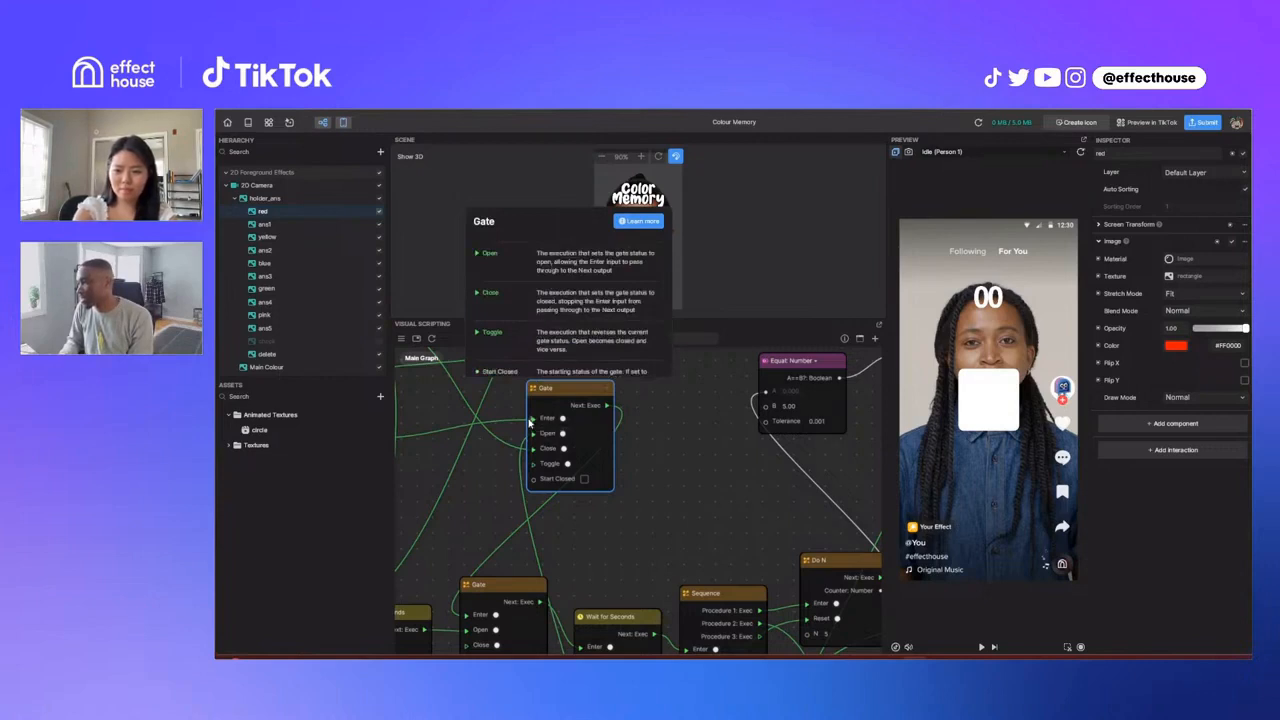
pyautogui.scroll(-2, 570, 305)
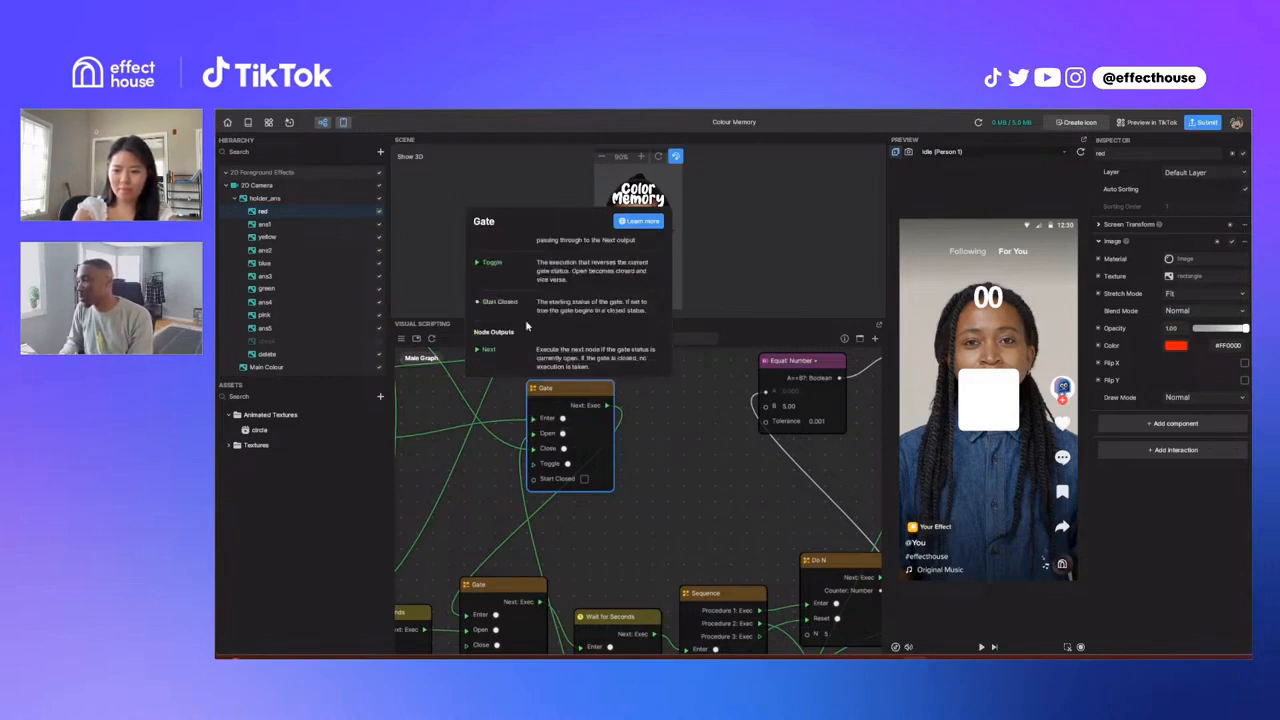
pyautogui.click(686, 428)
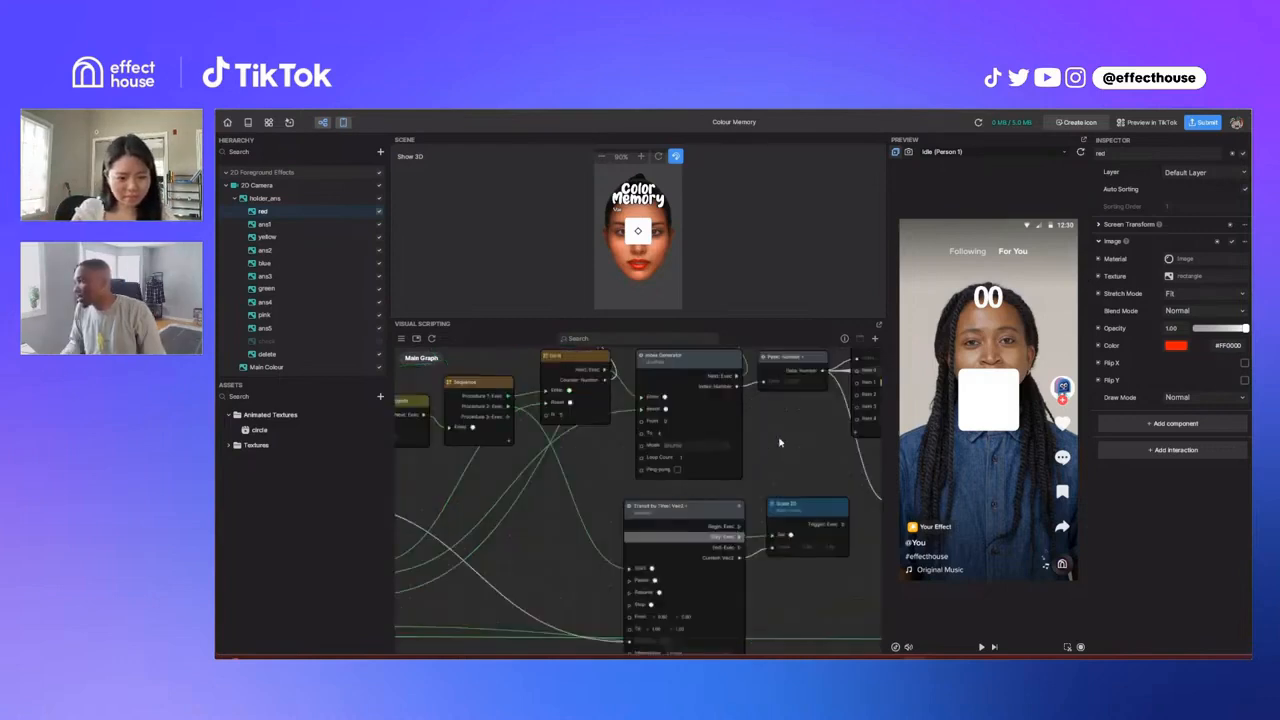
# Step: Find the Index Generator node in the Main Graph and examine its shuffle settings and its link to the adjacent number node
pyautogui.moveTo(780, 442); pyautogui.dragTo(776, 475)
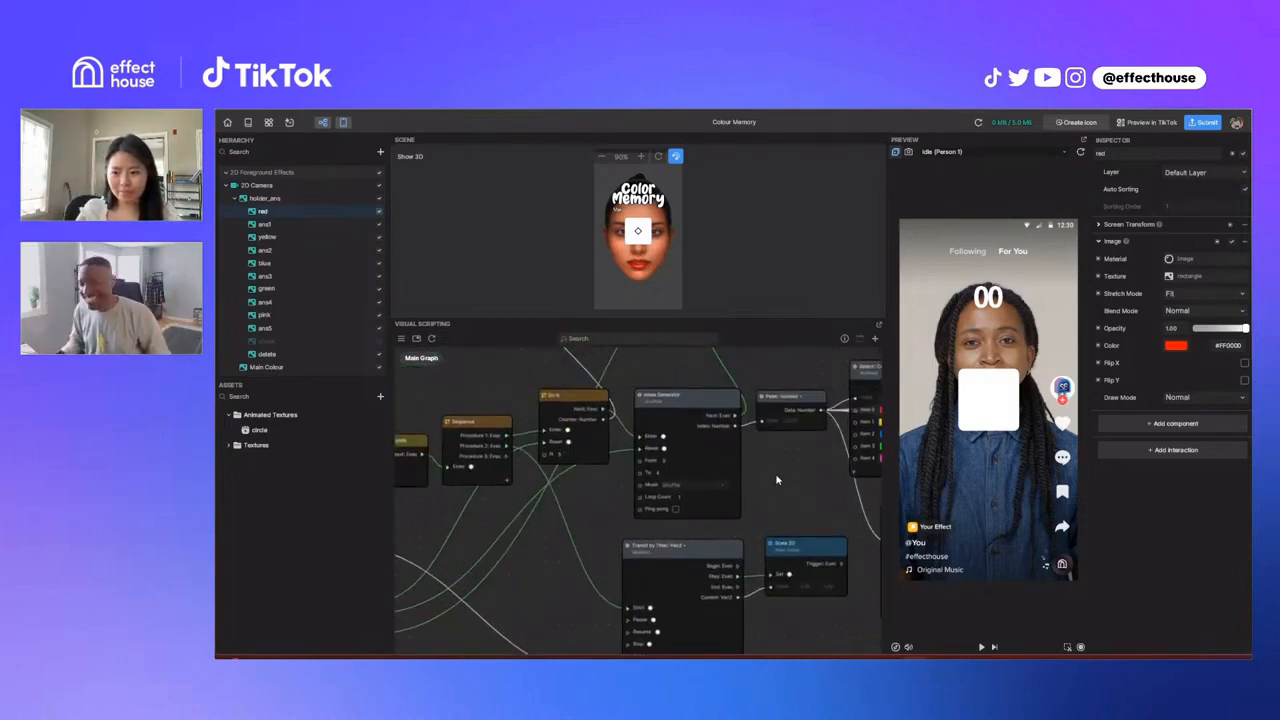
pyautogui.moveTo(777, 481); pyautogui.dragTo(704, 498)
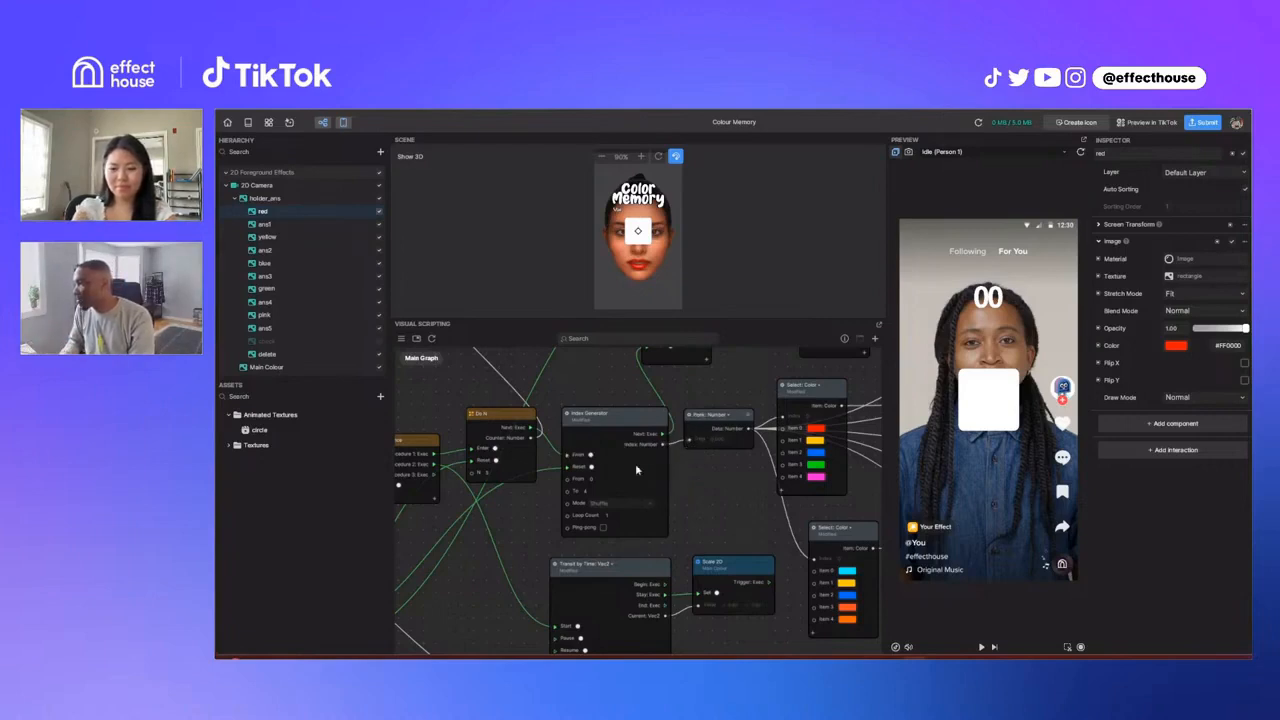
pyautogui.moveTo(622, 417); pyautogui.dragTo(617, 414)
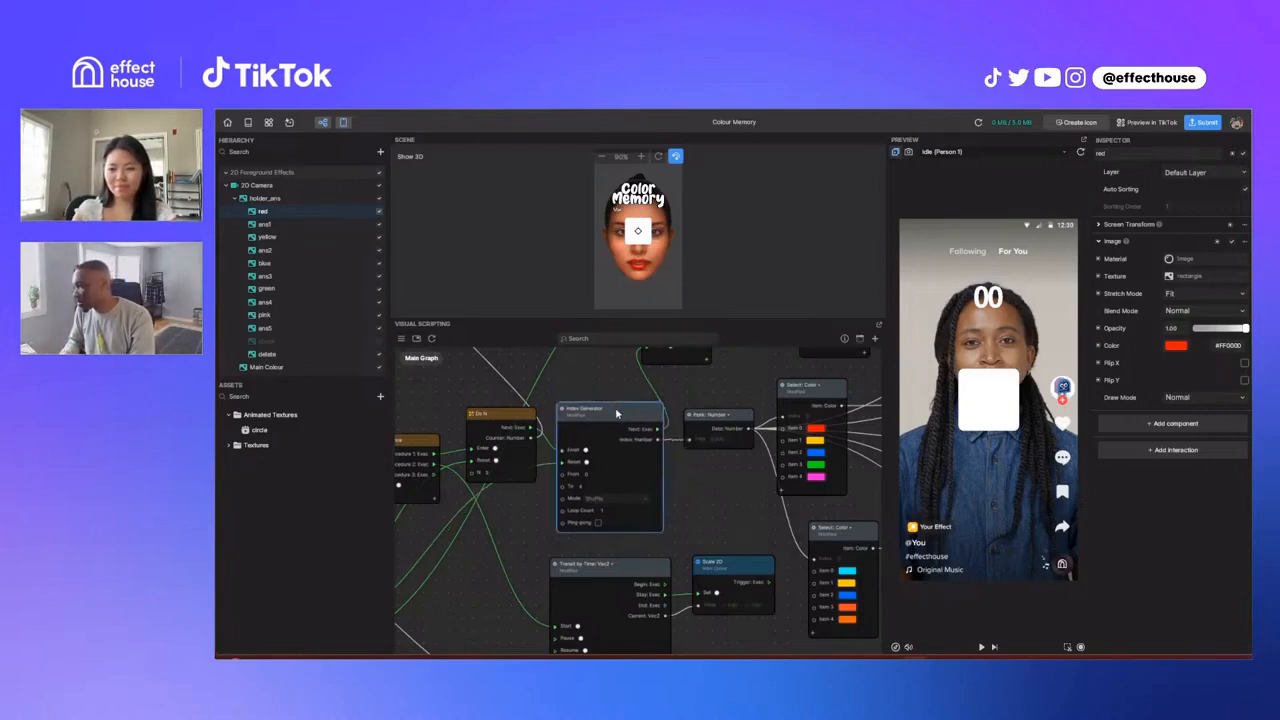
pyautogui.moveTo(738, 421); pyautogui.dragTo(727, 419)
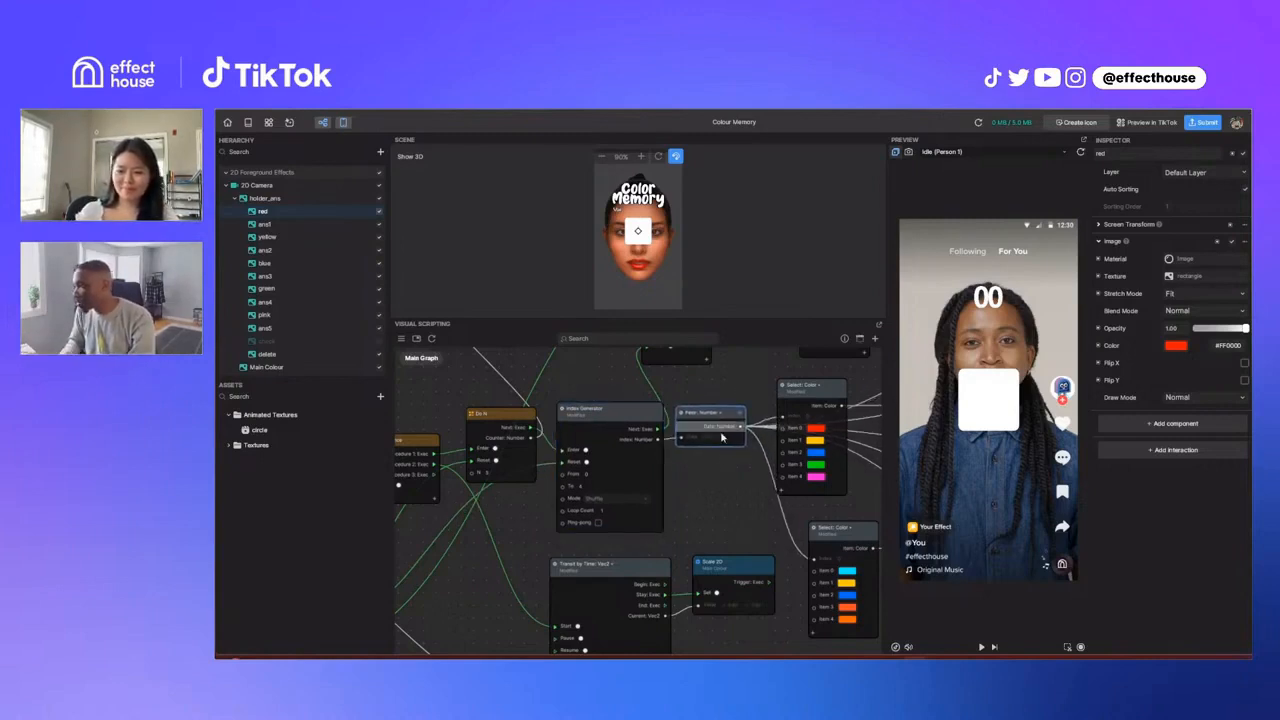
pyautogui.click(606, 411)
pyautogui.click(607, 412)
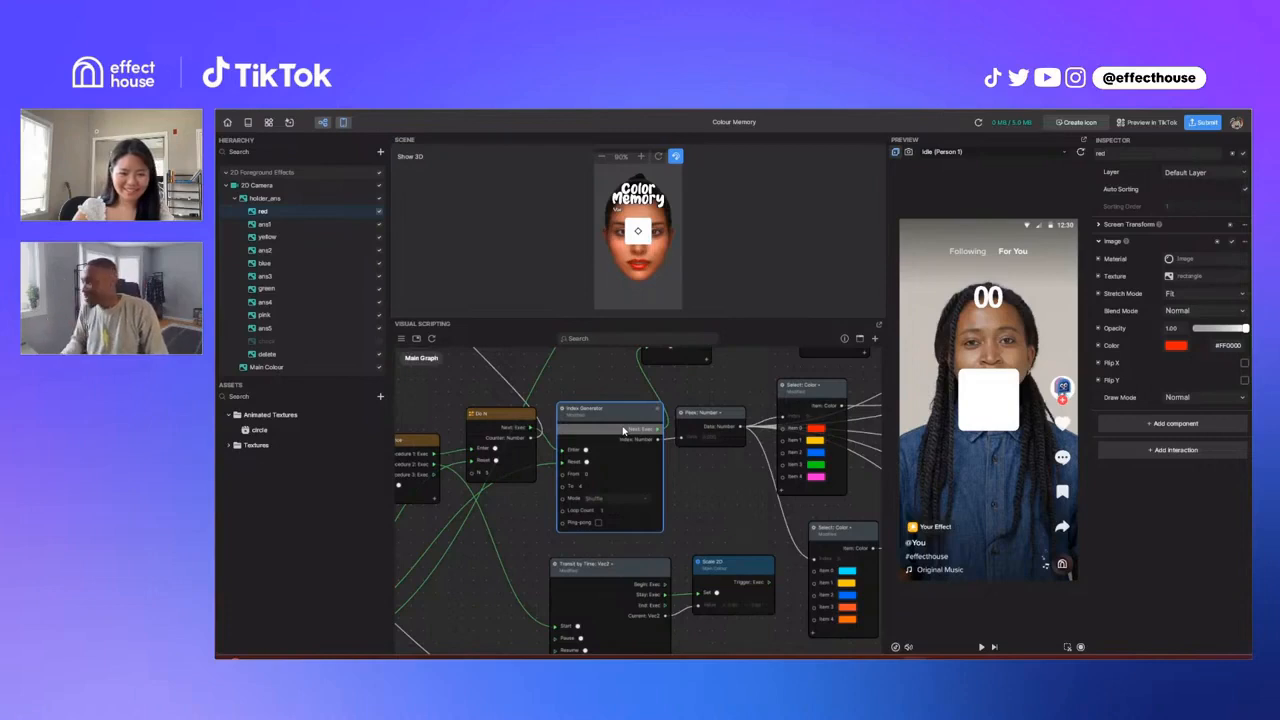
# Step: Examine the Select node that holds the red, yellow, blue, green and pink items, and view its available data types
pyautogui.moveTo(717, 466); pyautogui.dragTo(653, 480, button='middle')
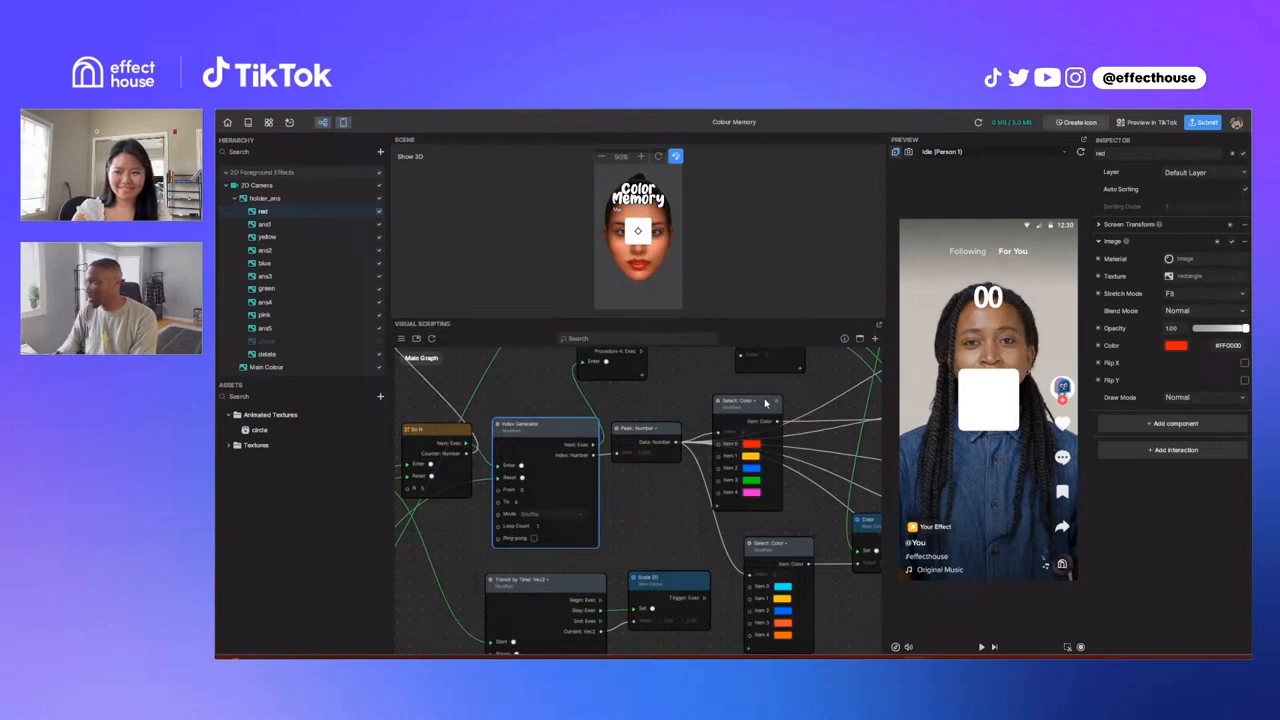
pyautogui.moveTo(765, 402); pyautogui.dragTo(765, 405)
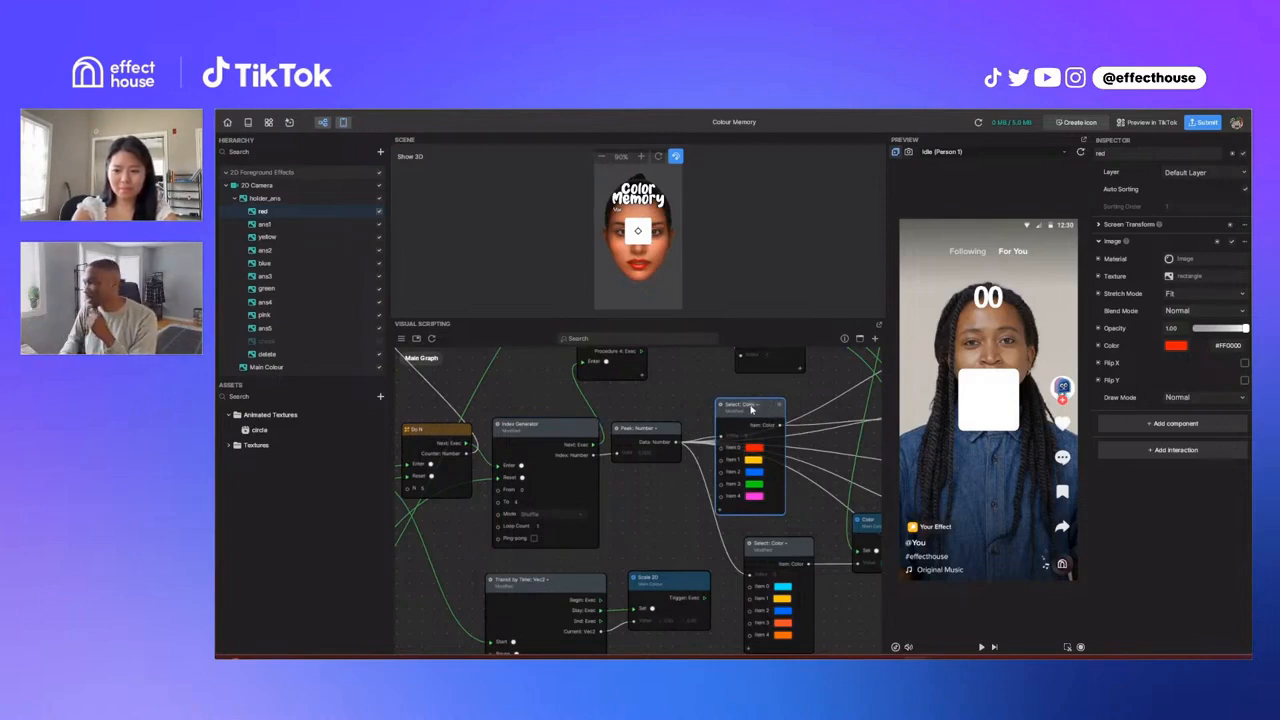
pyautogui.click(751, 409)
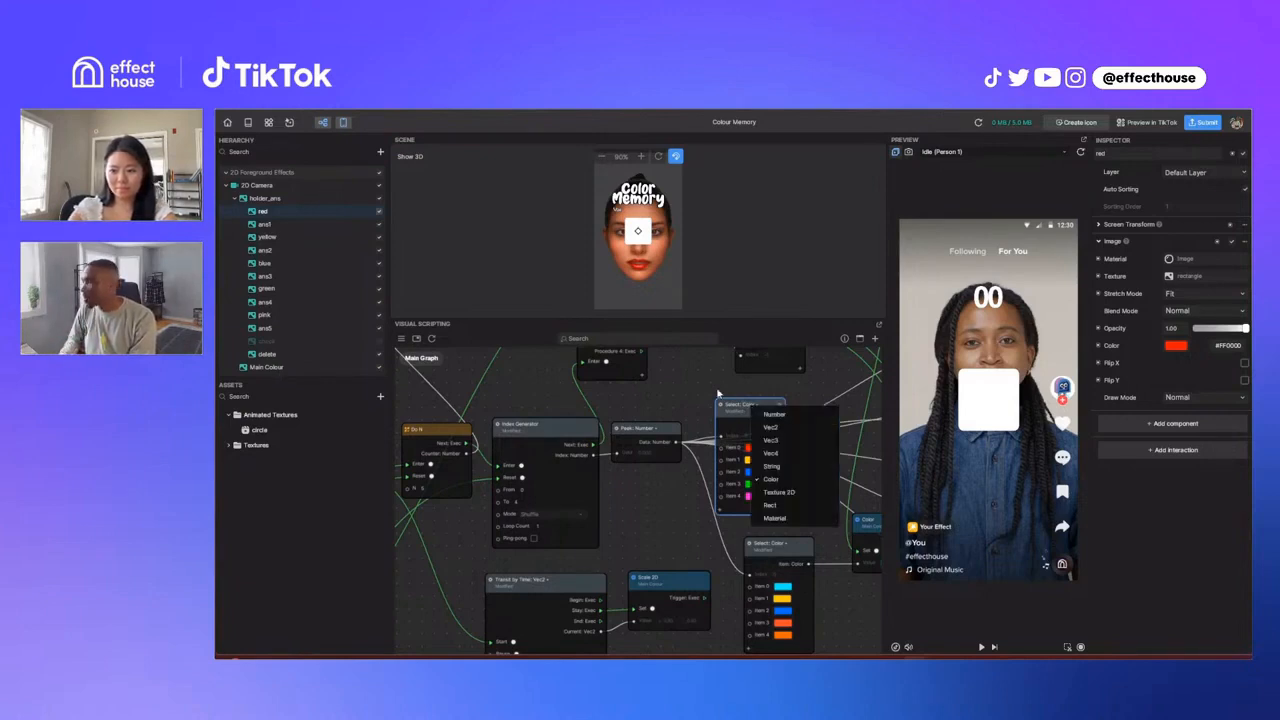
pyautogui.click(707, 385)
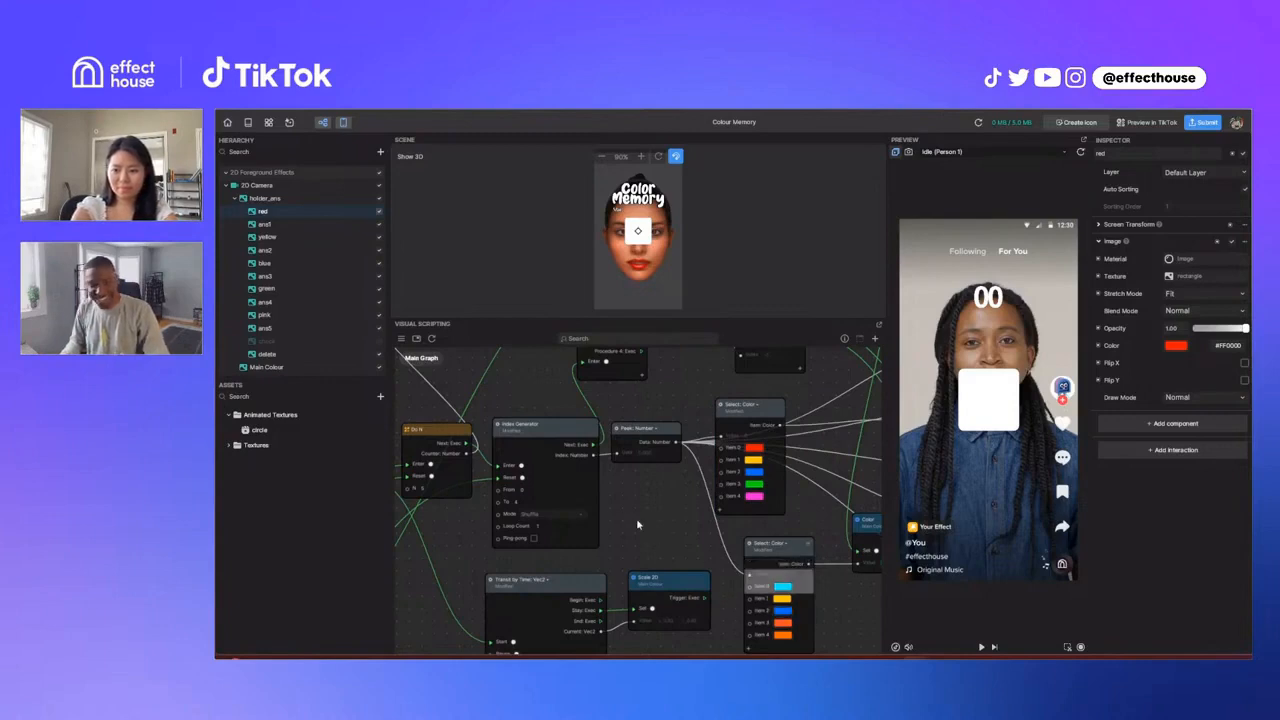
pyautogui.moveTo(622, 503); pyautogui.dragTo(630, 505, button='middle')
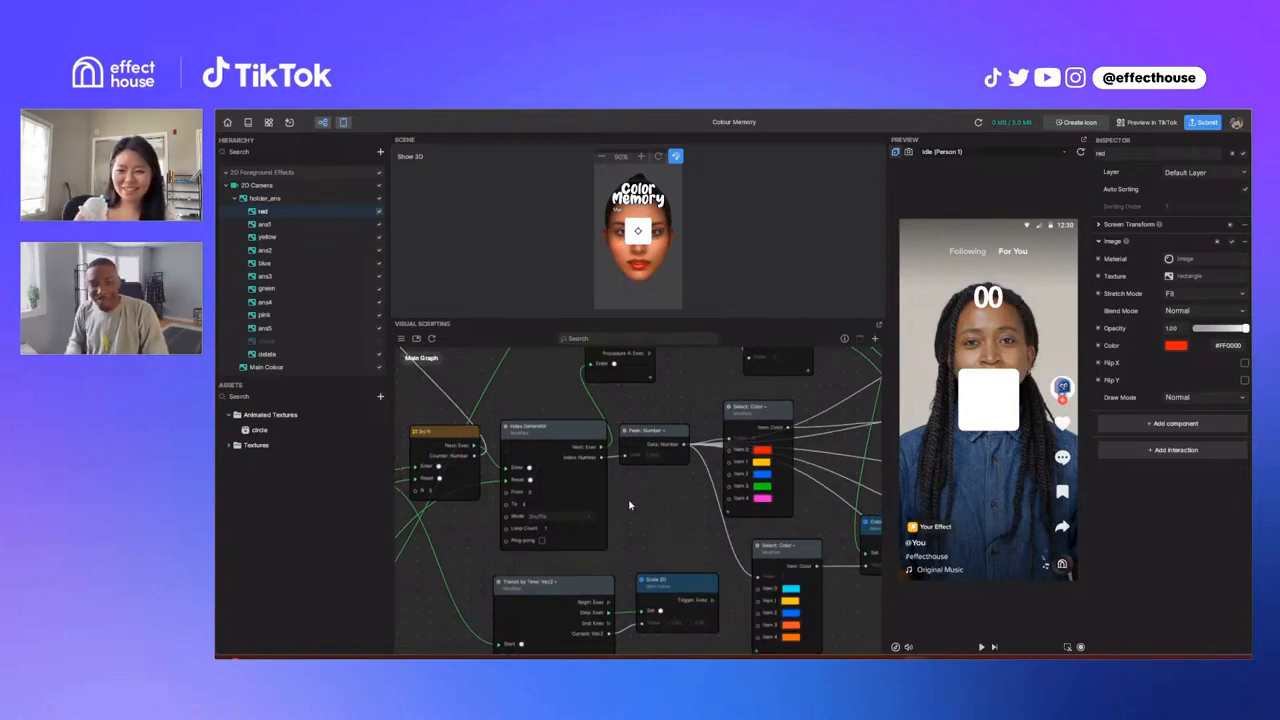